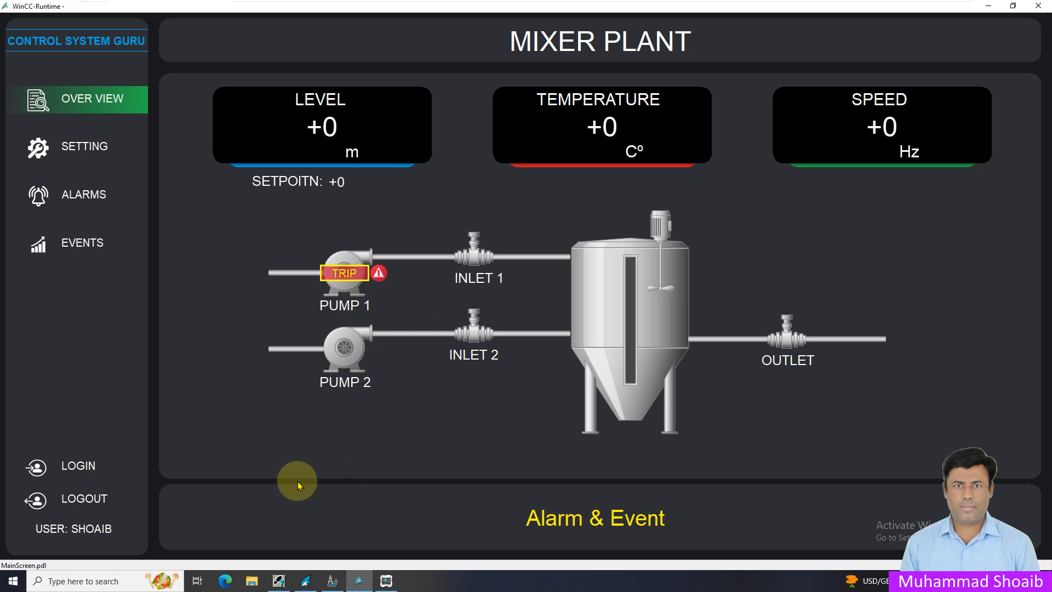
- Switch to S7-PLCSIM and toggle bit 7 of input byte IB 0 off and on to test Pump 1's trip display
{"action": "left_click", "coordinate": [386, 581]}
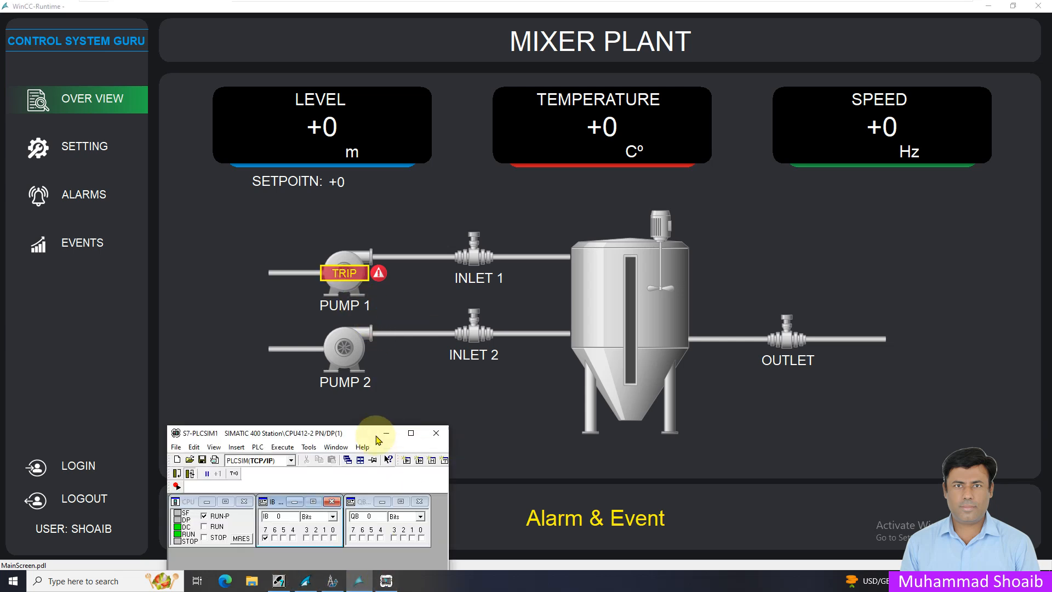
{"action": "left_click", "coordinate": [266, 537]}
{"action": "left_click", "coordinate": [265, 538]}
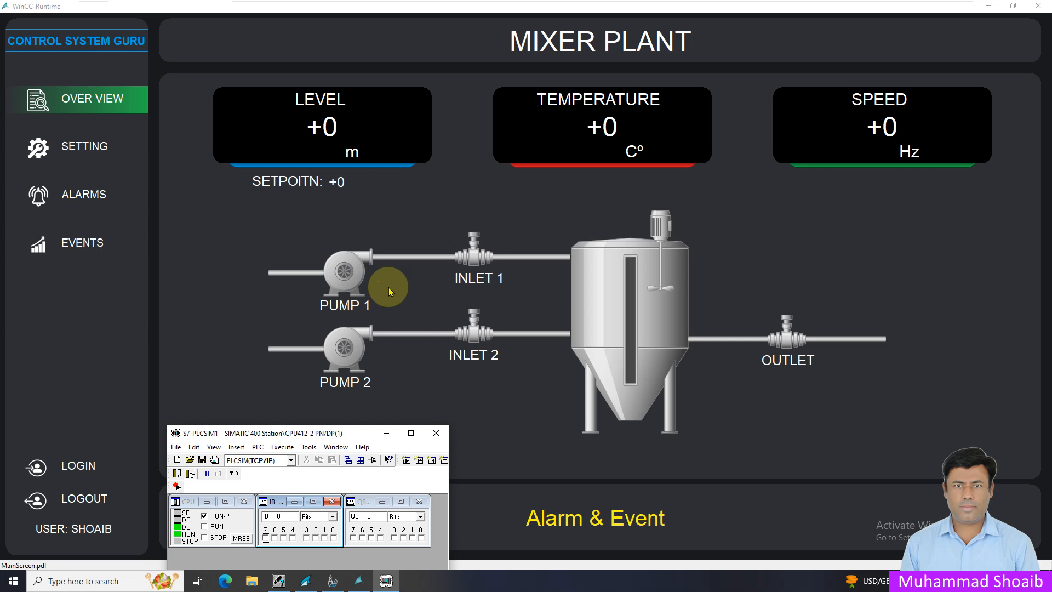
{"action": "left_click", "coordinate": [265, 538]}
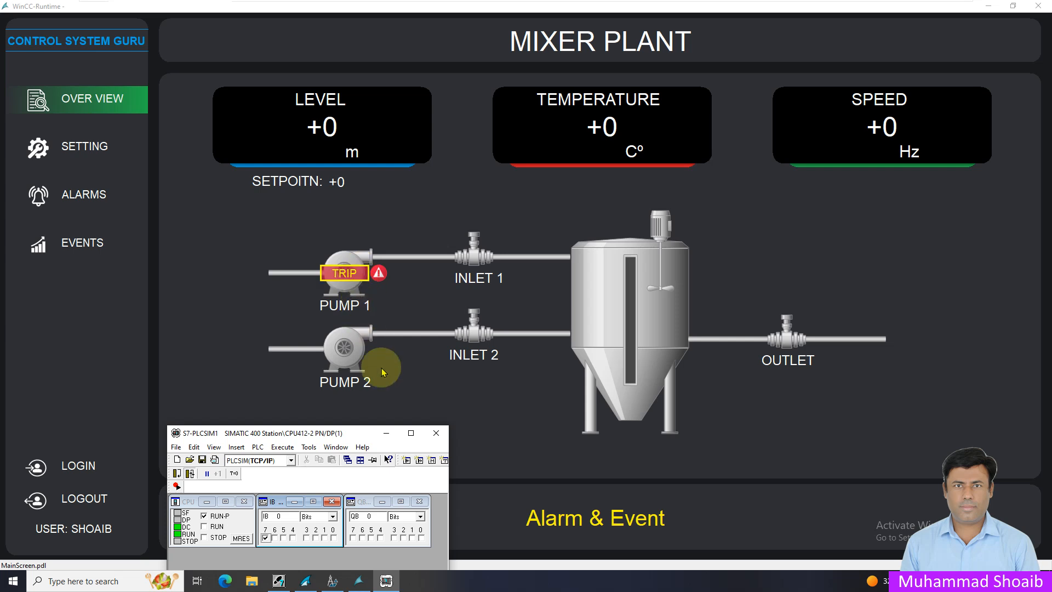
{"action": "left_click", "coordinate": [388, 432]}
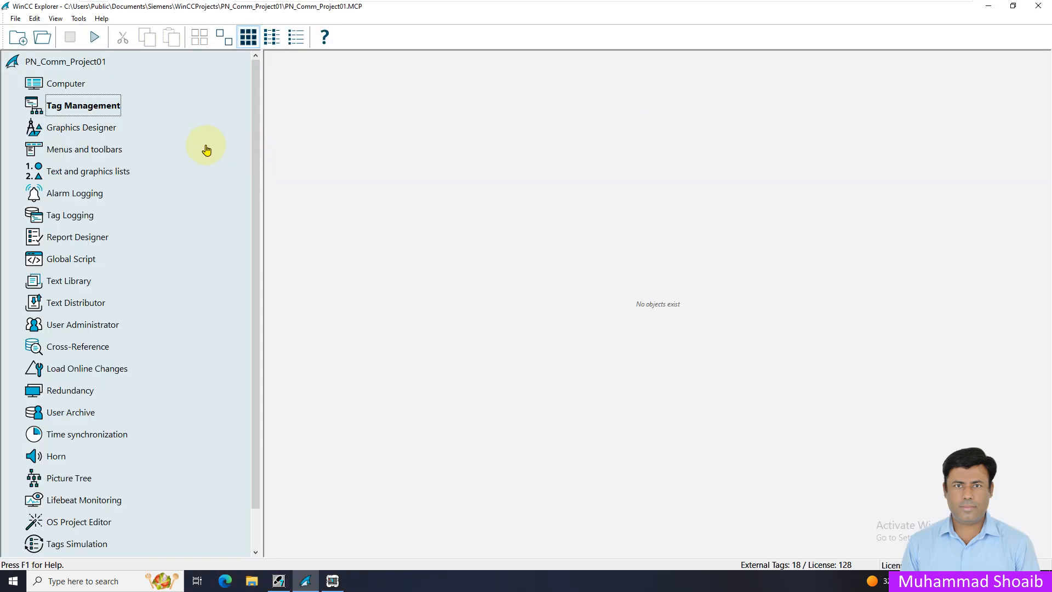
- Open the project picture MainScreen.pdl from WinCC Explorer for editing in Graphics Designer
{"action": "left_click", "coordinate": [103, 129]}
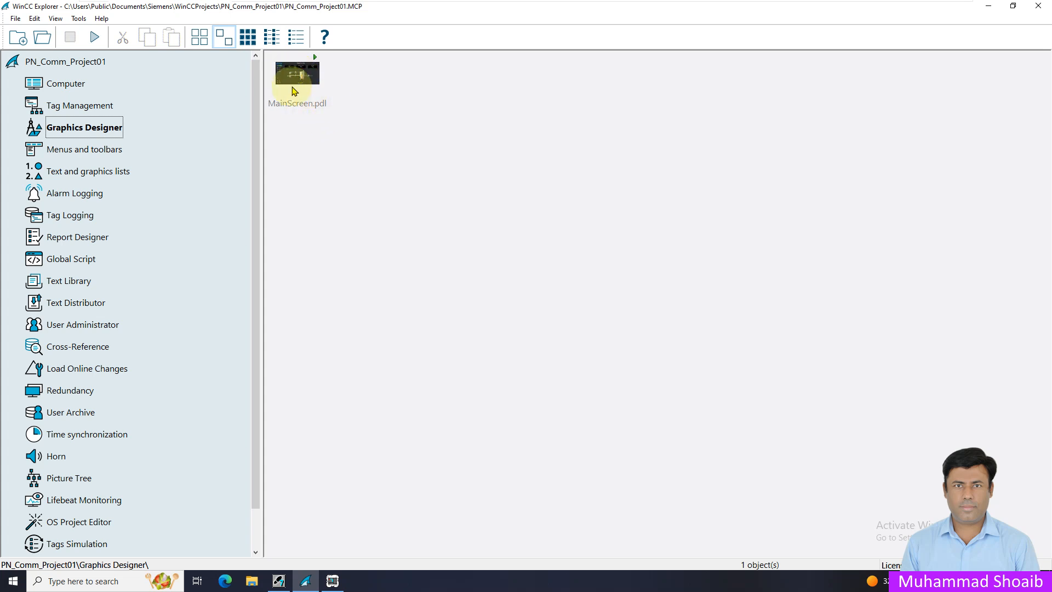
{"action": "right_click", "coordinate": [301, 80]}
{"action": "left_click", "coordinate": [323, 83]}
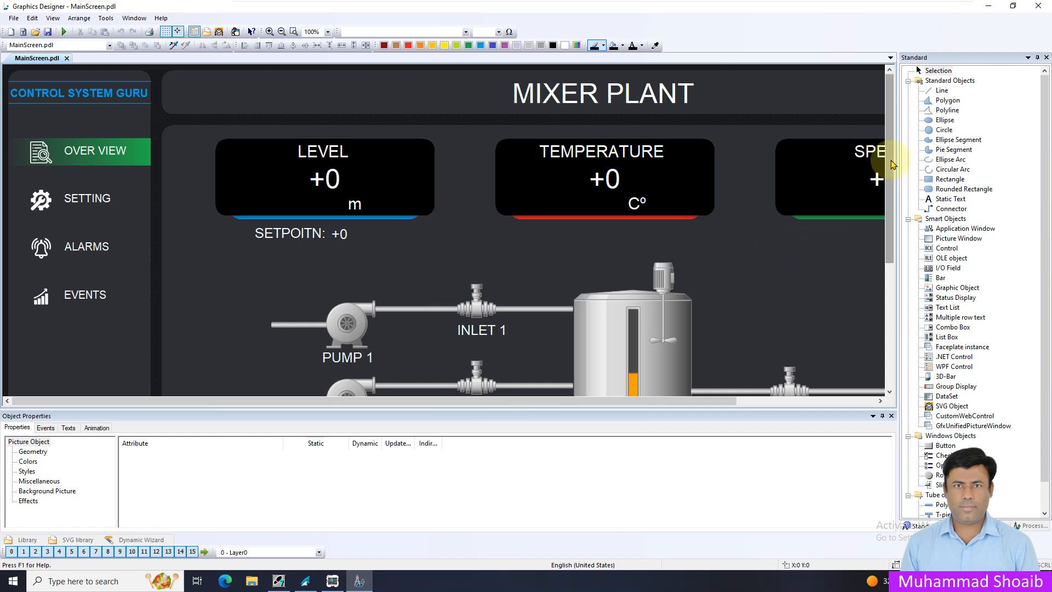
- Place a static text object over the Pump 1 symbol and enter TRIP in it
{"action": "left_click", "coordinate": [942, 201]}
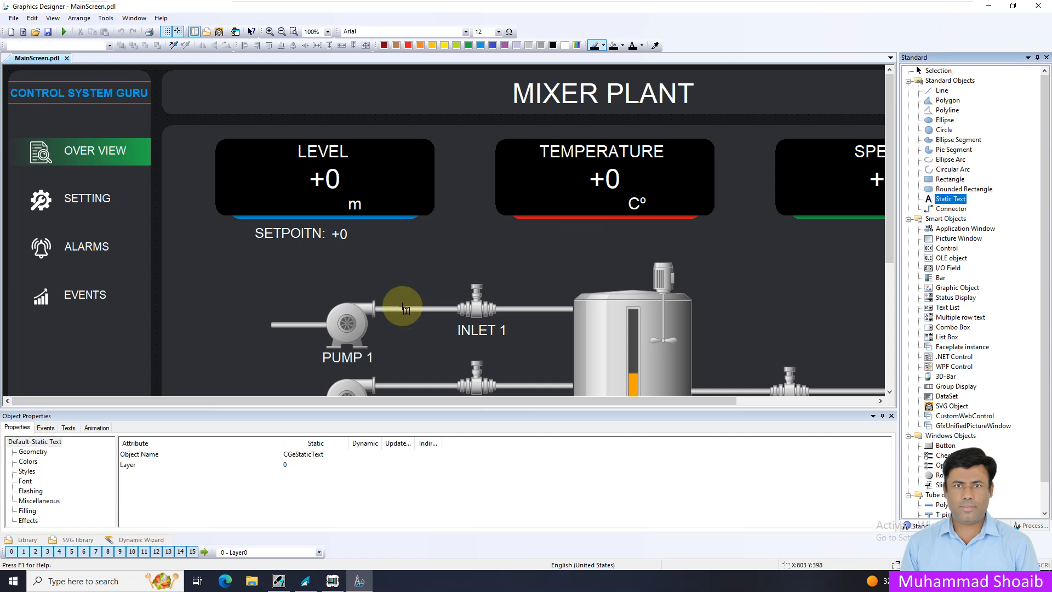
{"action": "left_click", "coordinate": [324, 322]}
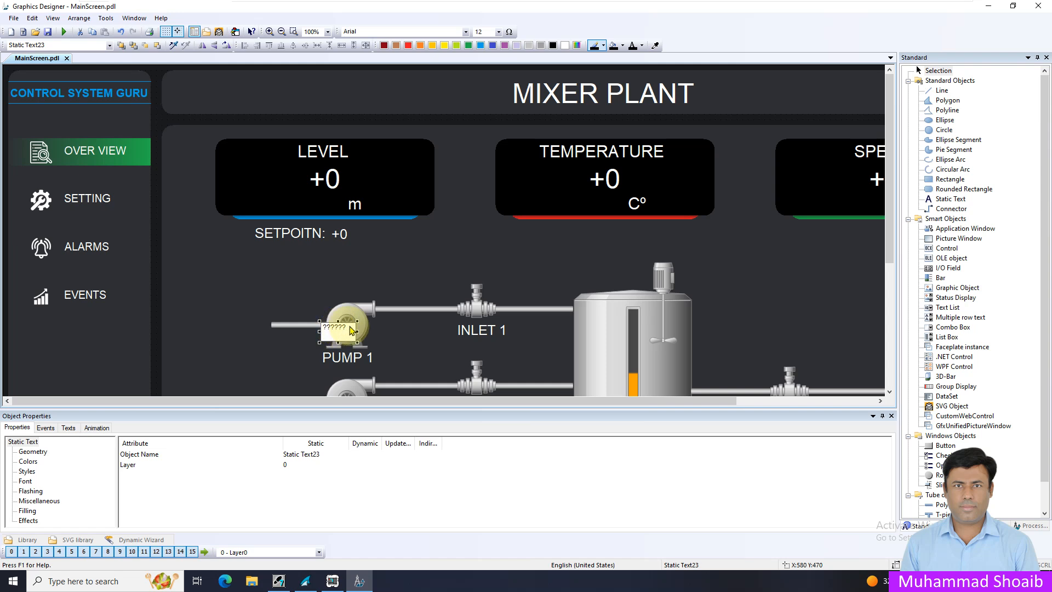
{"action": "type", "text": "TRIP"}
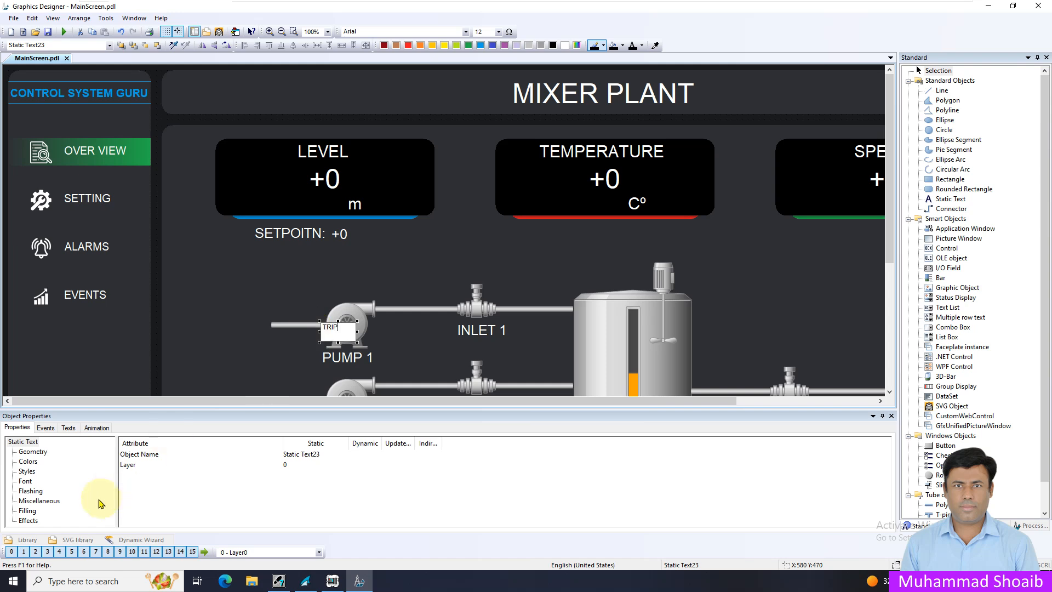
- Set the new static text's Global Color Scheme to No and re-enter its text as TRIP
{"action": "left_click", "coordinate": [29, 520]}
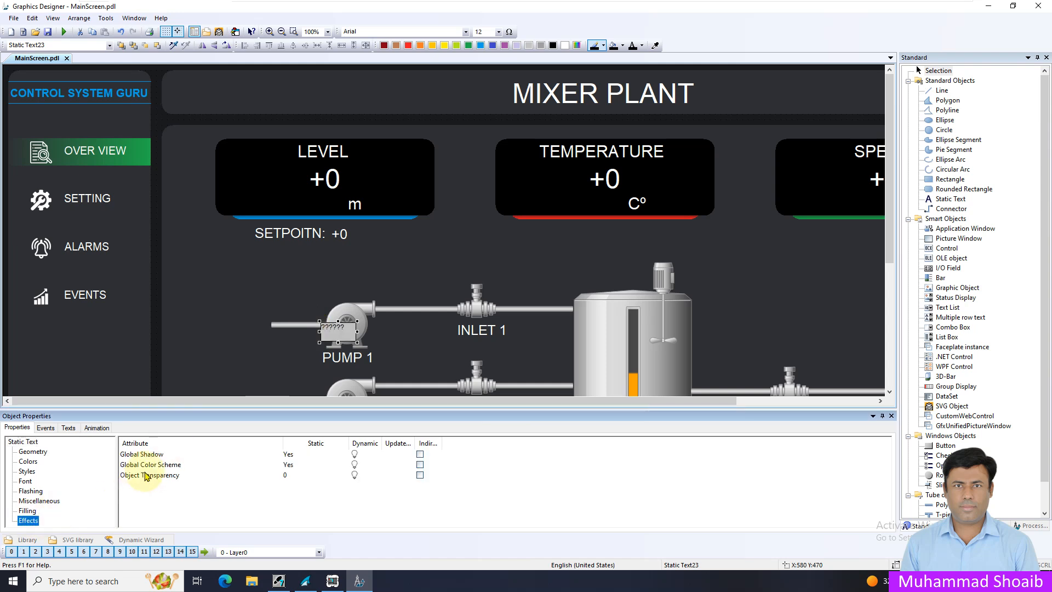
{"action": "double_click", "coordinate": [163, 469]}
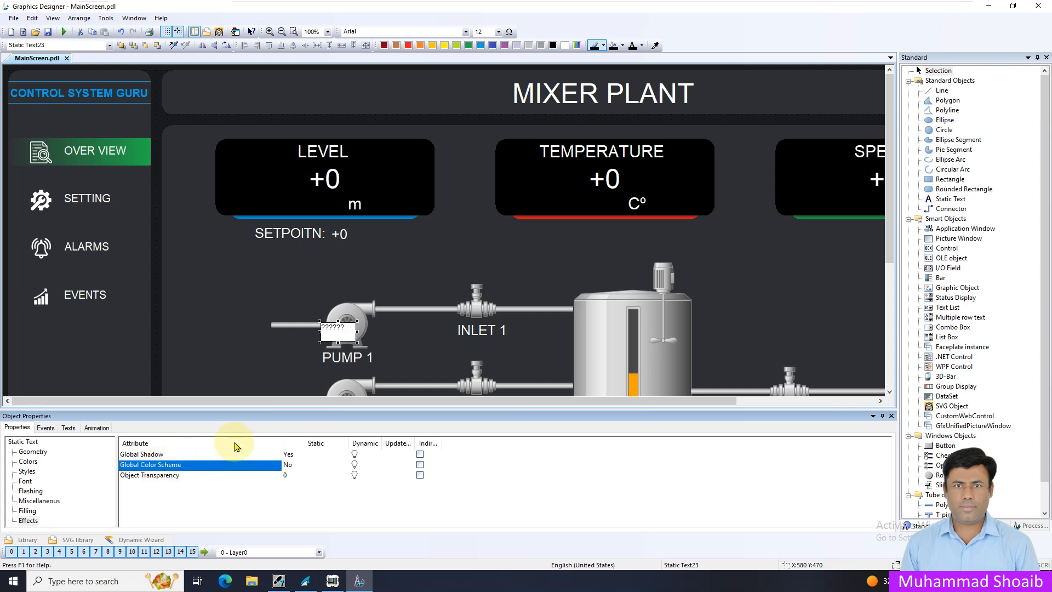
{"action": "double_click", "coordinate": [340, 331]}
{"action": "type", "text": "TRIP"}
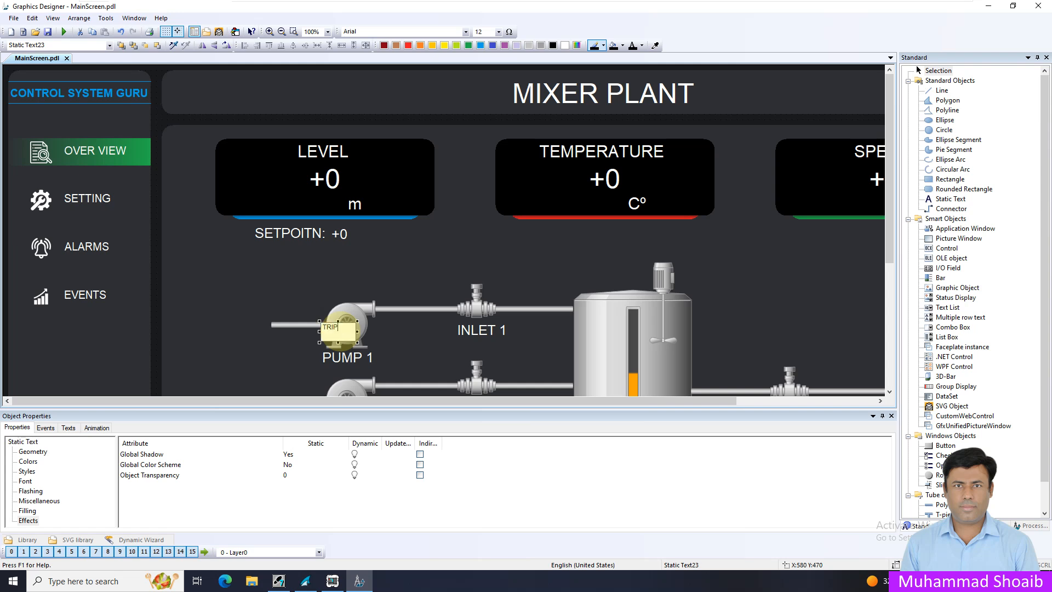
{"action": "left_click", "coordinate": [30, 520]}
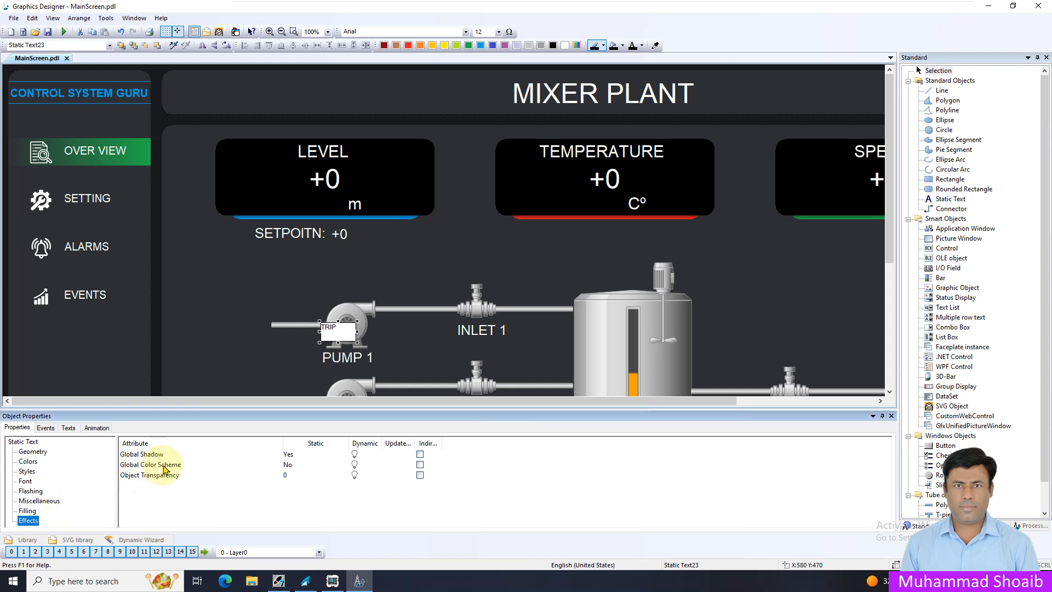
{"action": "left_click", "coordinate": [163, 466]}
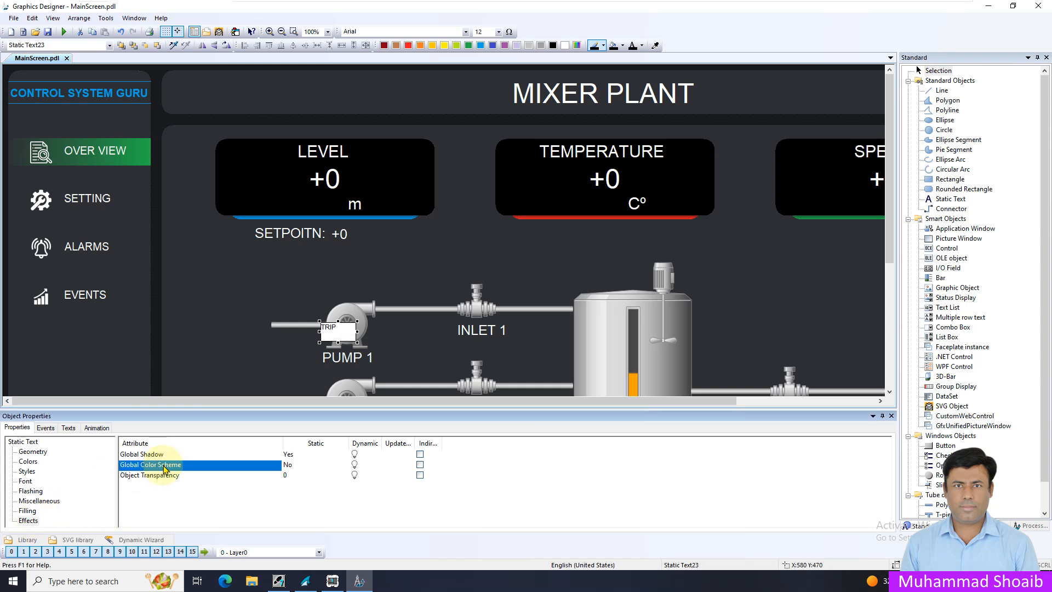
- Set the font size of the TRIP text on Pump 1 to 20
{"action": "left_click", "coordinate": [29, 462]}
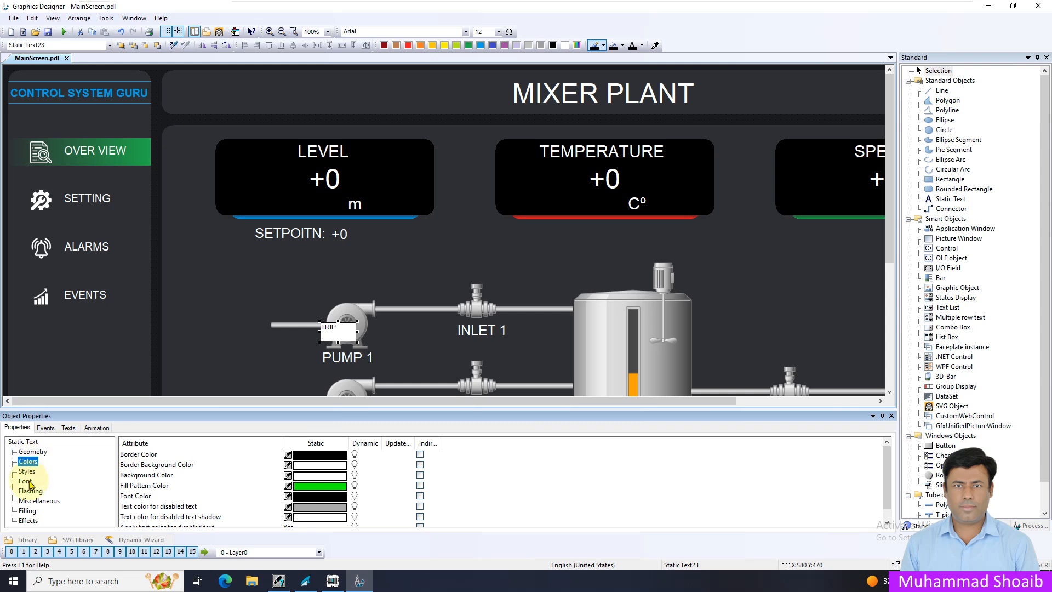
{"action": "left_click", "coordinate": [25, 481]}
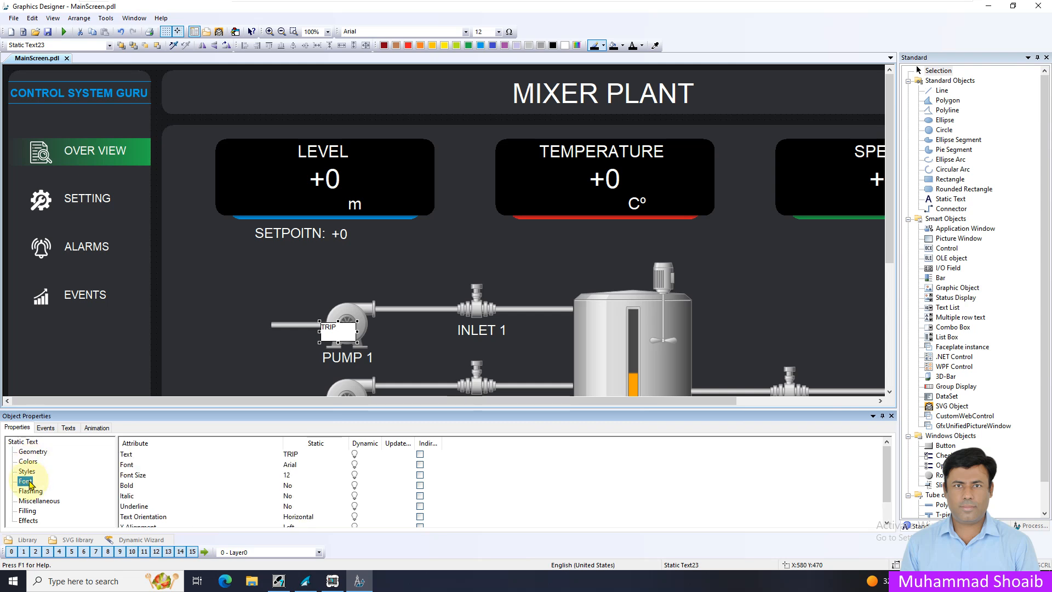
{"action": "left_click", "coordinate": [297, 475]}
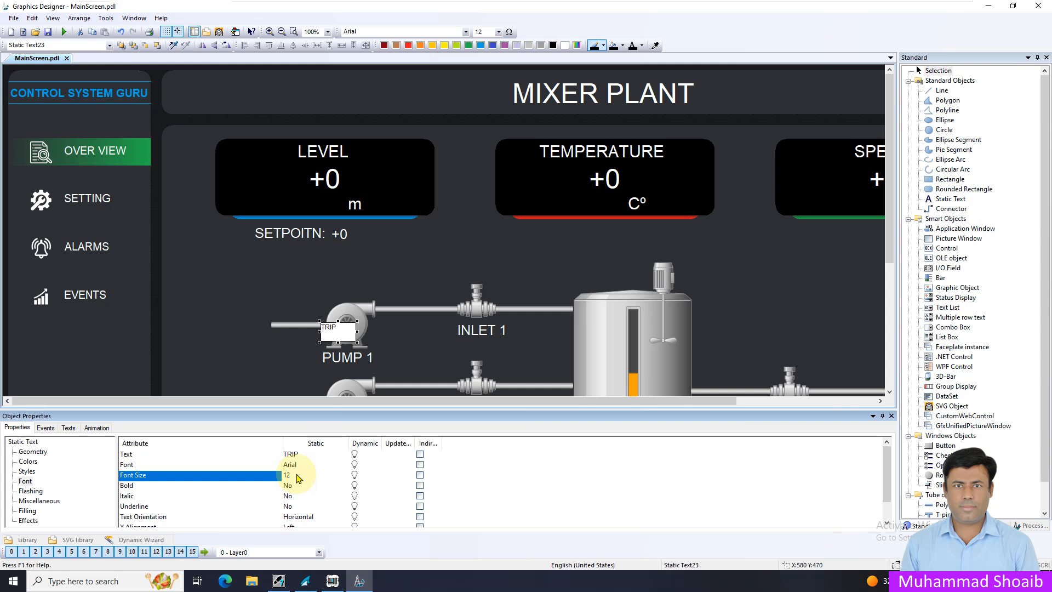
{"action": "double_click", "coordinate": [295, 474]}
{"action": "type", "text": "20"}
{"action": "key", "text": "Return"}
- Widen the TRIP text box slightly so that it spans the Pump 1 symbol
{"action": "left_click_drag", "start_coordinate": [357, 332], "coordinate": [370, 330]}
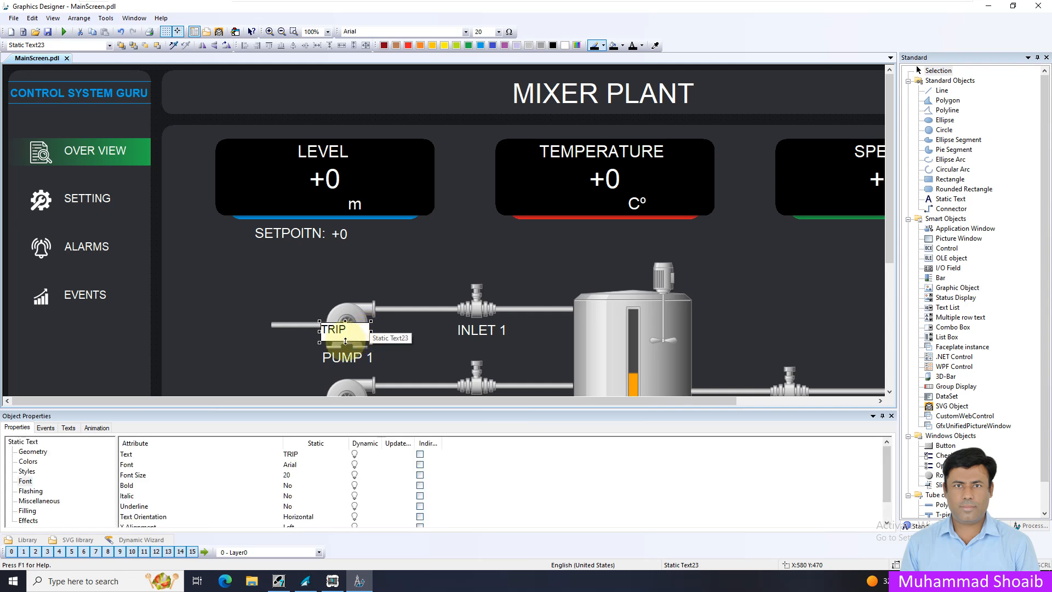
{"action": "left_click", "coordinate": [347, 337]}
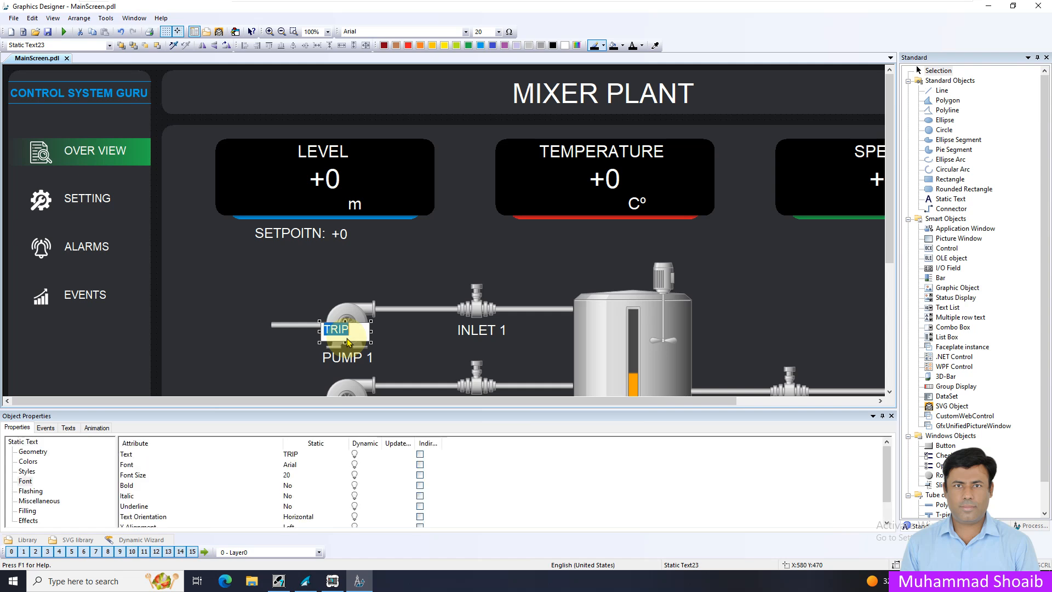
{"action": "left_click", "coordinate": [357, 334]}
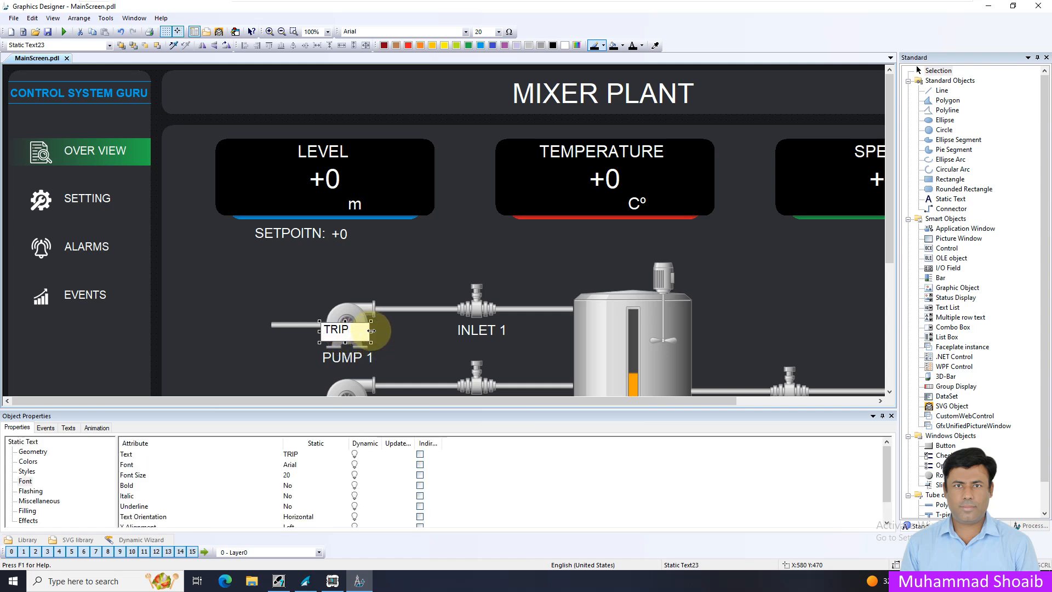
{"action": "left_click_drag", "start_coordinate": [372, 330], "coordinate": [376, 331]}
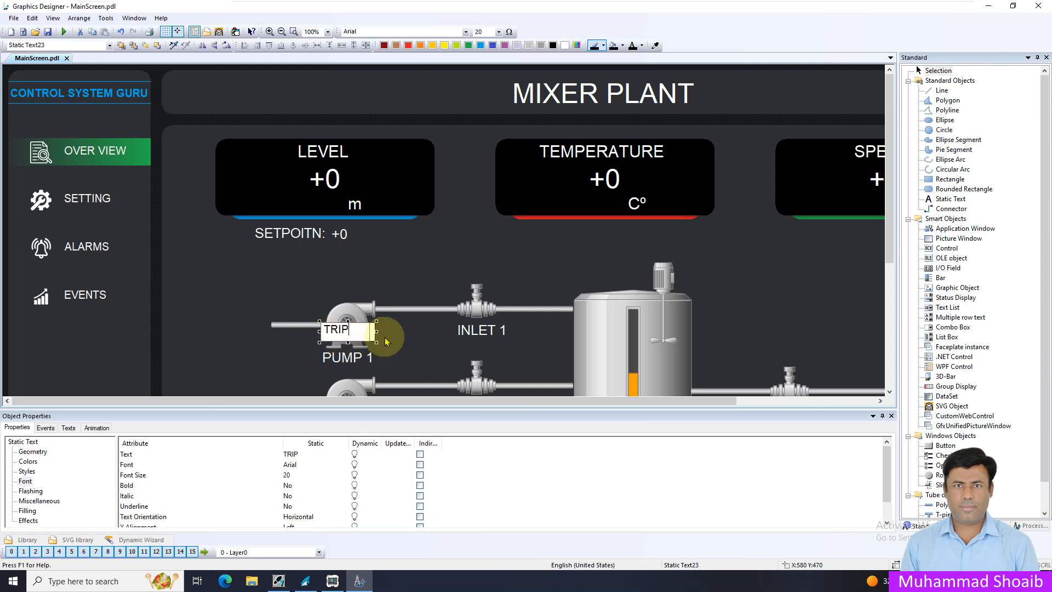
{"action": "left_click_drag", "start_coordinate": [377, 331], "coordinate": [371, 331]}
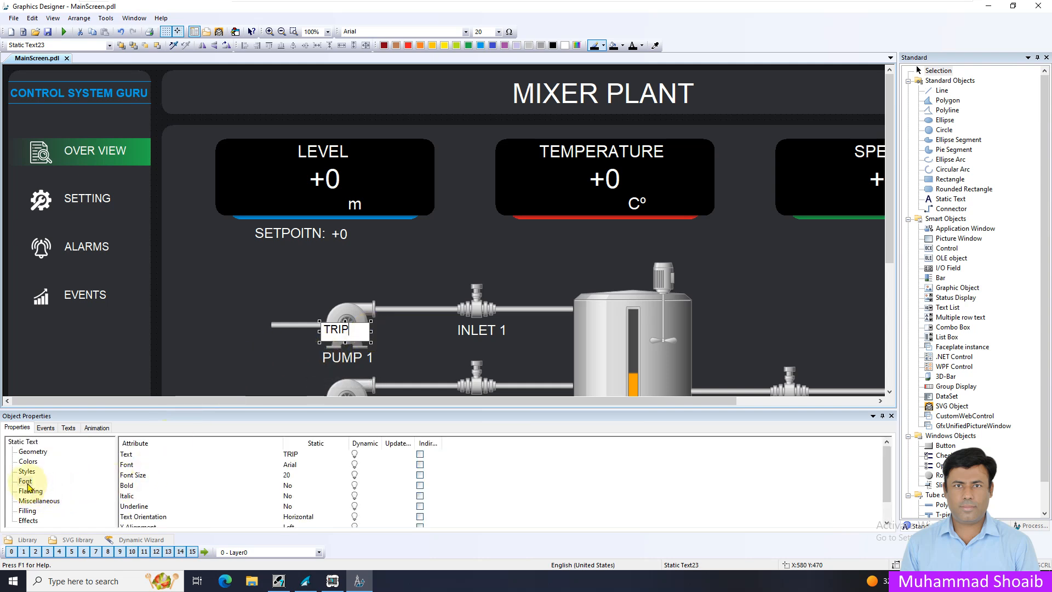
- Set both the X Alignment and Y Alignment of the TRIP text to Centered
{"action": "left_click", "coordinate": [25, 481]}
{"action": "scroll", "coordinate": [208, 501], "scroll_direction": "down", "scroll_amount": 1}
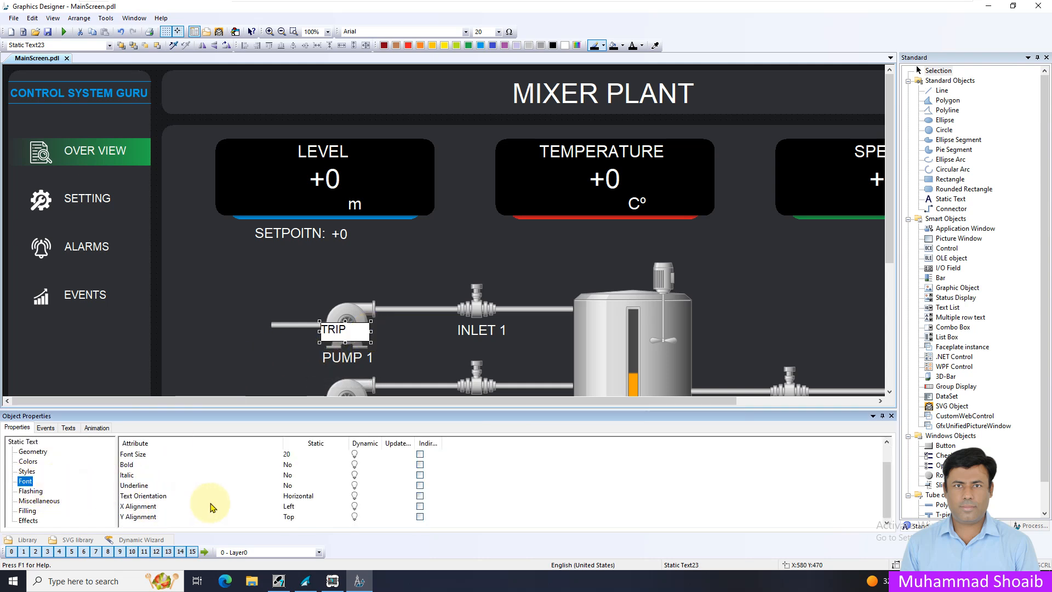
{"action": "left_click", "coordinate": [134, 506]}
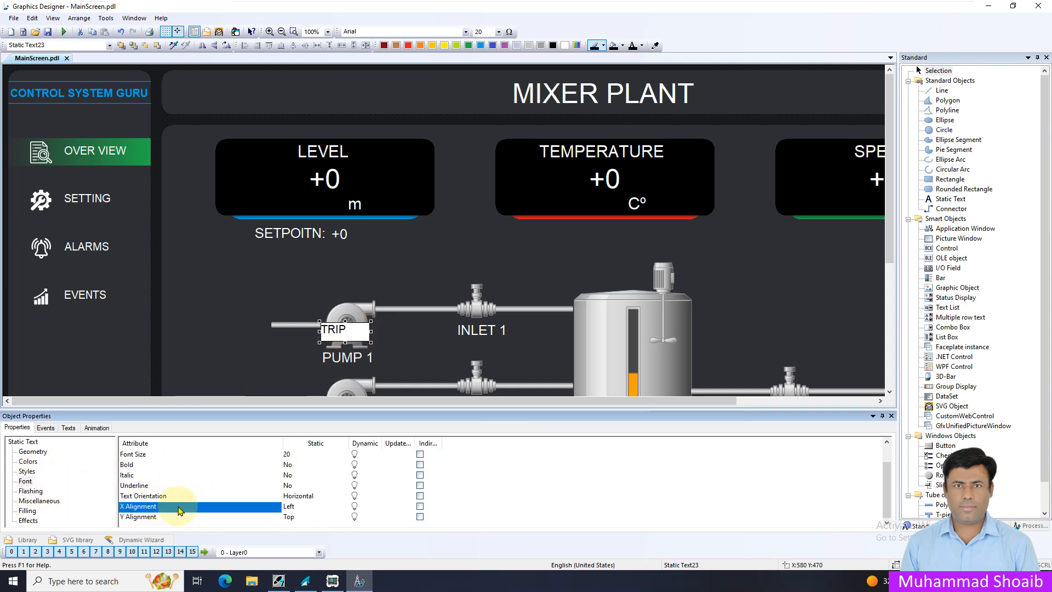
{"action": "double_click", "coordinate": [326, 509]}
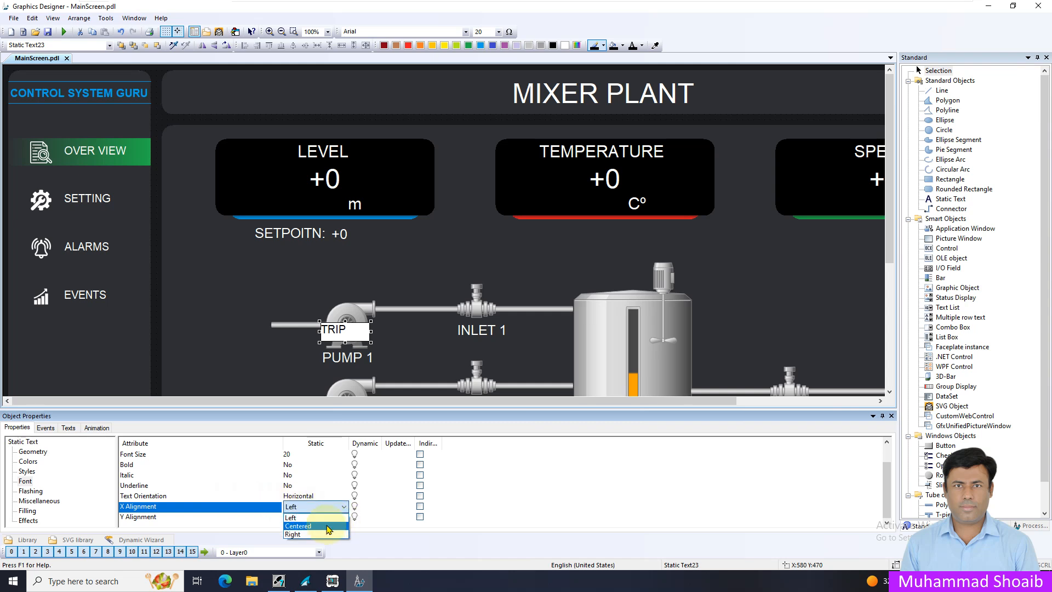
{"action": "left_click", "coordinate": [334, 519]}
{"action": "left_click", "coordinate": [342, 522]}
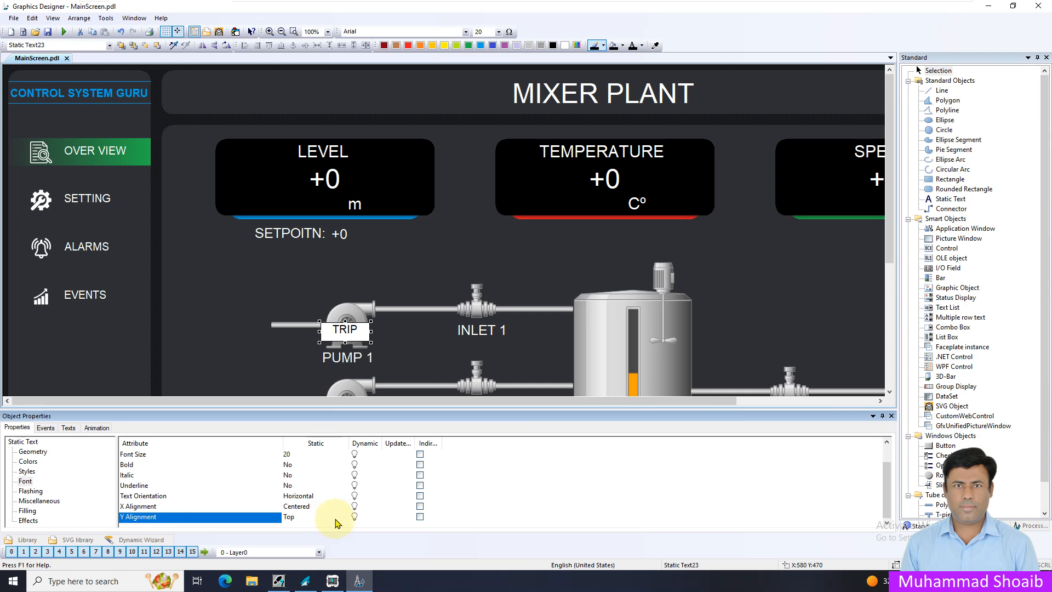
{"action": "double_click", "coordinate": [330, 517]}
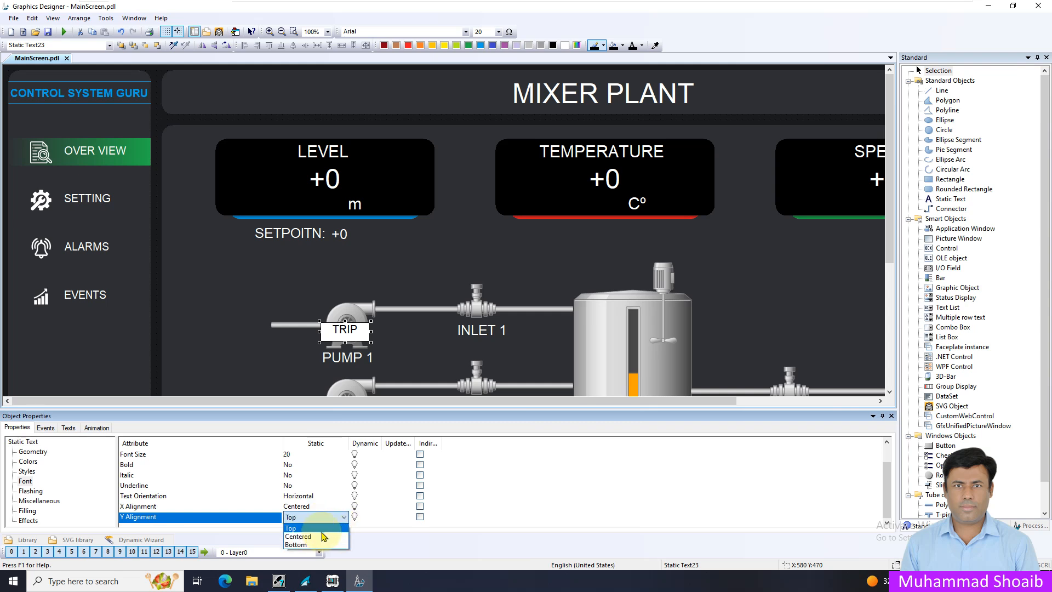
{"action": "left_click", "coordinate": [320, 540]}
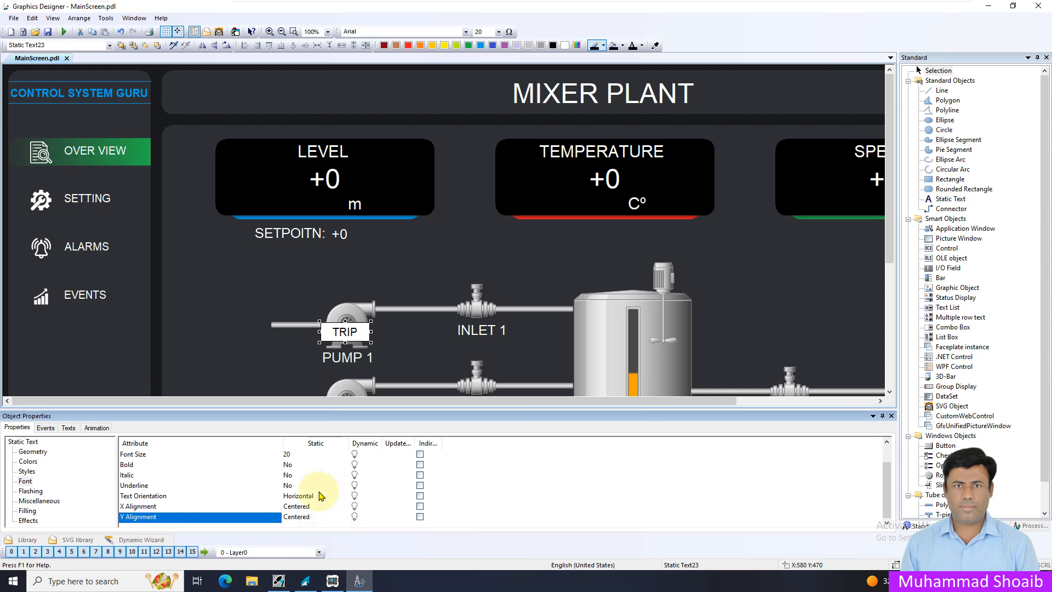
- Set the TRIP text's background color to red (FF0000) with a transparency of 30
{"action": "left_click", "coordinate": [28, 461]}
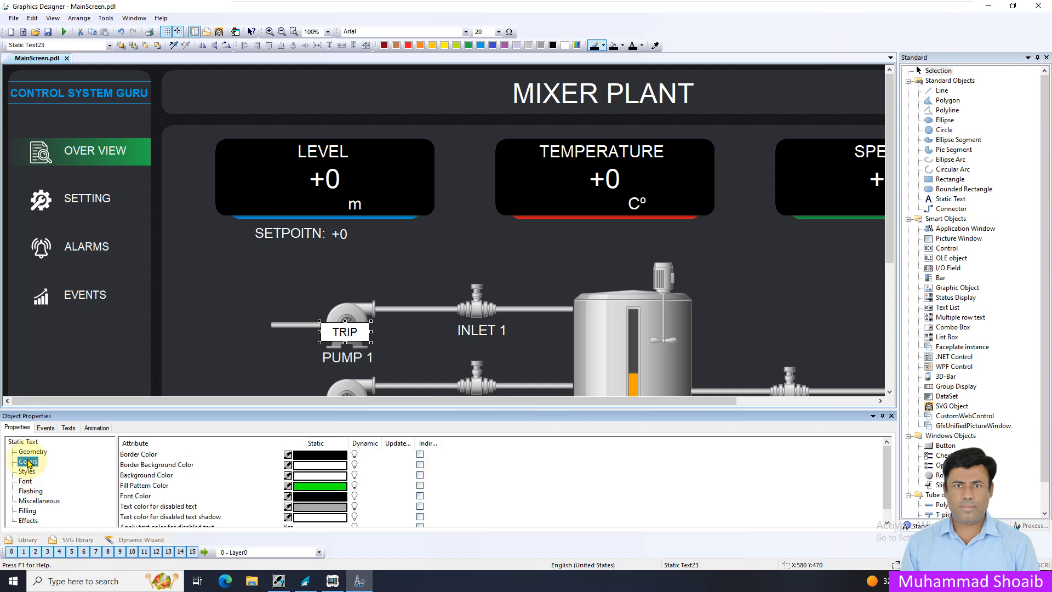
{"action": "left_click", "coordinate": [133, 477]}
{"action": "double_click", "coordinate": [323, 480]}
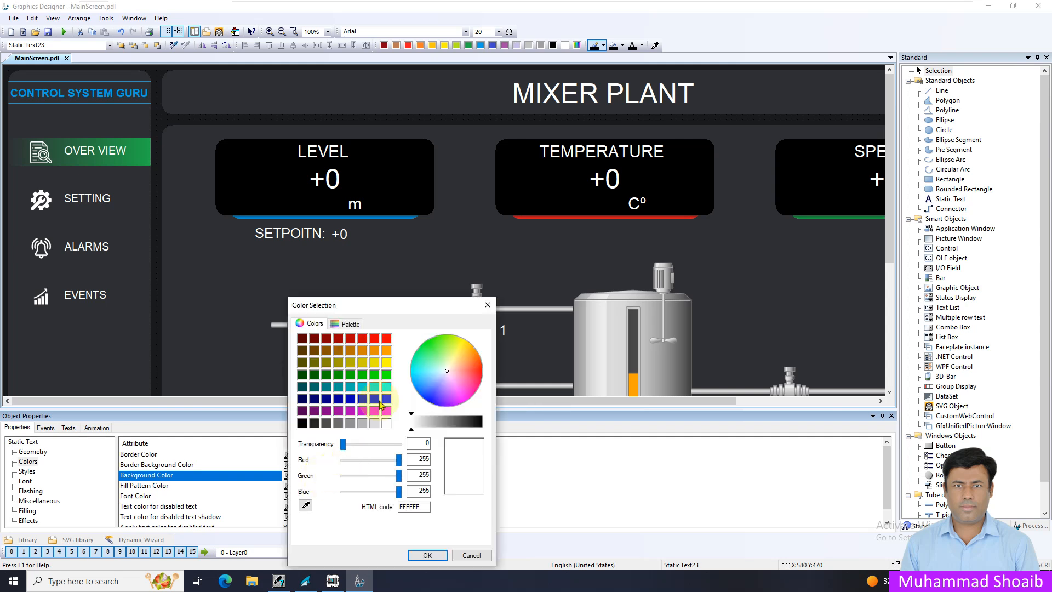
{"action": "left_click", "coordinate": [386, 339]}
{"action": "double_click", "coordinate": [421, 443]}
{"action": "type", "text": "30"}
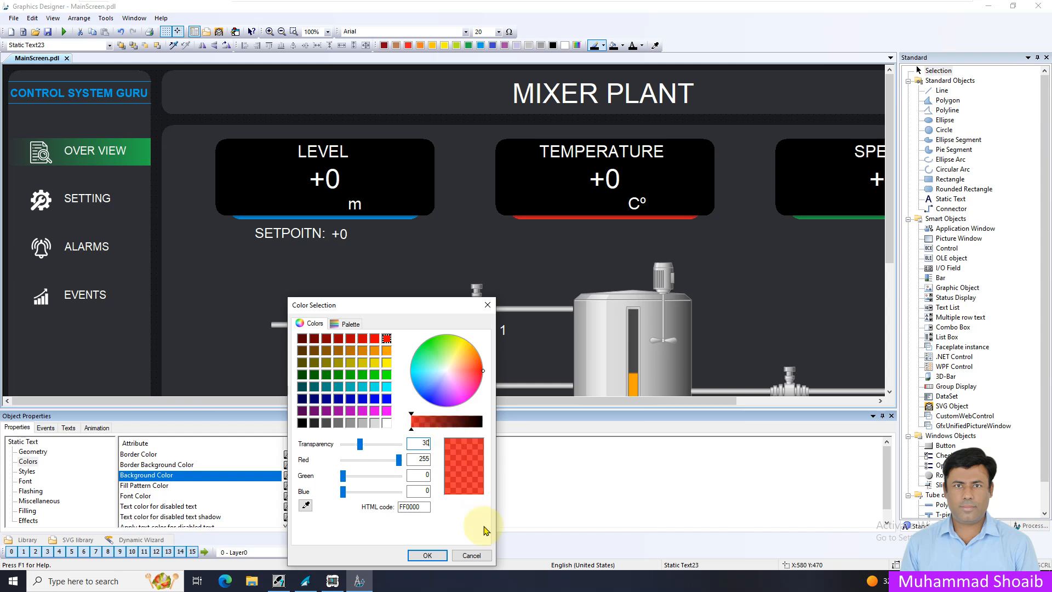
{"action": "left_click", "coordinate": [418, 555]}
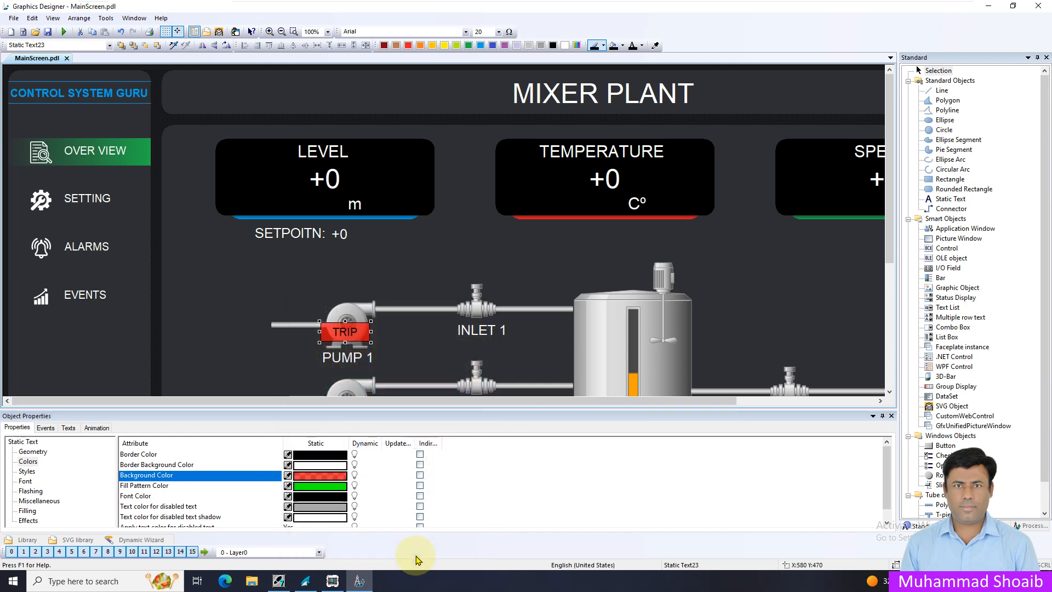
- Set the TRIP text's border color to bright red
{"action": "left_click", "coordinate": [171, 455]}
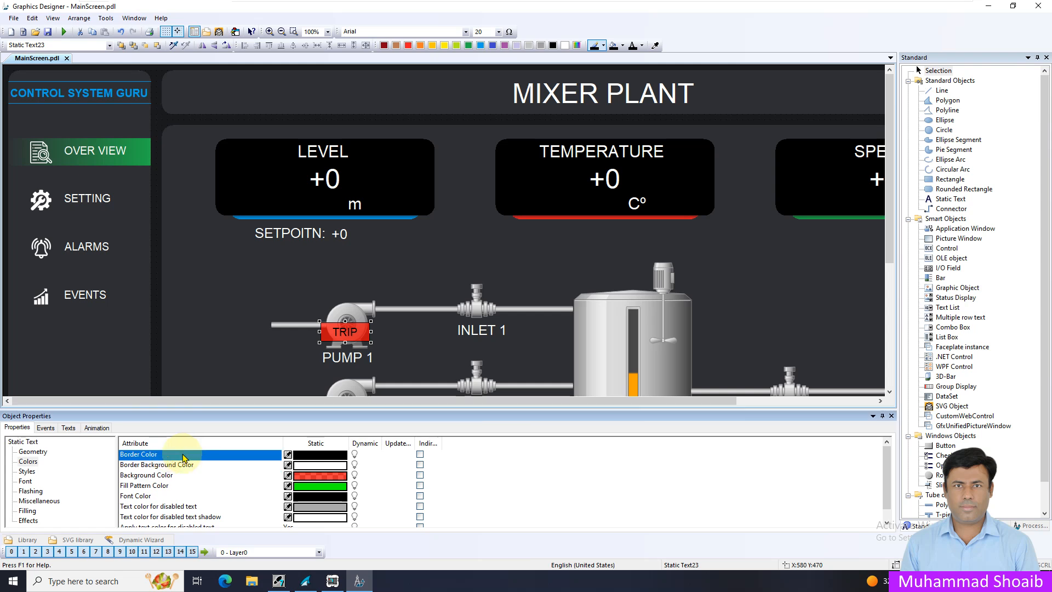
{"action": "left_click", "coordinate": [312, 460]}
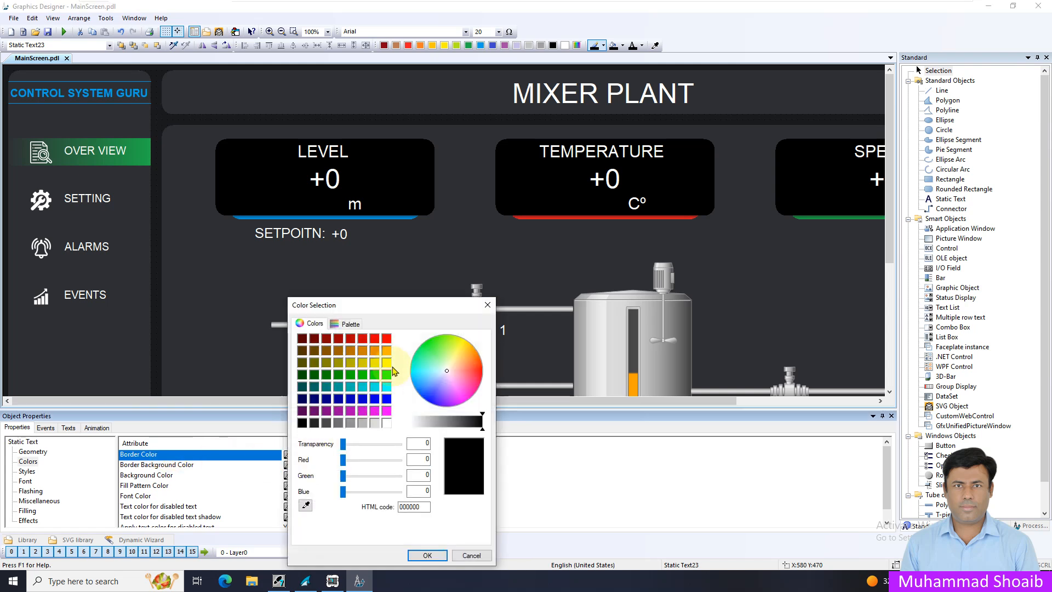
{"action": "left_click", "coordinate": [386, 338]}
{"action": "left_click", "coordinate": [428, 554]}
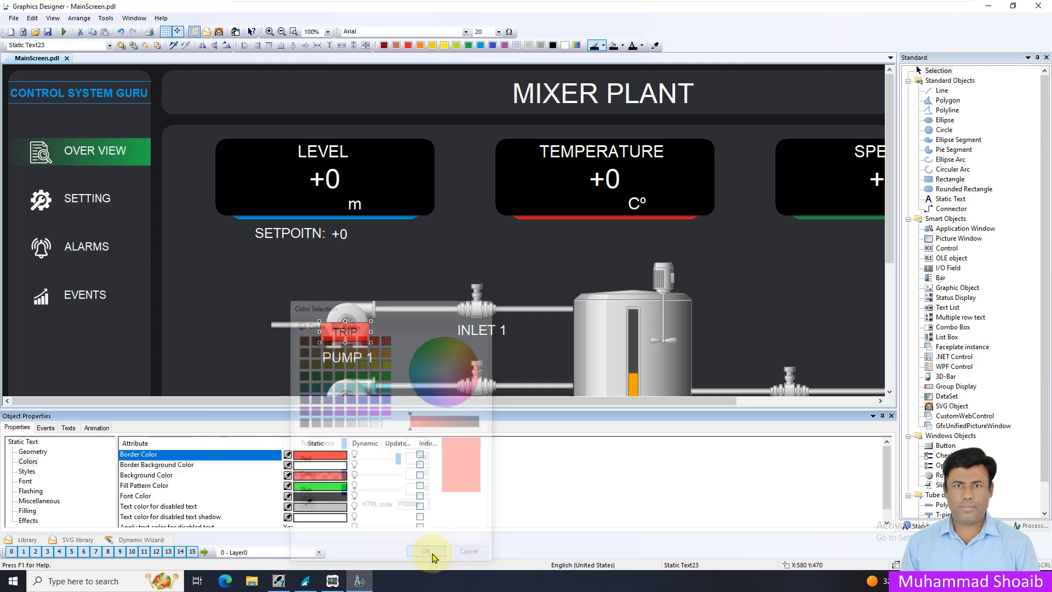
- Check the TRIP text's line weight setting, then move the text slightly lower on the Pump 1 symbol
{"action": "left_click", "coordinate": [26, 471]}
{"action": "double_click", "coordinate": [330, 455]}
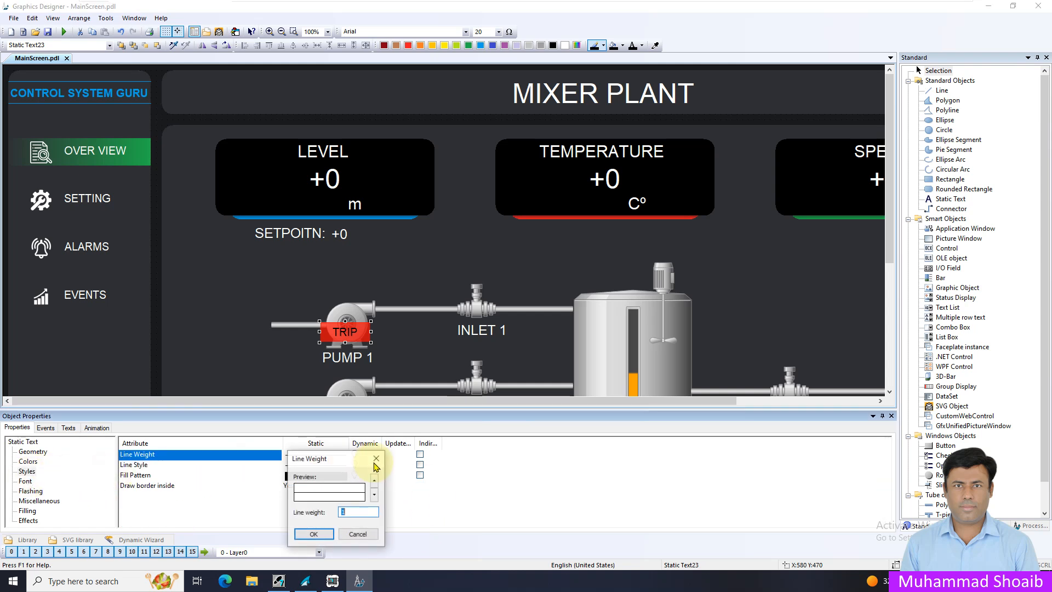
{"action": "left_click", "coordinate": [317, 540]}
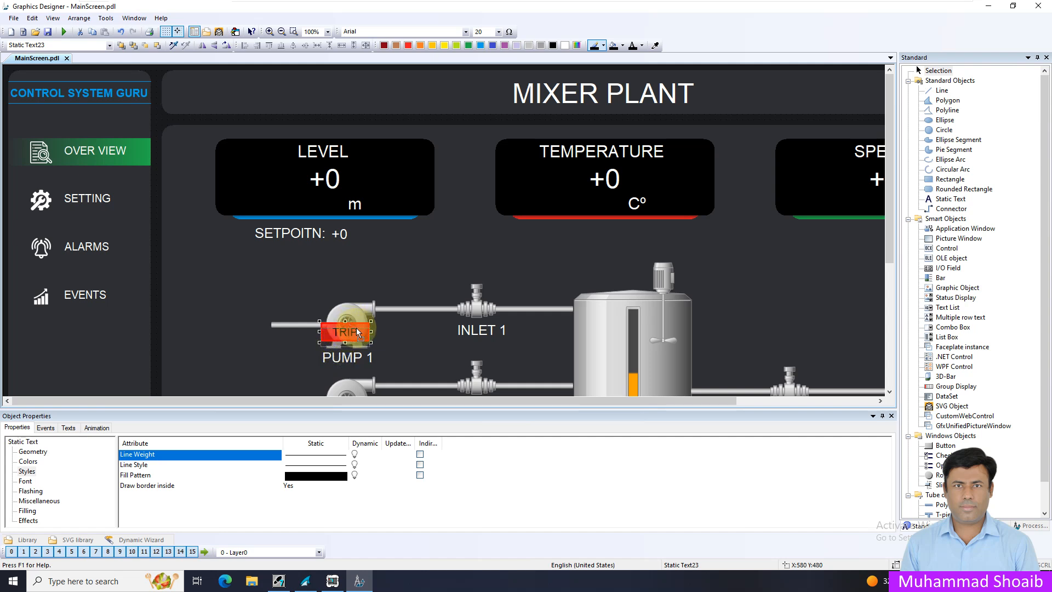
{"action": "left_click_drag", "start_coordinate": [357, 332], "coordinate": [358, 338]}
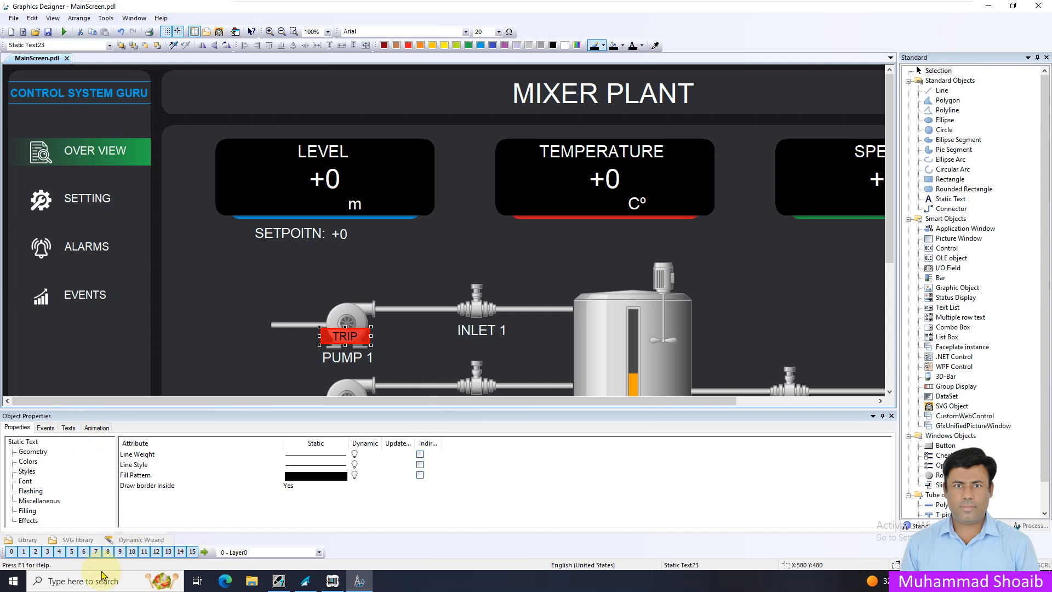
- Place a small InfoDangerDark symbol from the IndustryGraphicLibraryV2.0 Diagnosis_Overlays folder directly to the right of the TRIP text
{"action": "left_click", "coordinate": [76, 539]}
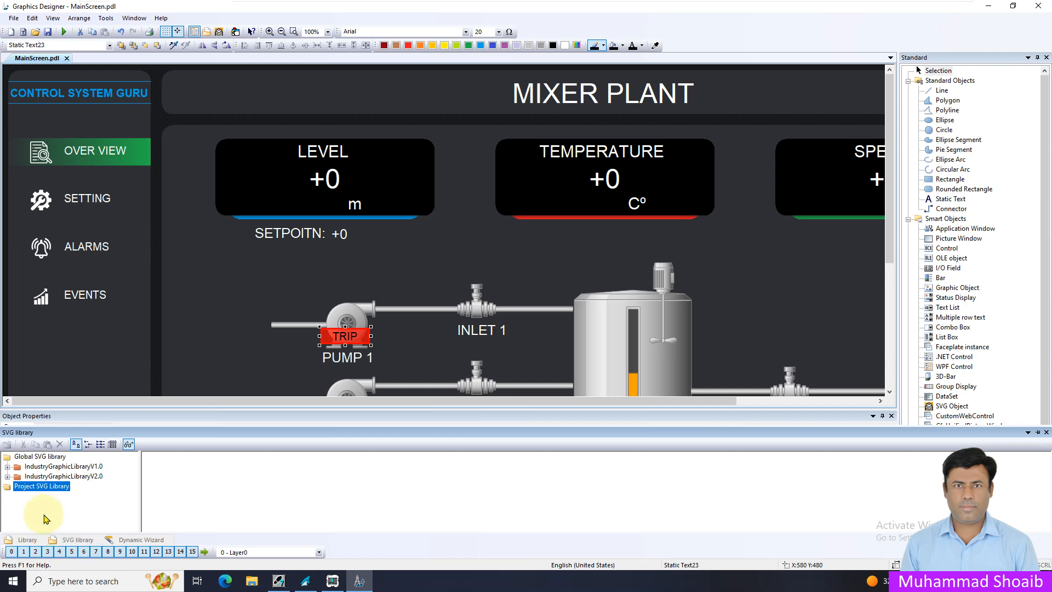
{"action": "left_click", "coordinate": [8, 476]}
{"action": "scroll", "coordinate": [70, 504], "scroll_direction": "down", "scroll_amount": 2}
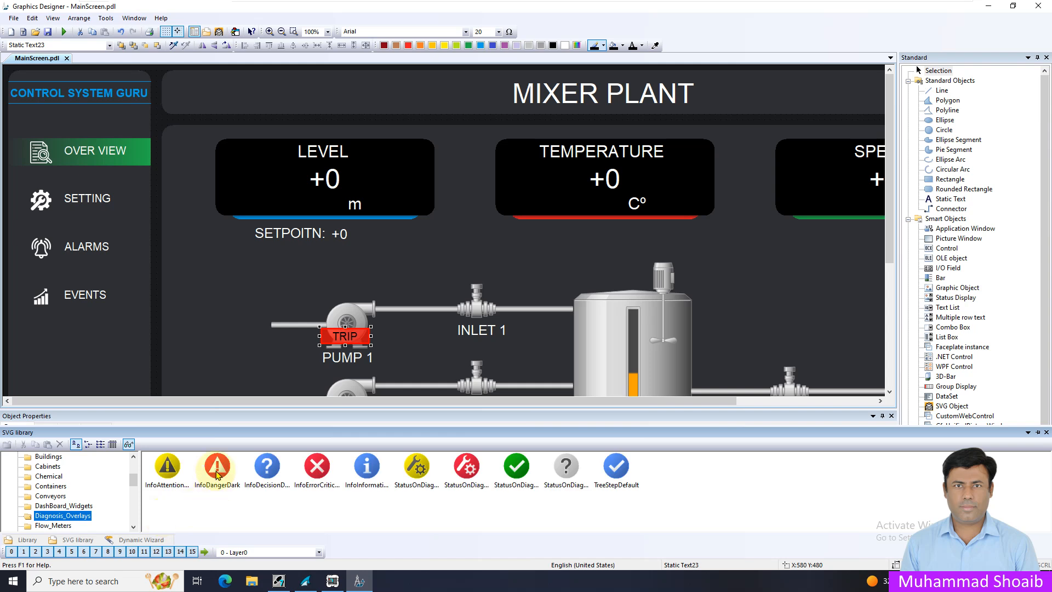
{"action": "left_click_drag", "start_coordinate": [218, 482], "coordinate": [435, 271]}
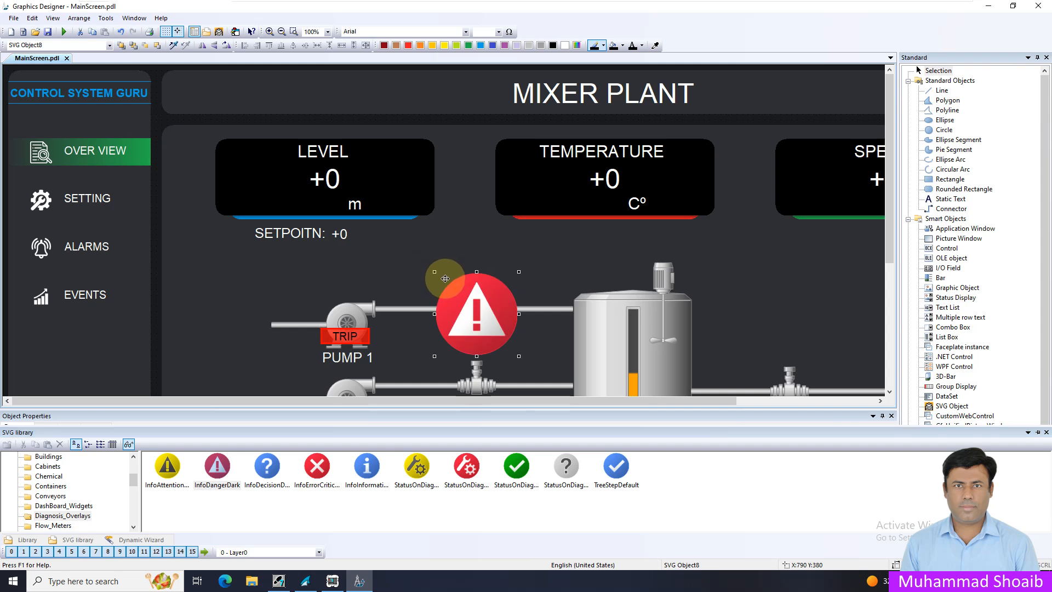
{"action": "left_click_drag", "start_coordinate": [518, 355], "coordinate": [452, 289]}
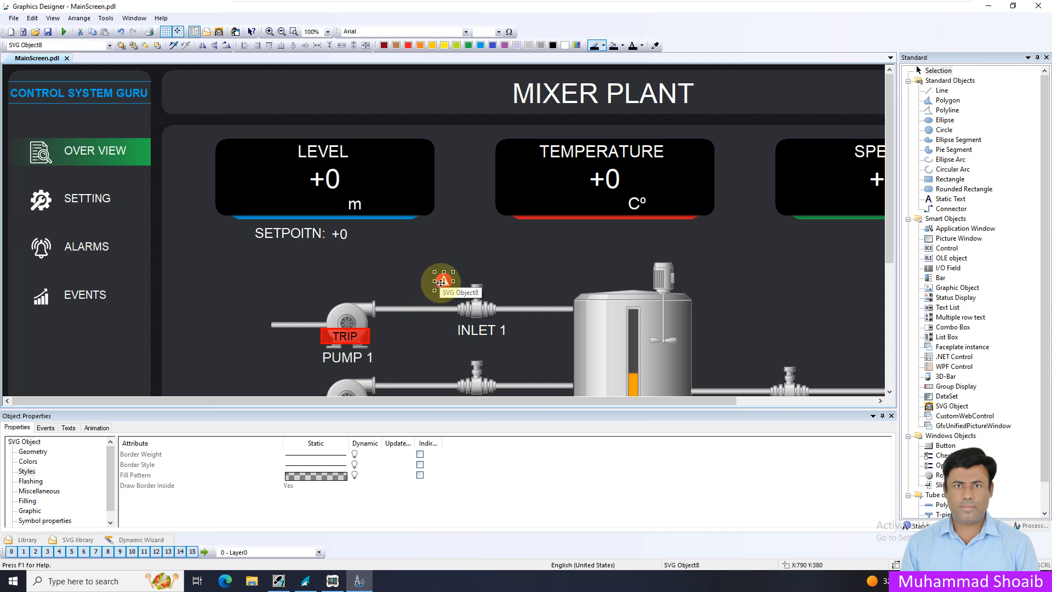
{"action": "left_click_drag", "start_coordinate": [442, 283], "coordinate": [385, 338]}
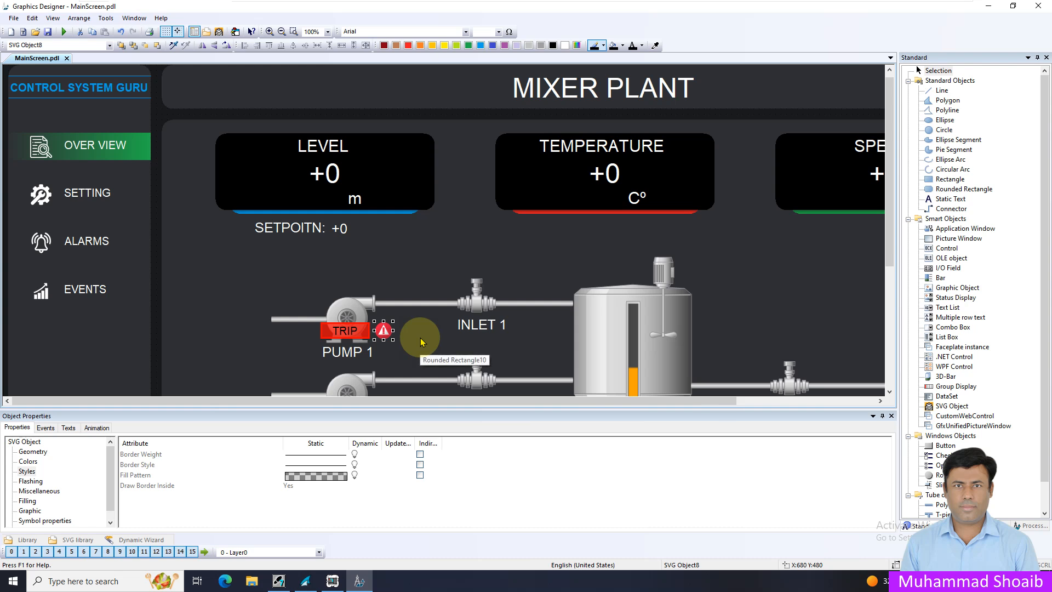
- Set the TRIP text's background color to the red sampled from the danger symbol beside it
{"action": "left_click", "coordinate": [364, 334]}
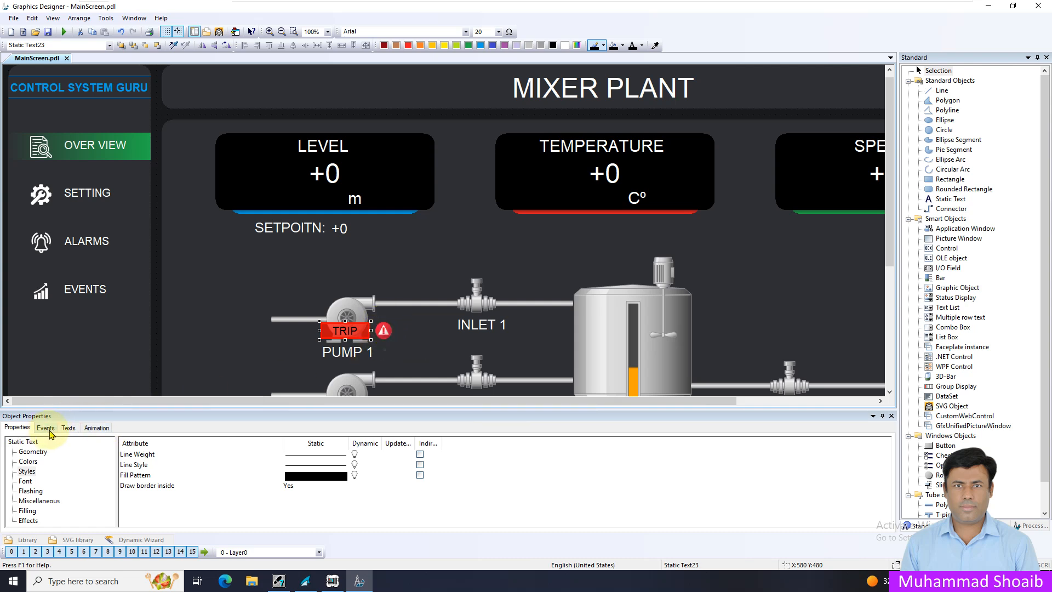
{"action": "left_click", "coordinate": [28, 462]}
{"action": "left_click", "coordinate": [311, 476]}
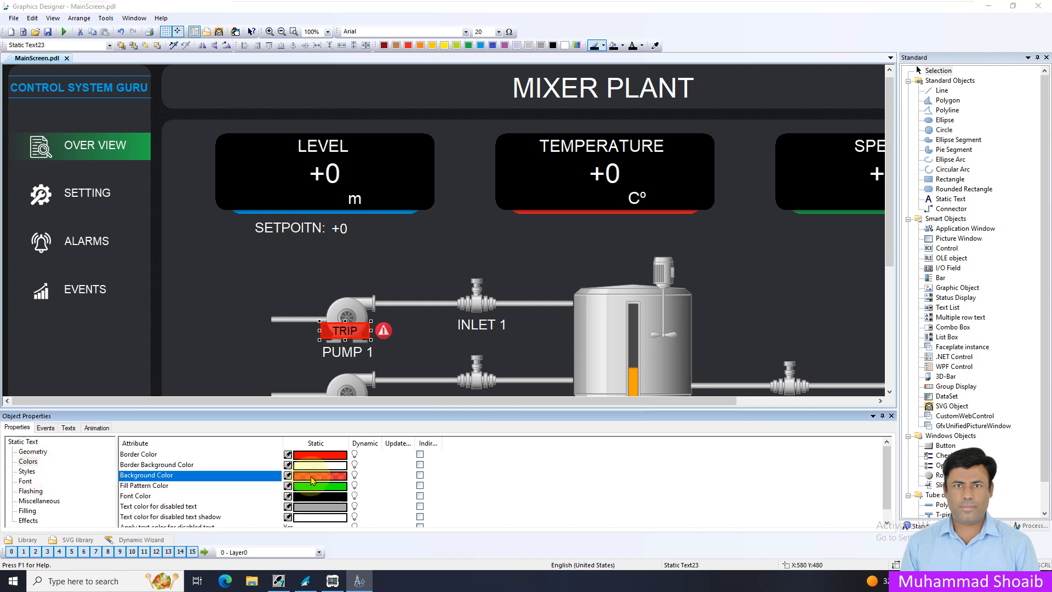
{"action": "double_click", "coordinate": [311, 475]}
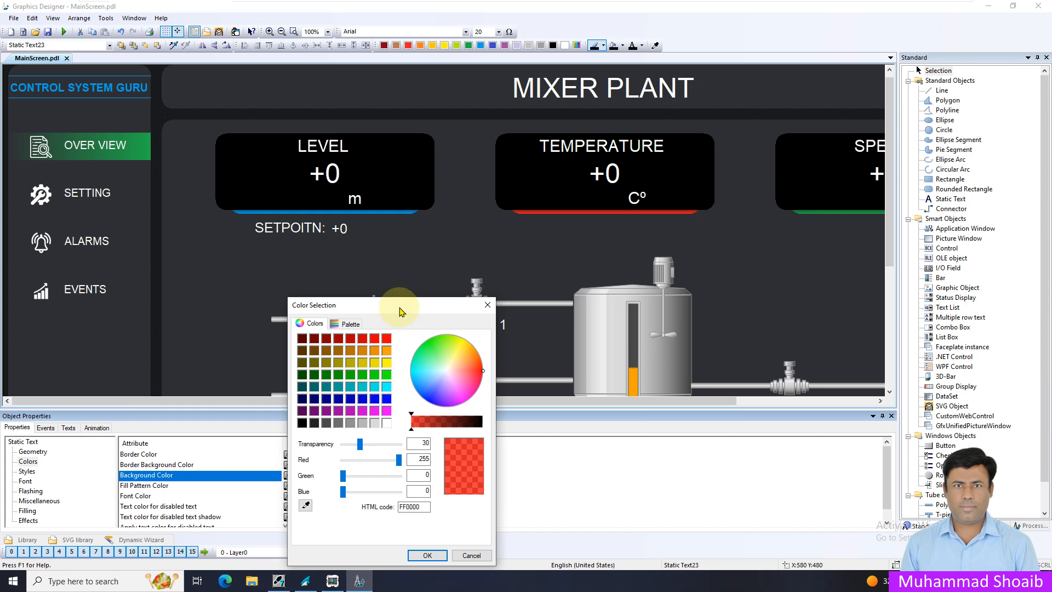
{"action": "left_click_drag", "start_coordinate": [395, 309], "coordinate": [239, 296]}
{"action": "left_click", "coordinate": [147, 489]}
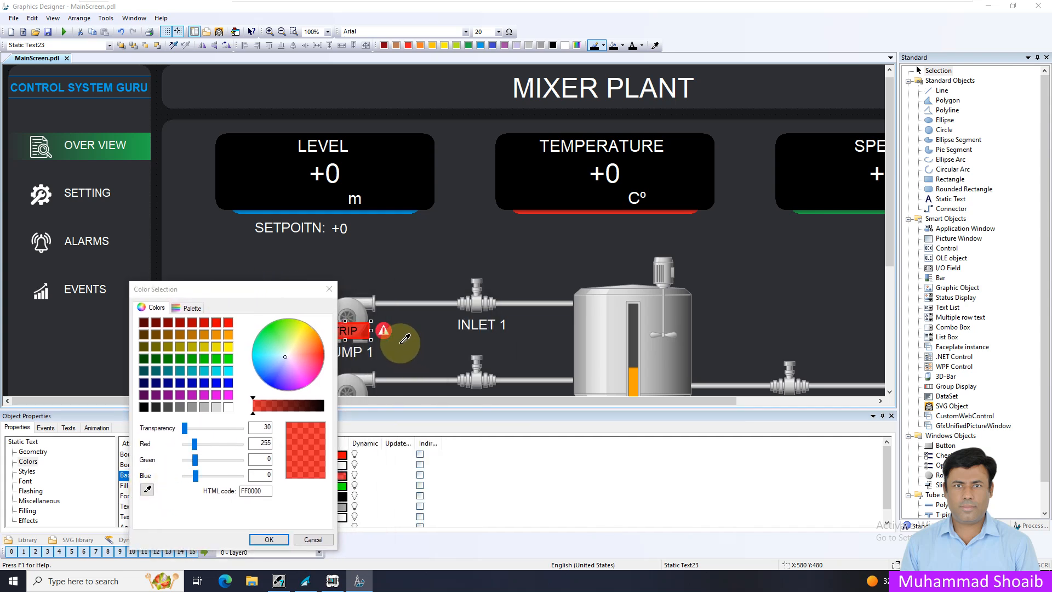
{"action": "left_click", "coordinate": [385, 331]}
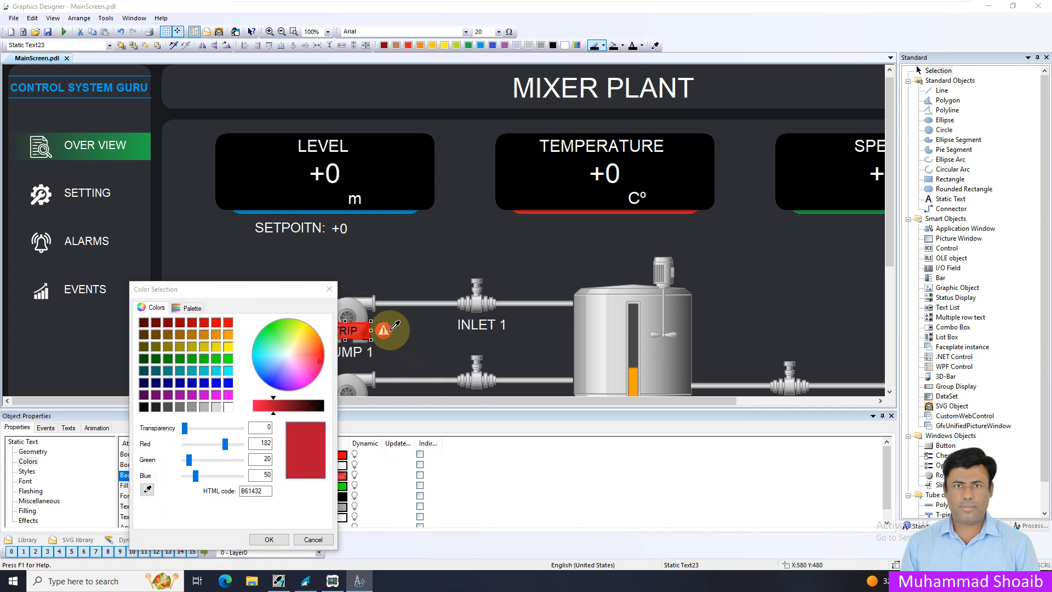
{"action": "left_click", "coordinate": [264, 539]}
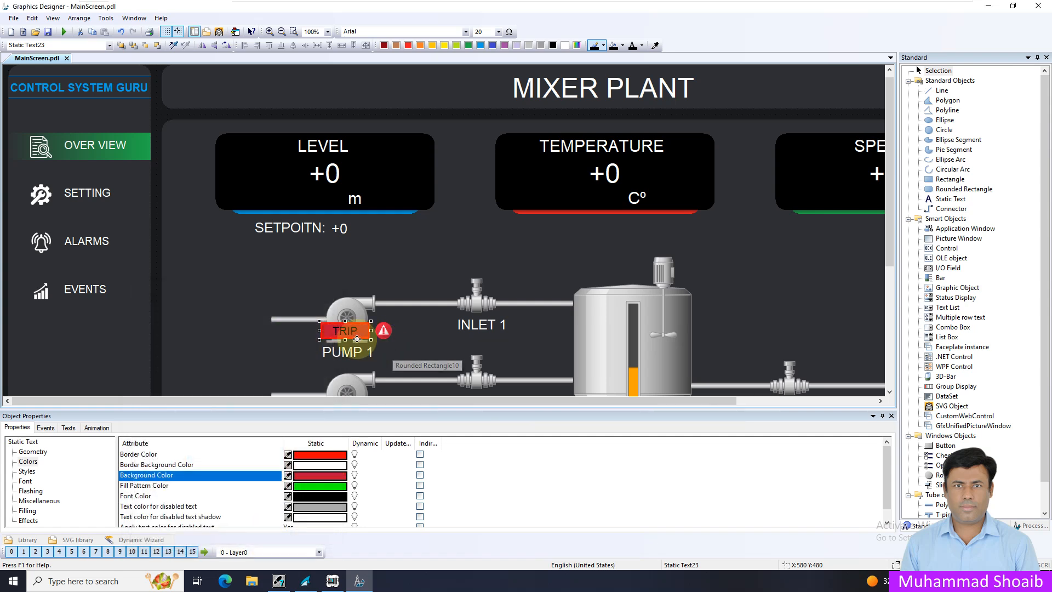
- Copy the TRIP text's background color code BD1434 and apply it to its border color
{"action": "left_click", "coordinate": [335, 456]}
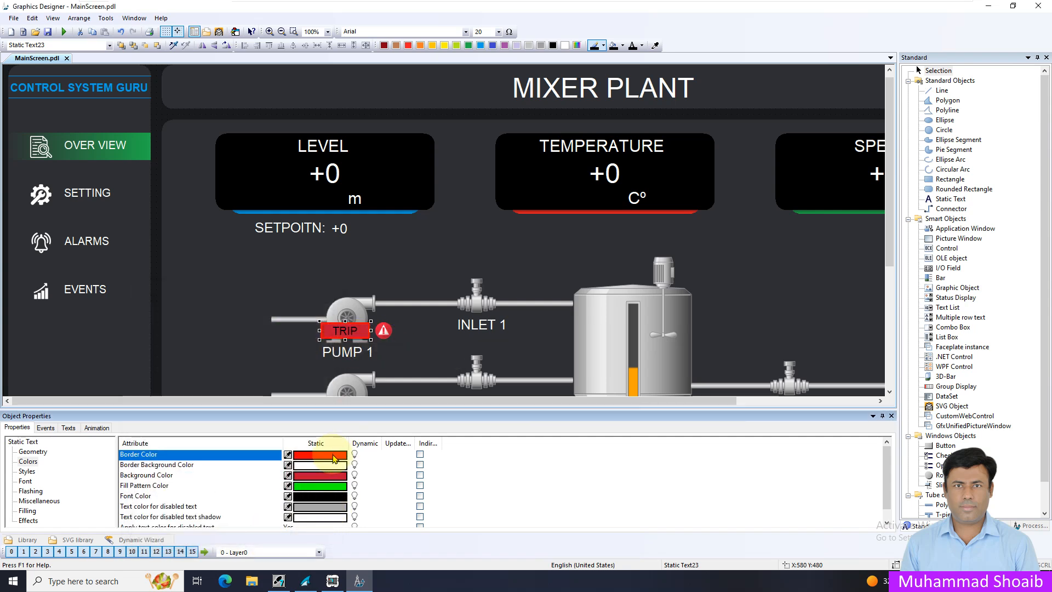
{"action": "double_click", "coordinate": [331, 474]}
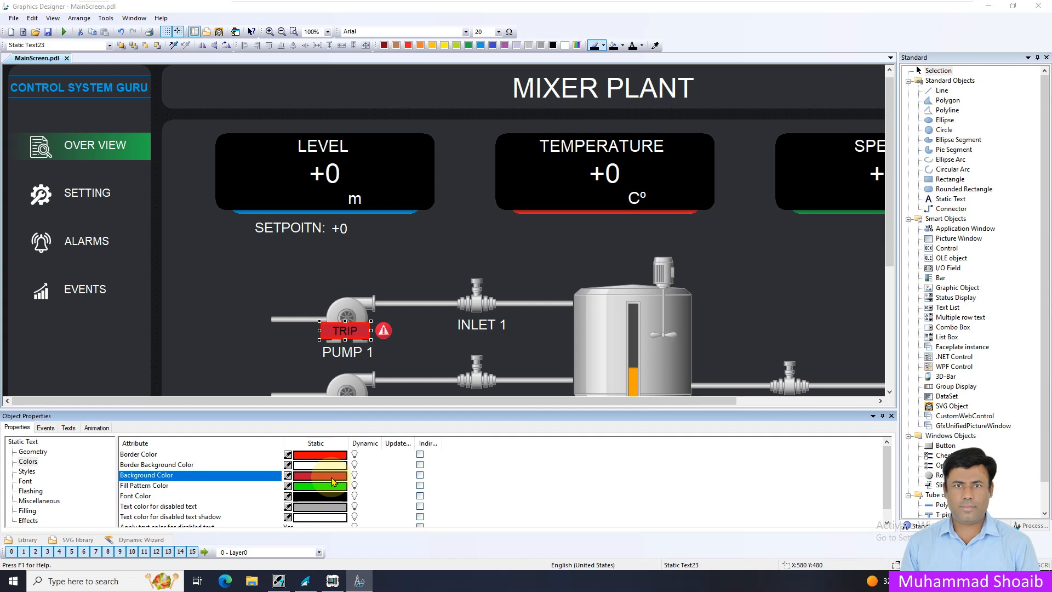
{"action": "double_click", "coordinate": [412, 506]}
{"action": "key", "text": "ctrl+c"}
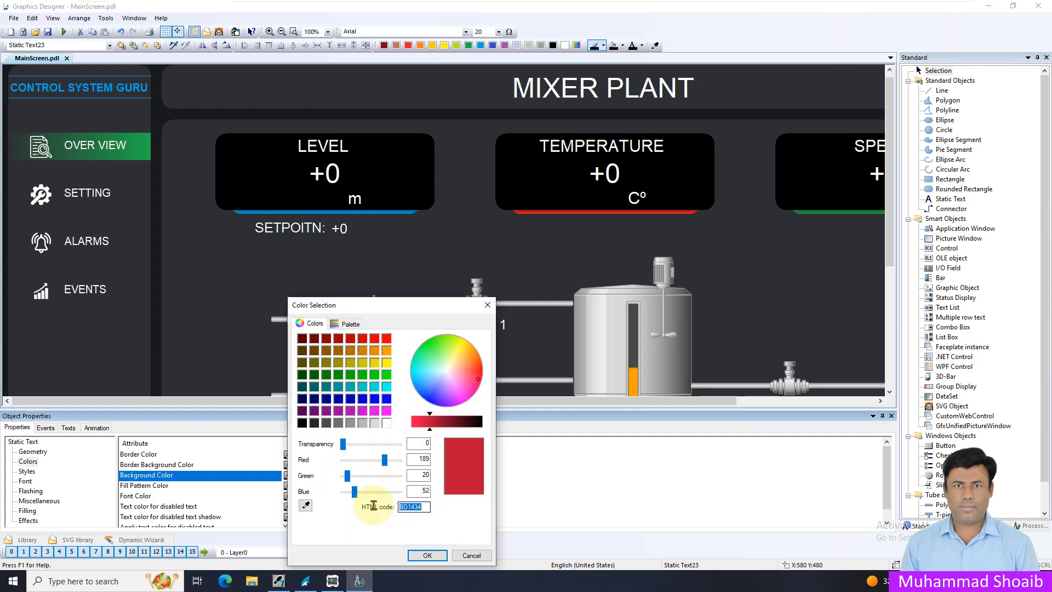
{"action": "left_click", "coordinate": [410, 555]}
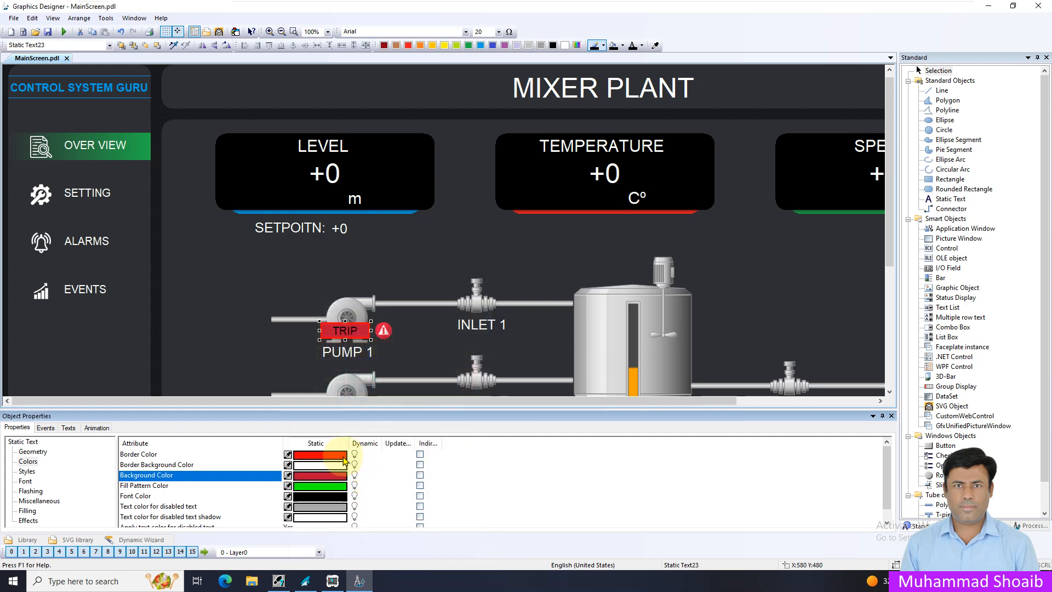
{"action": "left_click", "coordinate": [333, 457]}
{"action": "double_click", "coordinate": [333, 457]}
{"action": "double_click", "coordinate": [412, 506]}
{"action": "key", "text": "ctrl+v"}
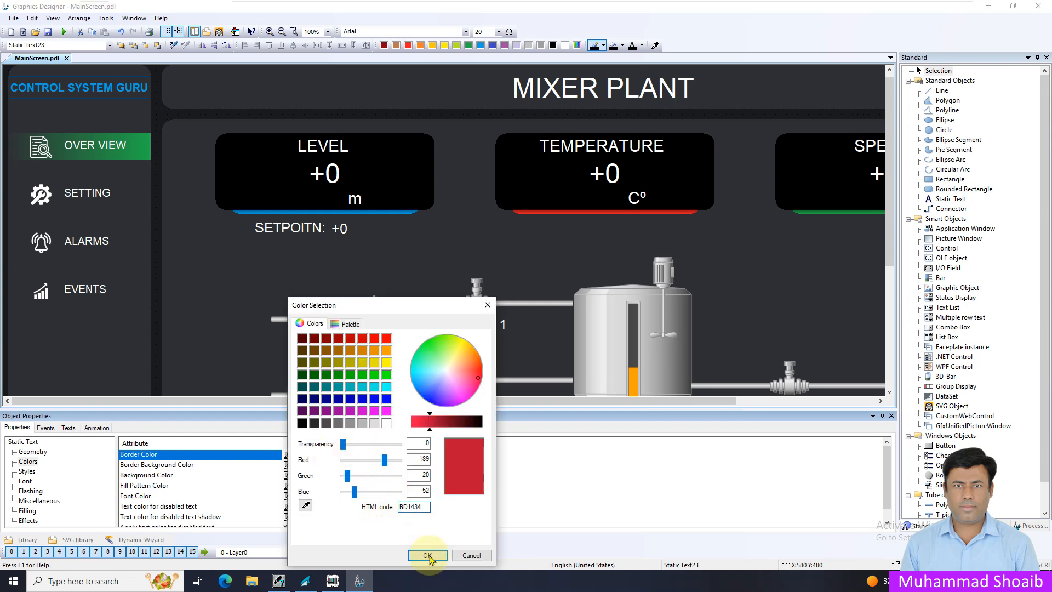
{"action": "left_click", "coordinate": [427, 555]}
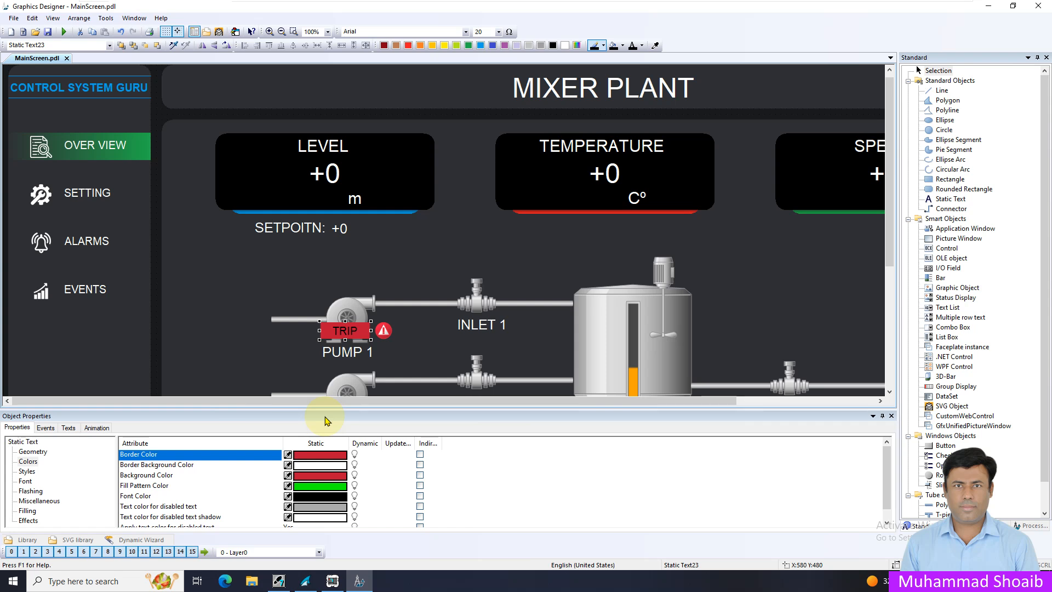
- Set the transparency of the TRIP text's background color to 30
{"action": "double_click", "coordinate": [318, 475]}
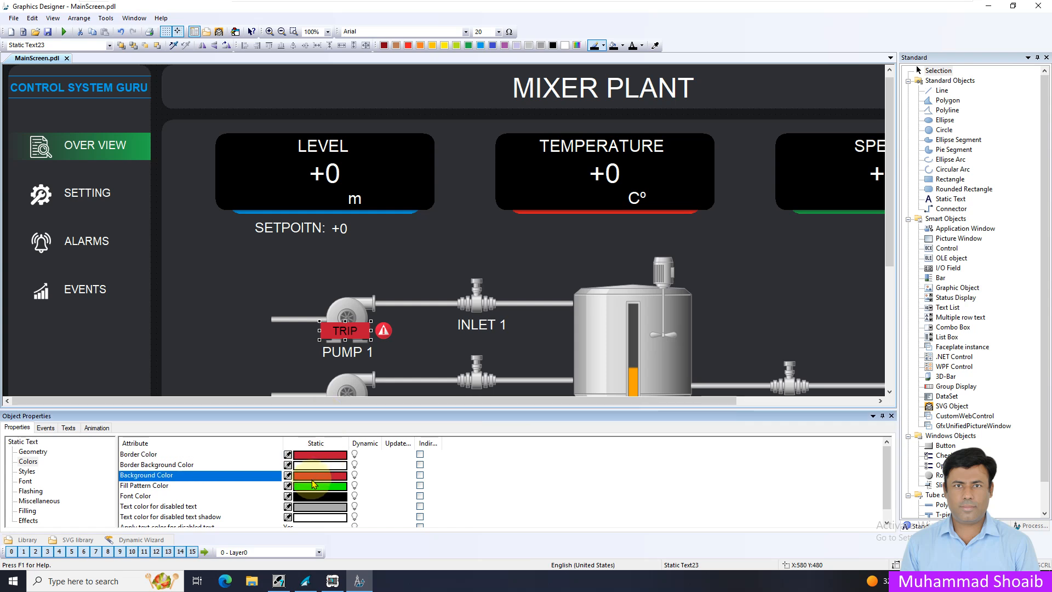
{"action": "left_click_drag", "start_coordinate": [444, 444], "coordinate": [451, 444]}
{"action": "type", "text": "30"}
{"action": "key", "text": "Return"}
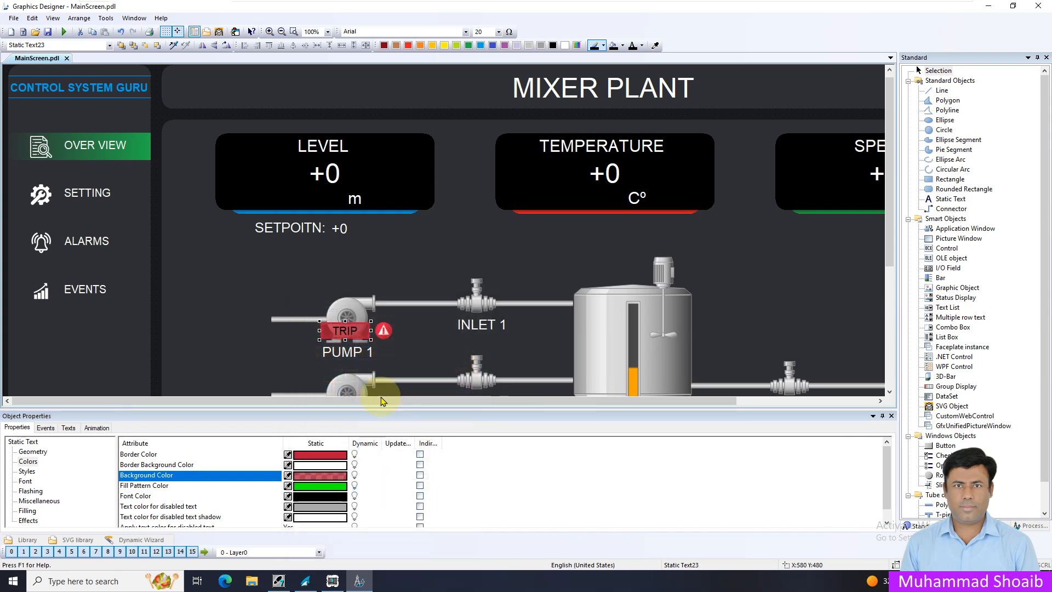
- Set the Display property of the TRIP text to No
{"action": "left_click", "coordinate": [384, 327]}
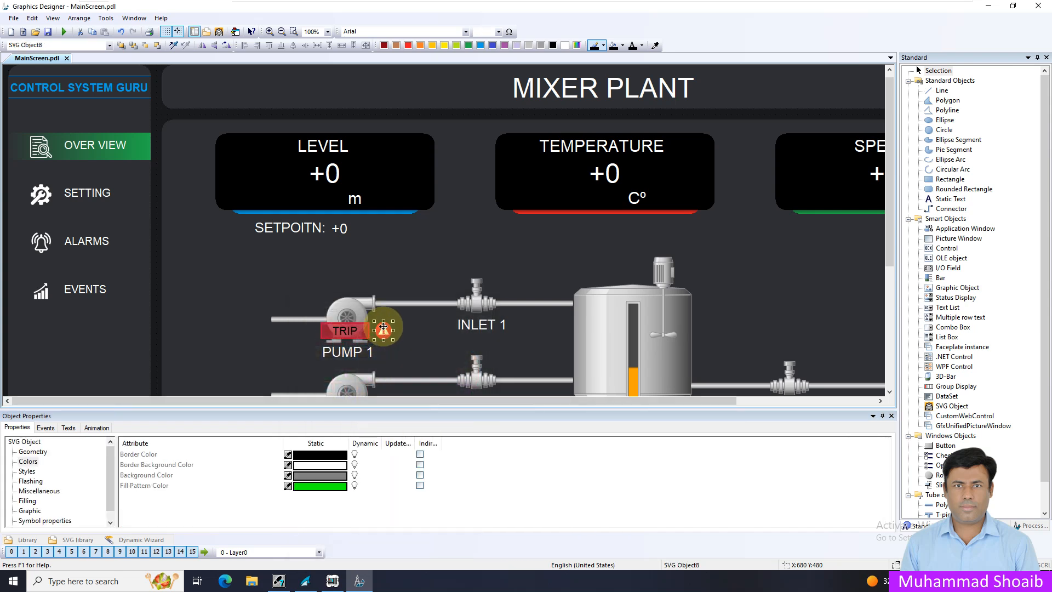
{"action": "left_click", "coordinate": [353, 328]}
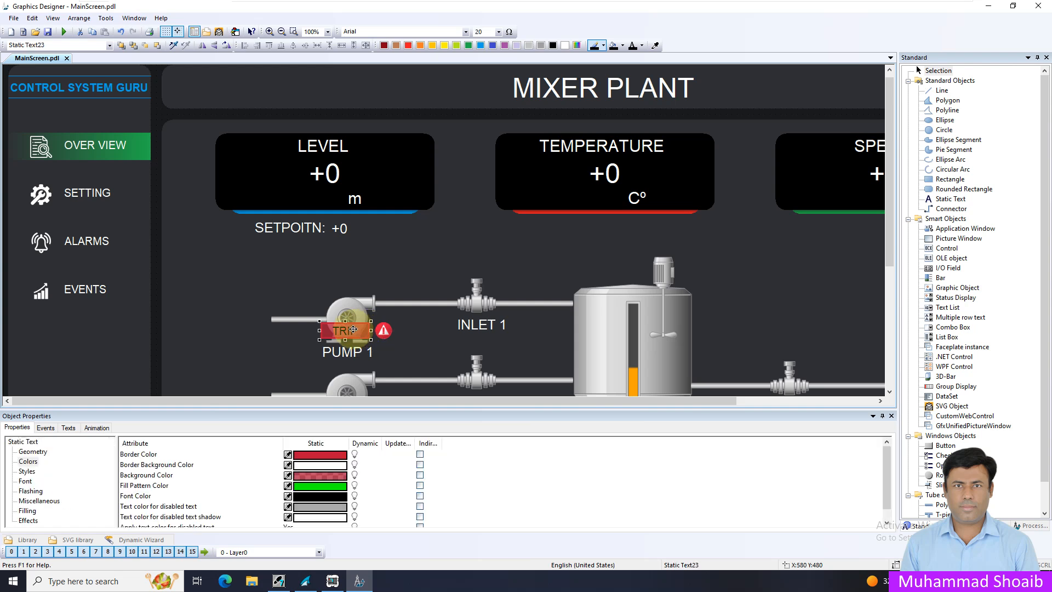
{"action": "left_click", "coordinate": [34, 501]}
{"action": "left_click", "coordinate": [149, 475]}
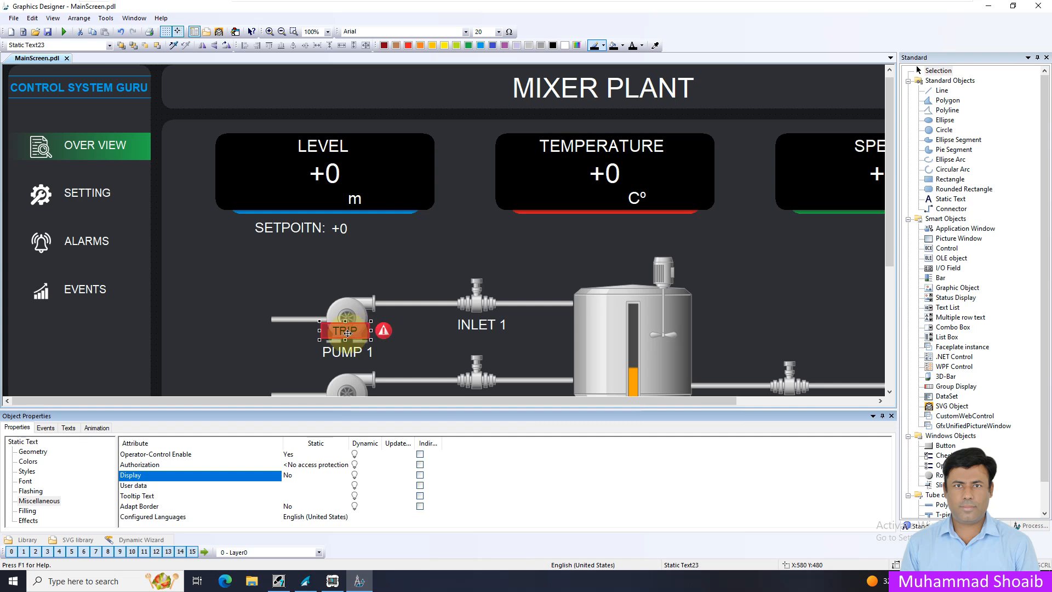
- Set the Display property of the danger symbol beside Pump 1 to No
{"action": "left_click", "coordinate": [382, 333]}
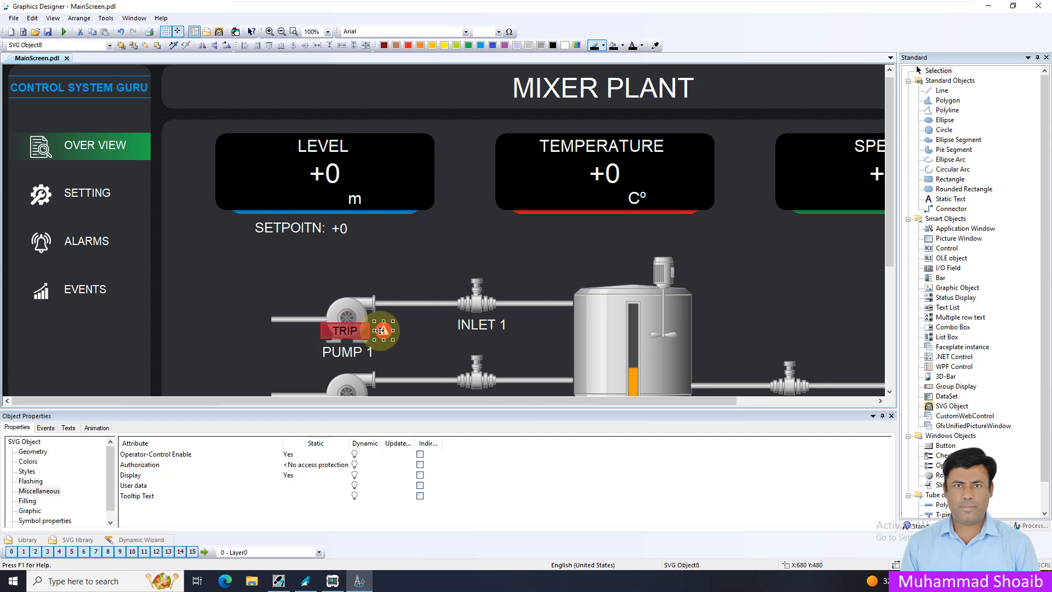
{"action": "left_click", "coordinate": [54, 491]}
{"action": "left_click", "coordinate": [137, 476]}
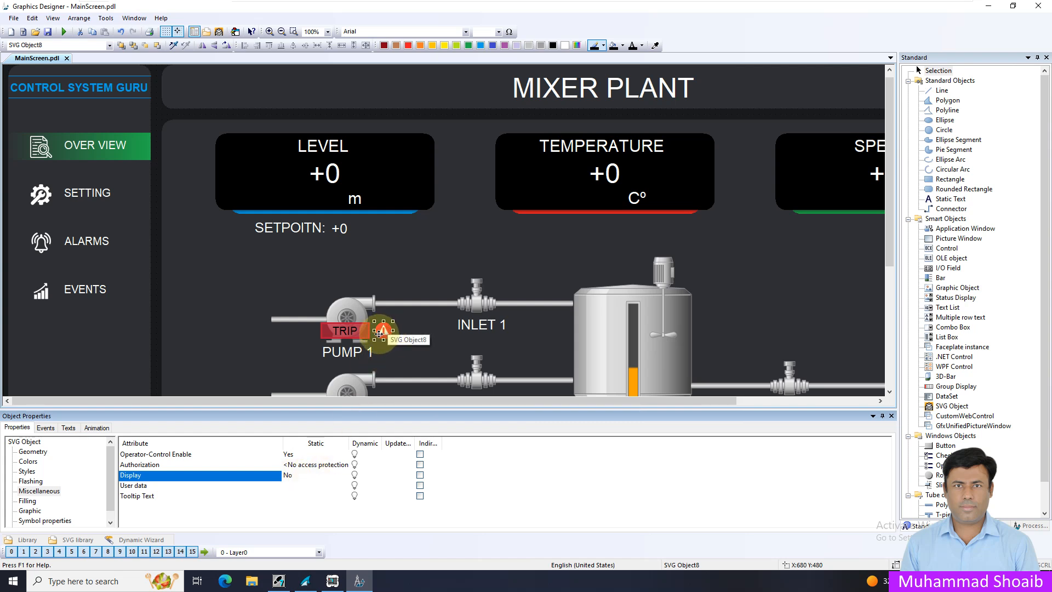
- Set Flashing Background Active to Yes for the TRIP text
{"action": "left_click", "coordinate": [357, 330]}
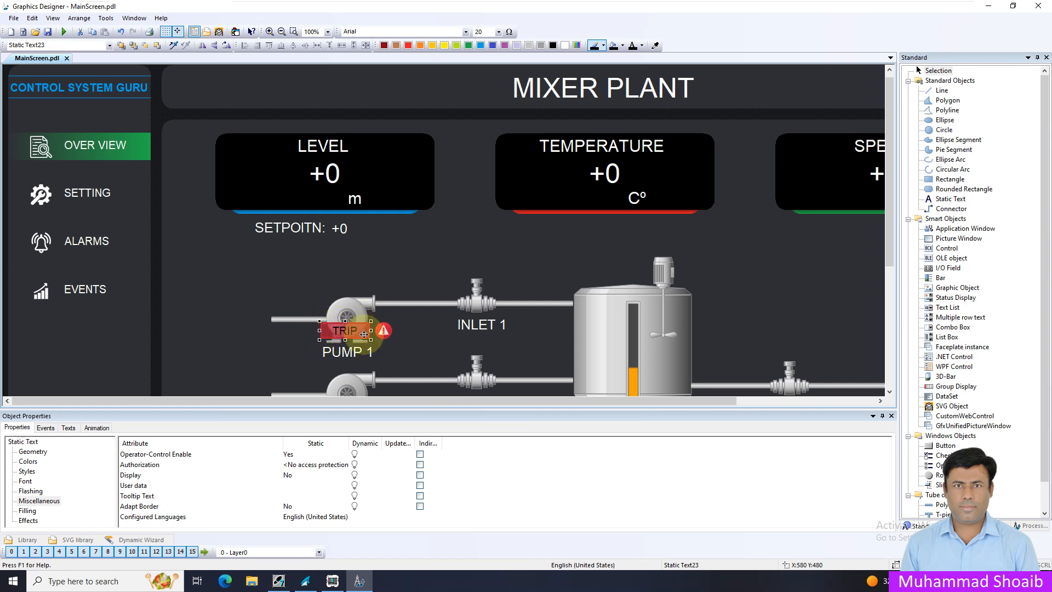
{"action": "left_click", "coordinate": [31, 491]}
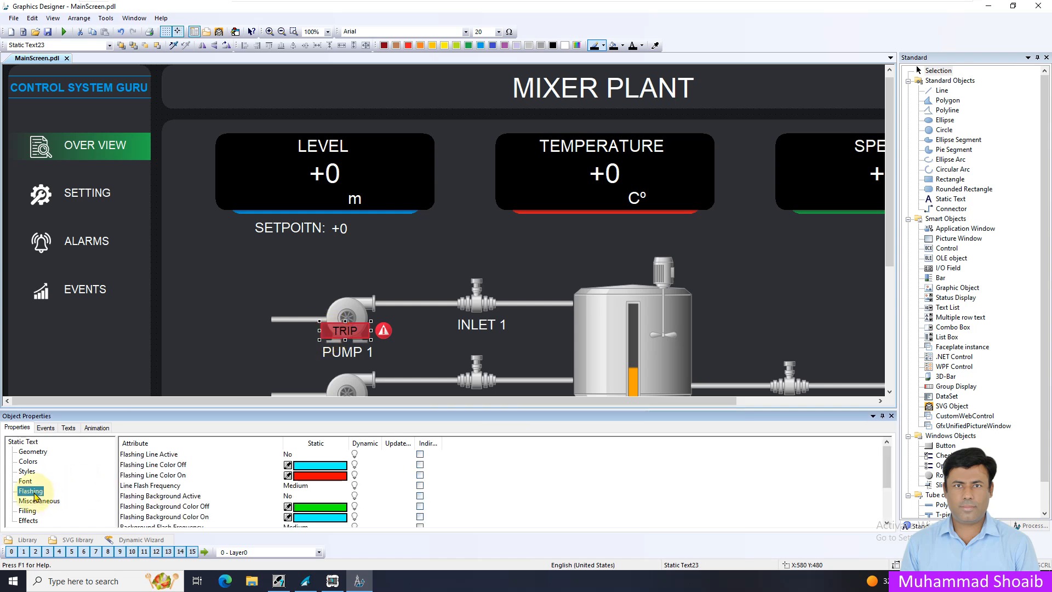
{"action": "left_click", "coordinate": [145, 498]}
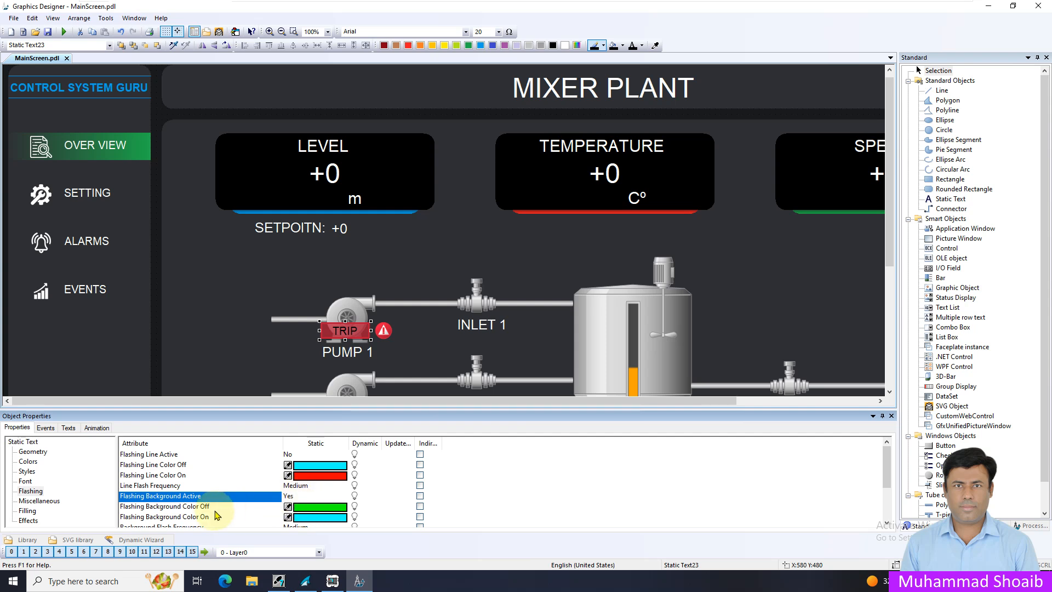
- Set the TRIP text's Flashing Background Color On to the HTML code BD1434
{"action": "left_click", "coordinate": [303, 518]}
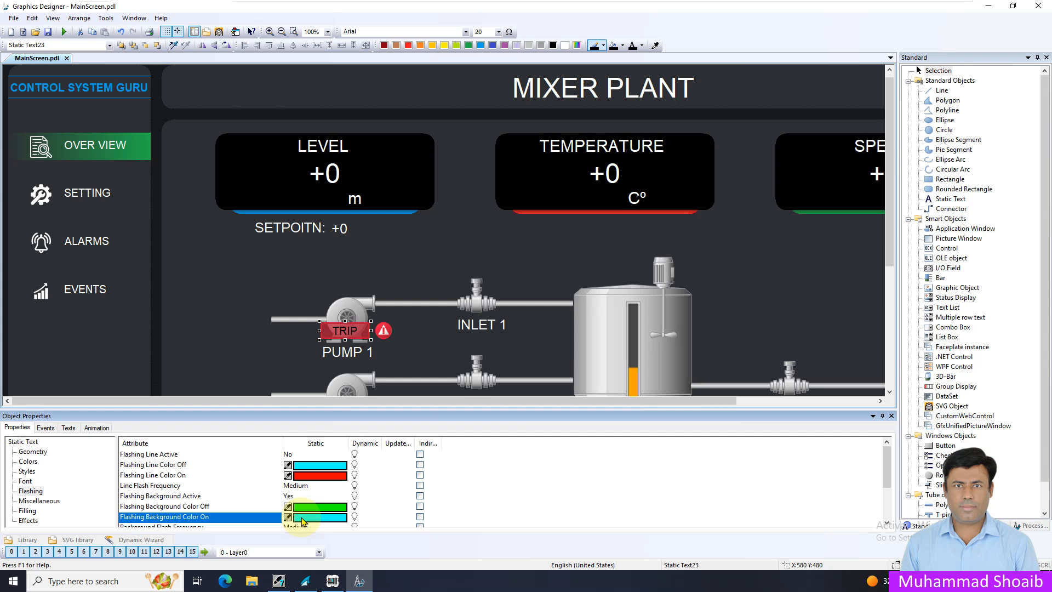
{"action": "double_click", "coordinate": [303, 520]}
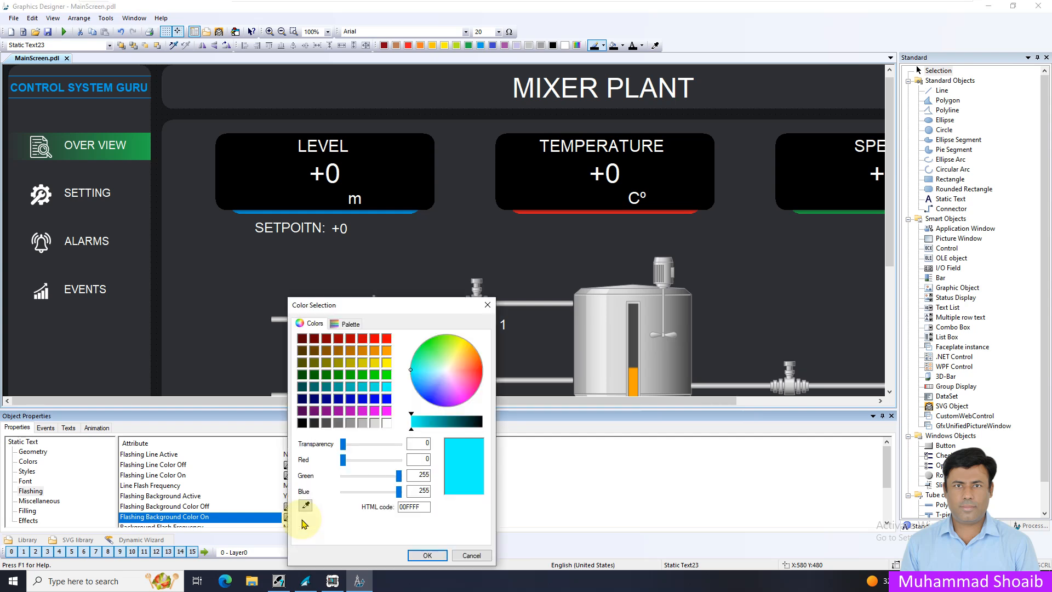
{"action": "left_click_drag", "start_coordinate": [424, 510], "coordinate": [385, 510]}
{"action": "type", "text": "FF0000"}
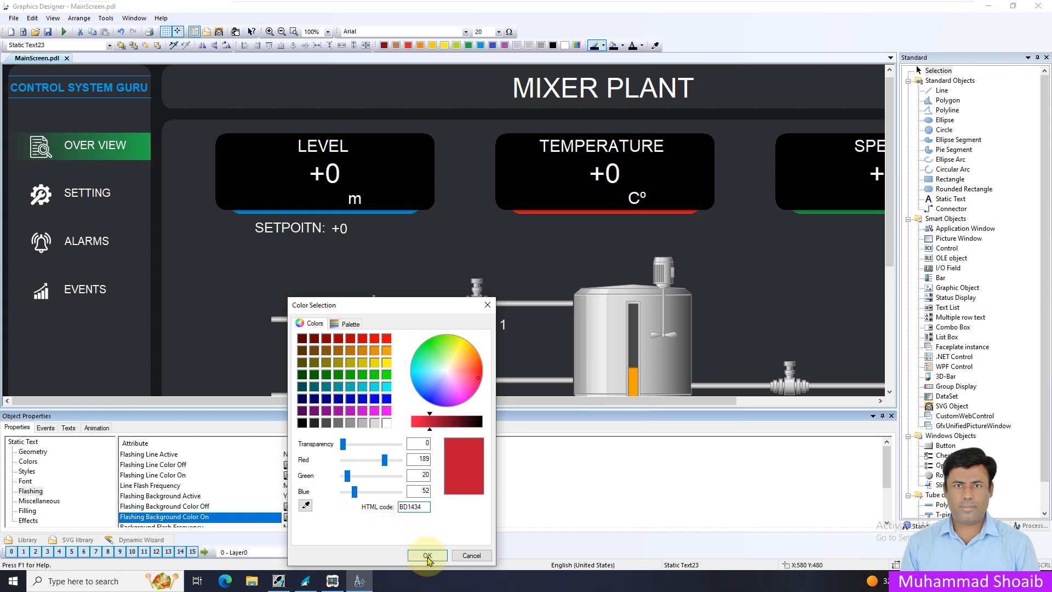
{"action": "left_click", "coordinate": [427, 555]}
- Set the TRIP text's Flashing Background Color Off to bright yellow with a transparency of 30
{"action": "left_click", "coordinate": [336, 509]}
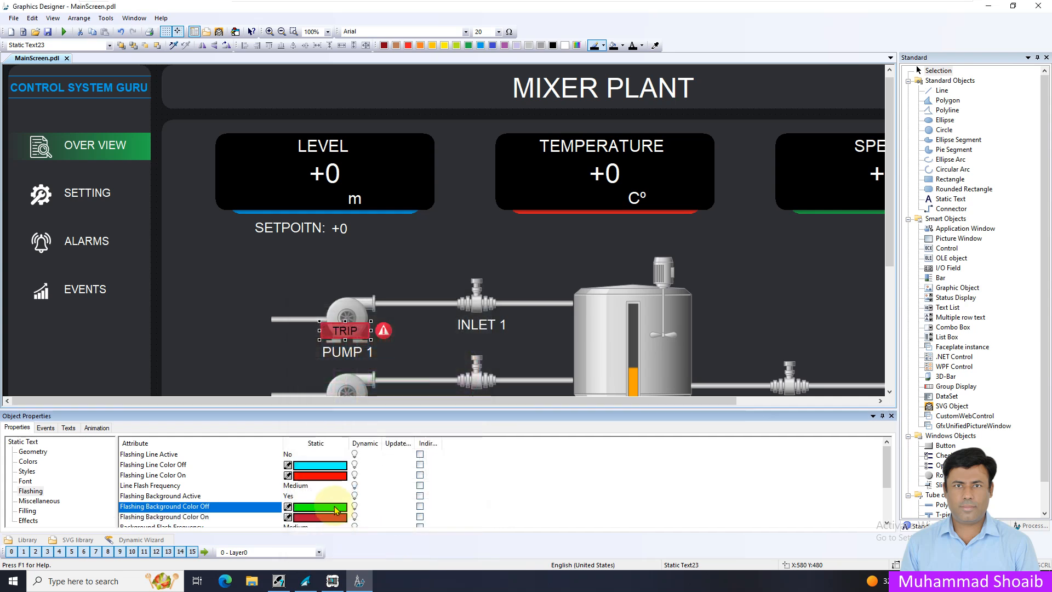
{"action": "left_click", "coordinate": [336, 509]}
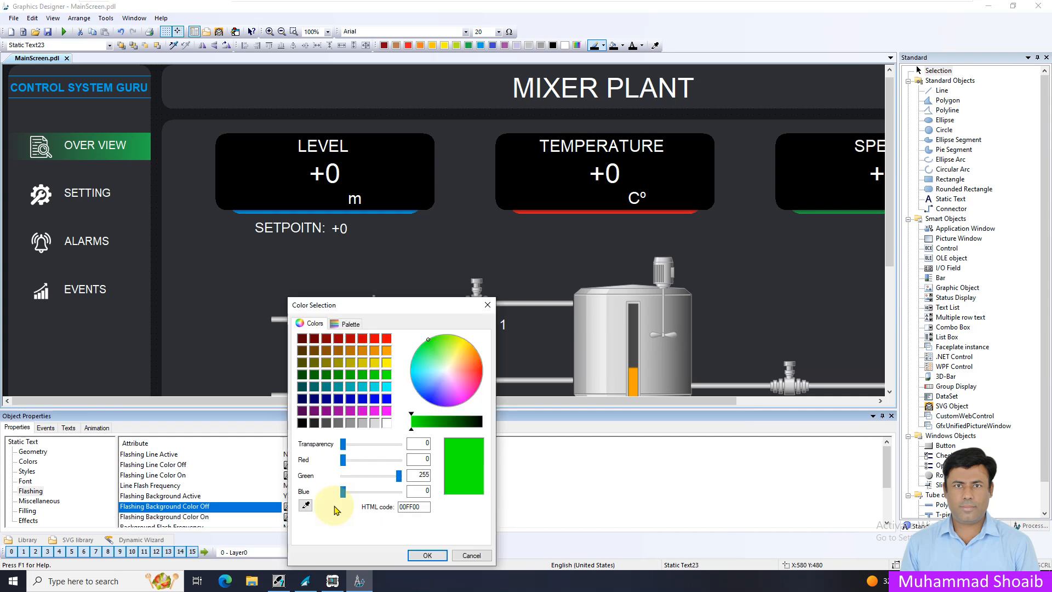
{"action": "left_click", "coordinate": [387, 363]}
{"action": "left_click_drag", "start_coordinate": [419, 441], "coordinate": [451, 444]}
{"action": "type", "text": "30"}
{"action": "left_click", "coordinate": [427, 555]}
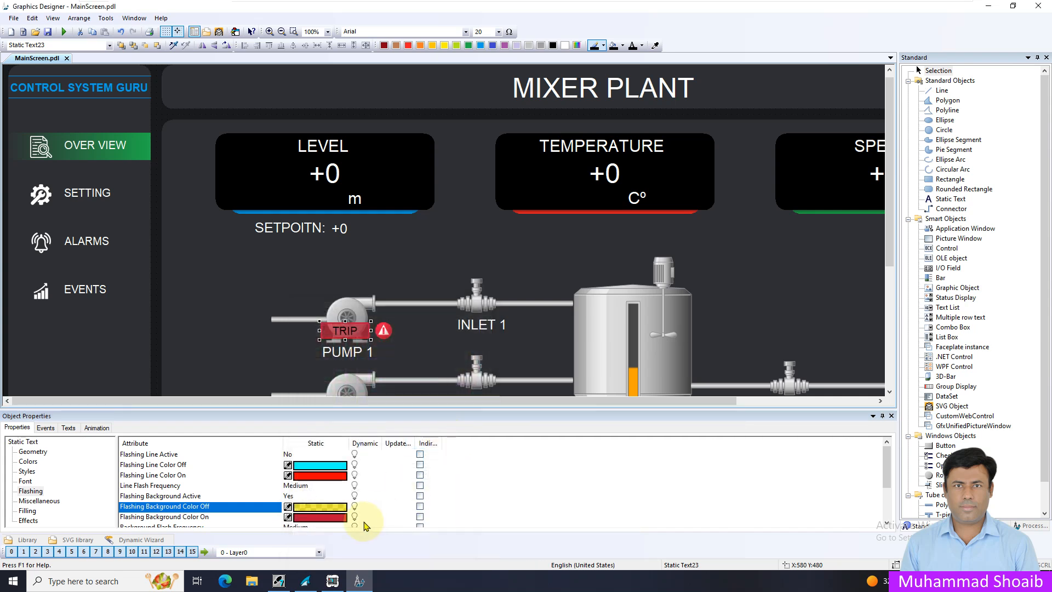
- Set the transparency of the TRIP text's Flashing Background Color On to 30 and save the picture
{"action": "left_click", "coordinate": [338, 518]}
{"action": "double_click", "coordinate": [338, 519]}
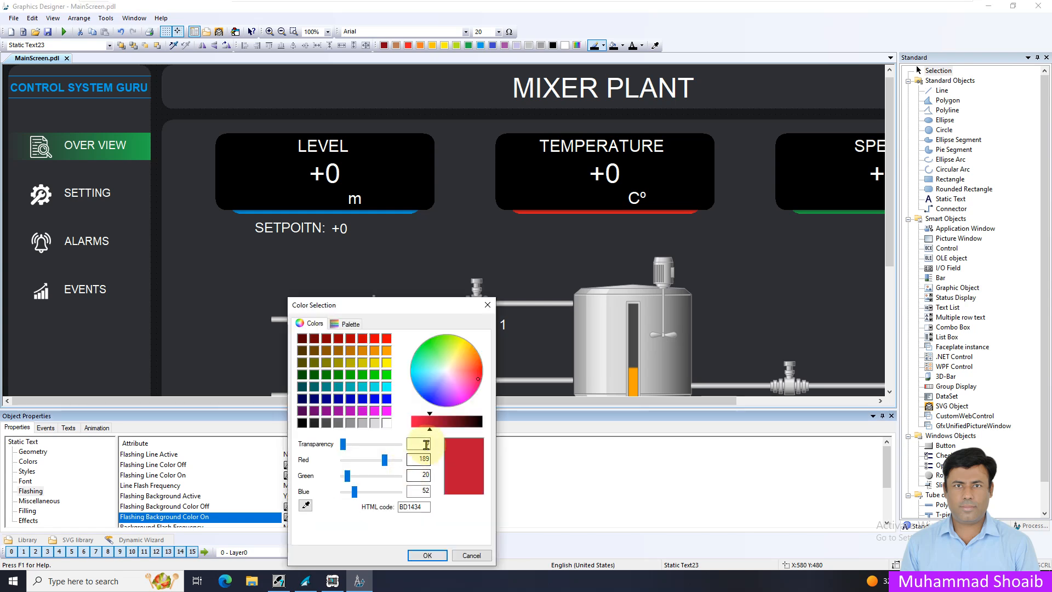
{"action": "left_click_drag", "start_coordinate": [419, 443], "coordinate": [448, 445]}
{"action": "type", "text": "30"}
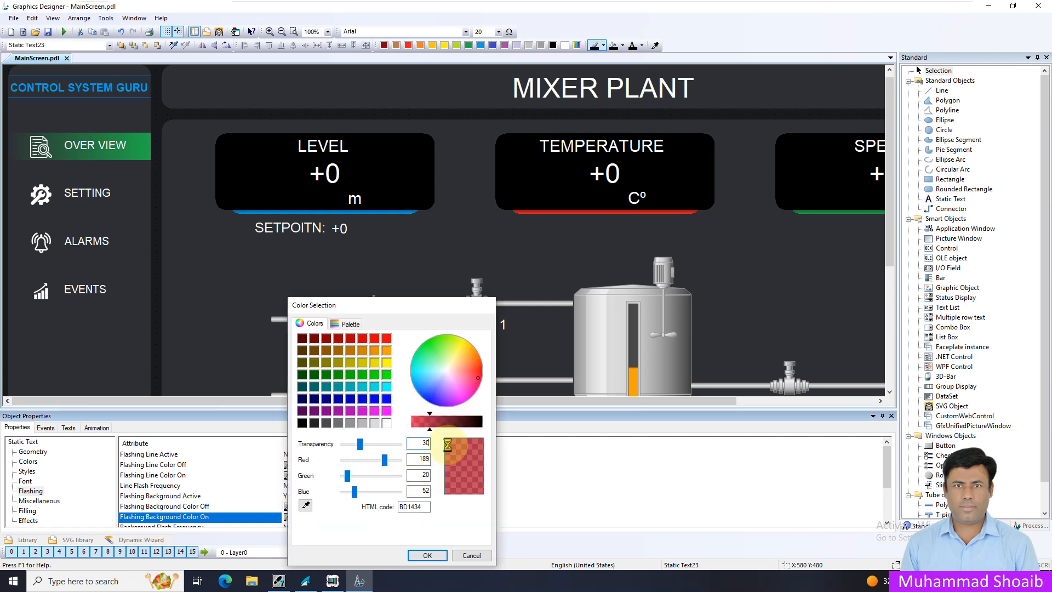
{"action": "key", "text": "Return"}
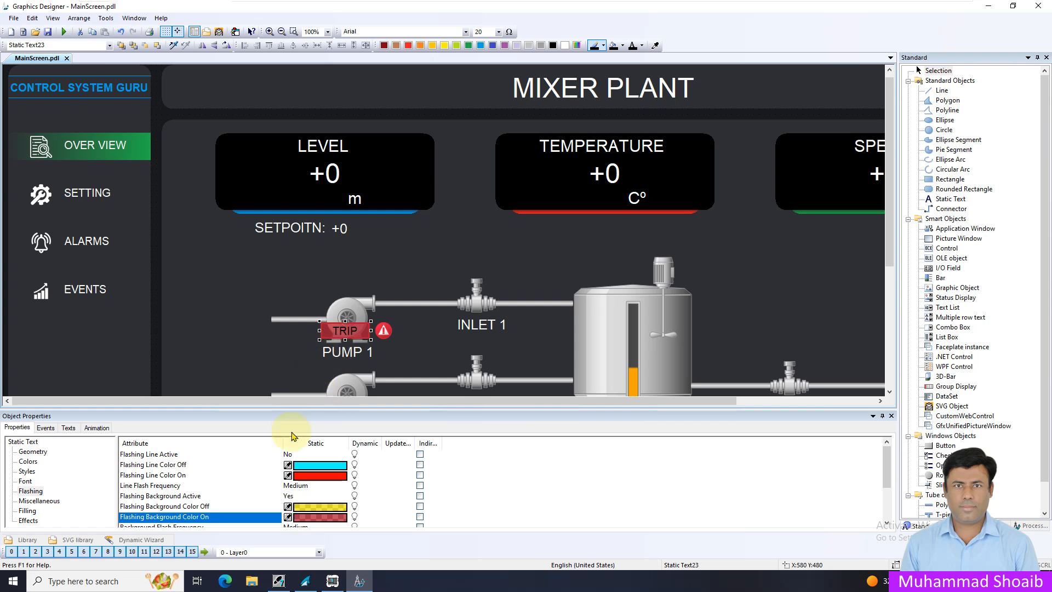
{"action": "left_click", "coordinate": [48, 32]}
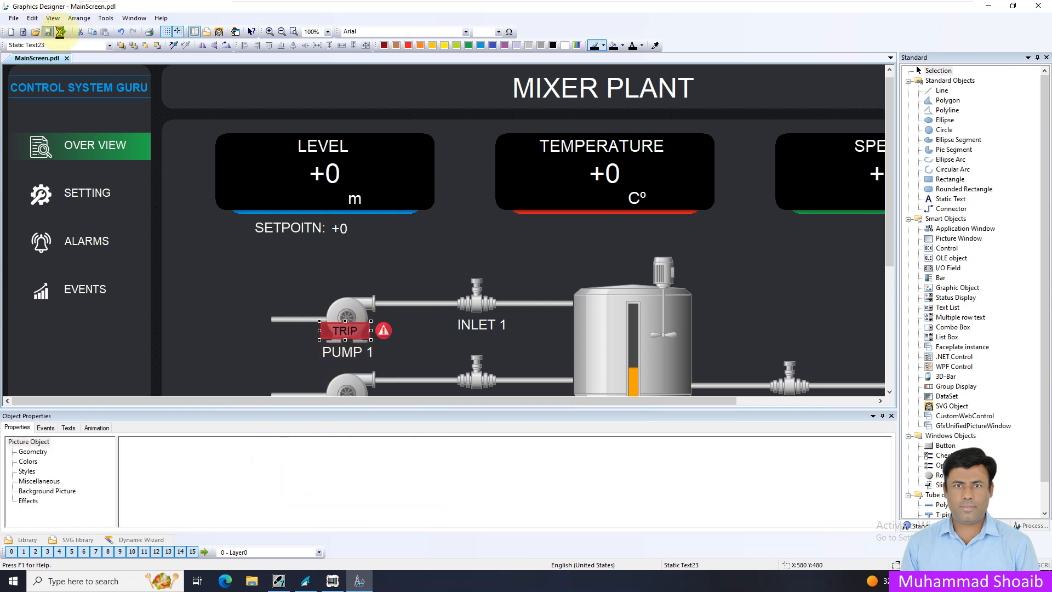
- Open a Dynamic Dialog for the TRIP text's Display property and use the tag Pump1_Trip as its expression
{"action": "left_click", "coordinate": [346, 329]}
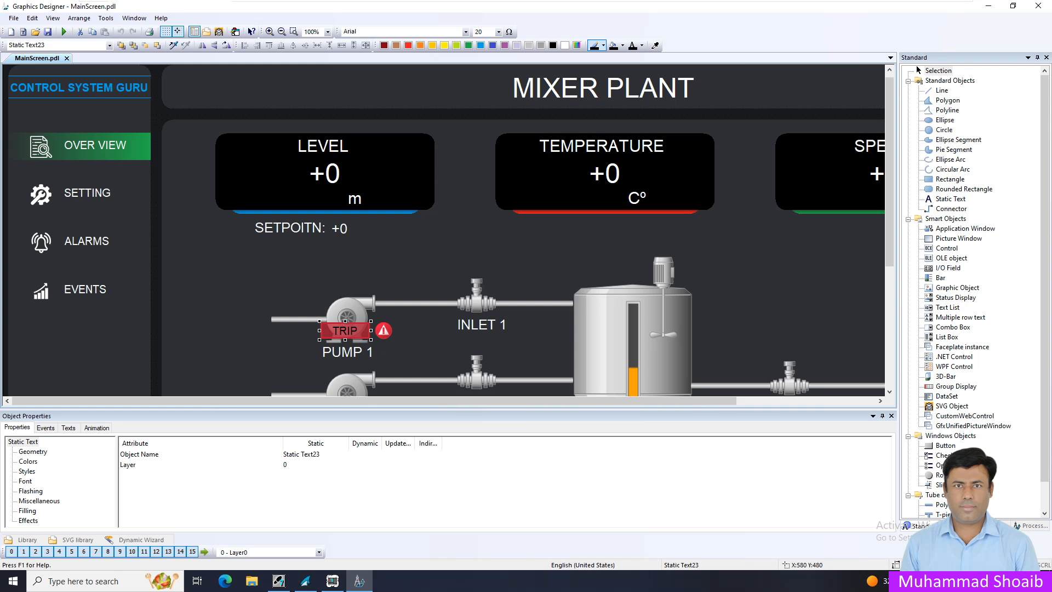
{"action": "left_click", "coordinate": [39, 500]}
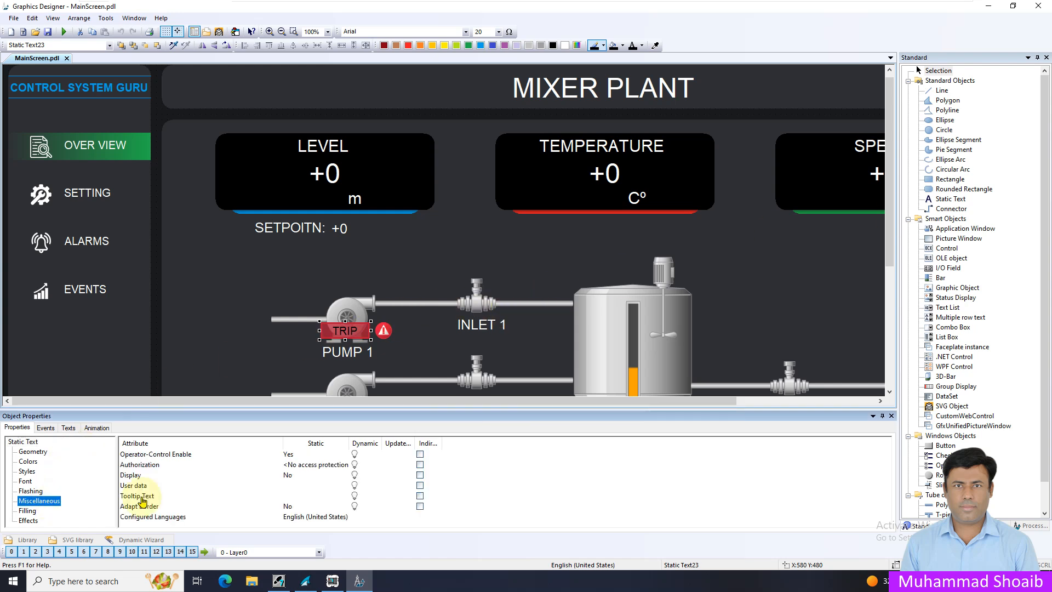
{"action": "left_click", "coordinate": [362, 476]}
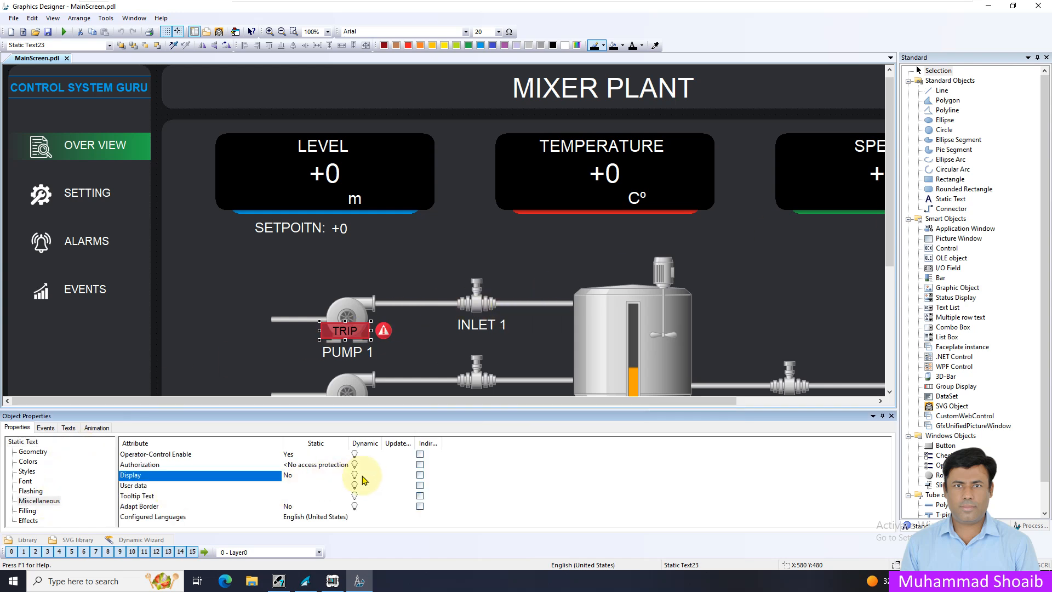
{"action": "right_click", "coordinate": [356, 475]}
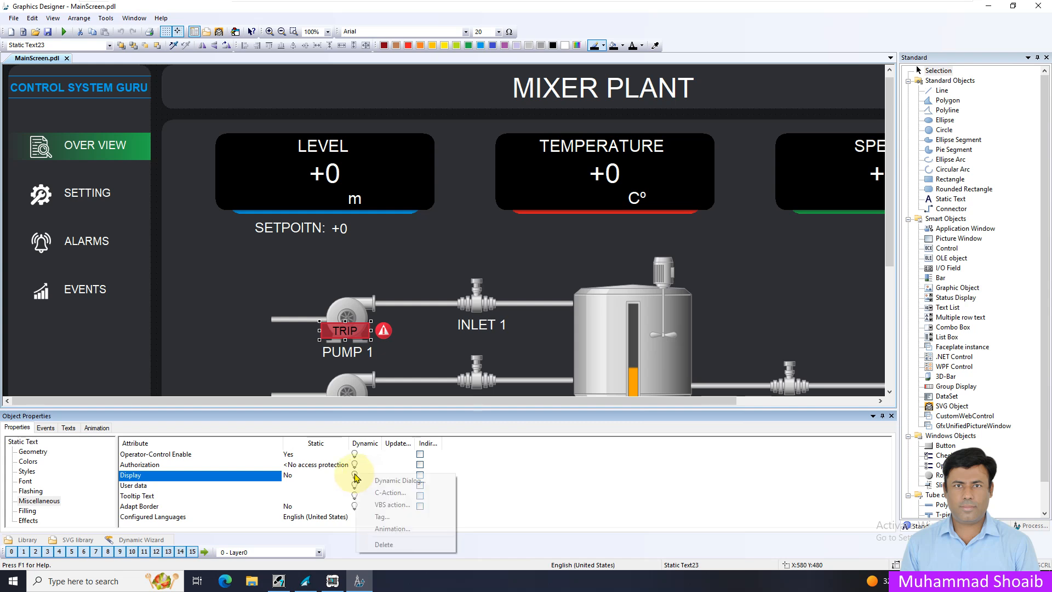
{"action": "left_click", "coordinate": [384, 481]}
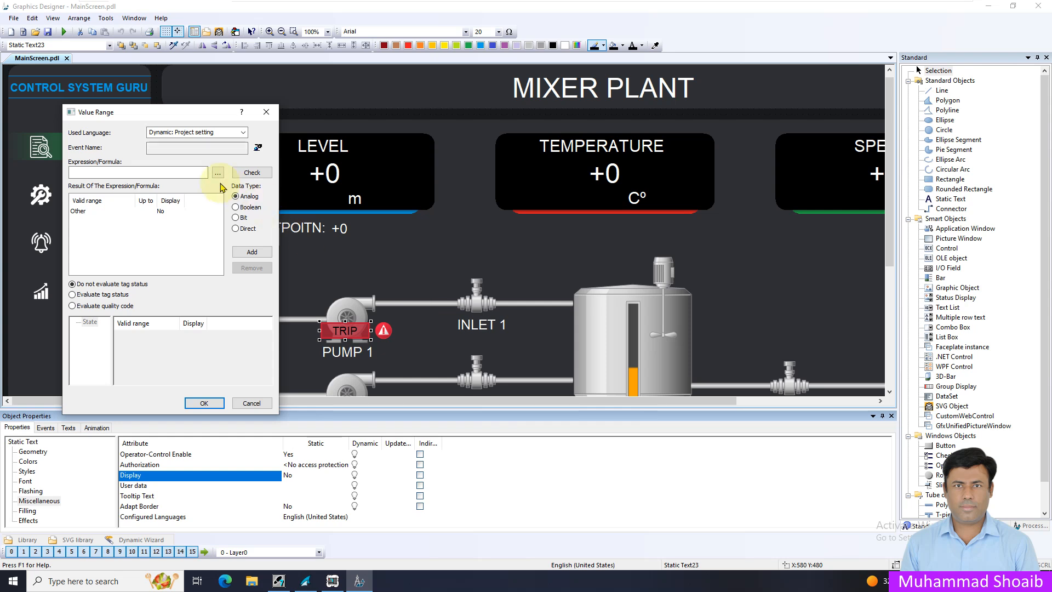
{"action": "left_click", "coordinate": [219, 172]}
{"action": "left_click", "coordinate": [232, 181]}
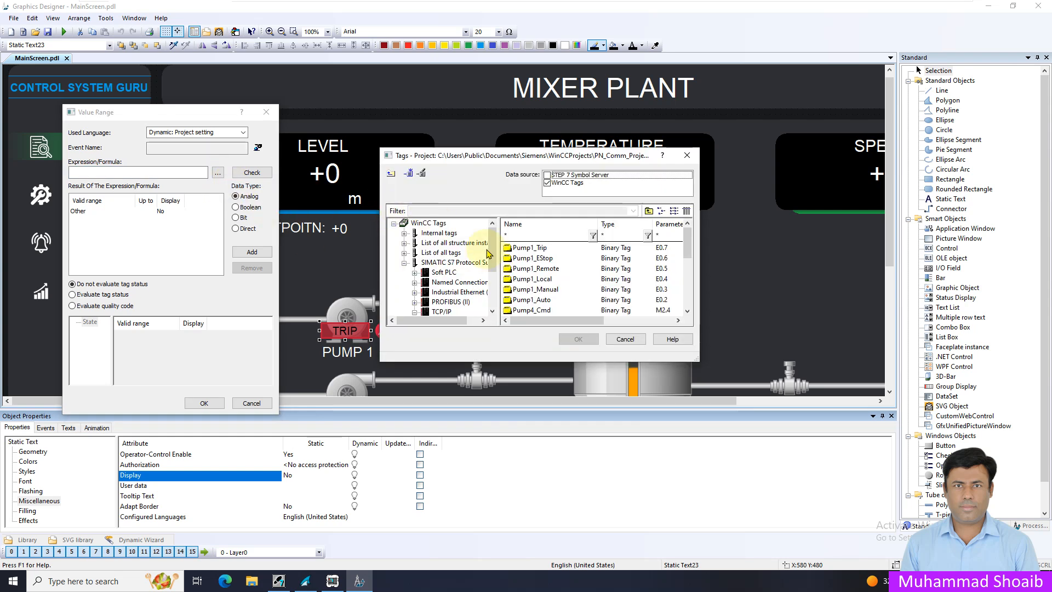
{"action": "left_click", "coordinate": [542, 248]}
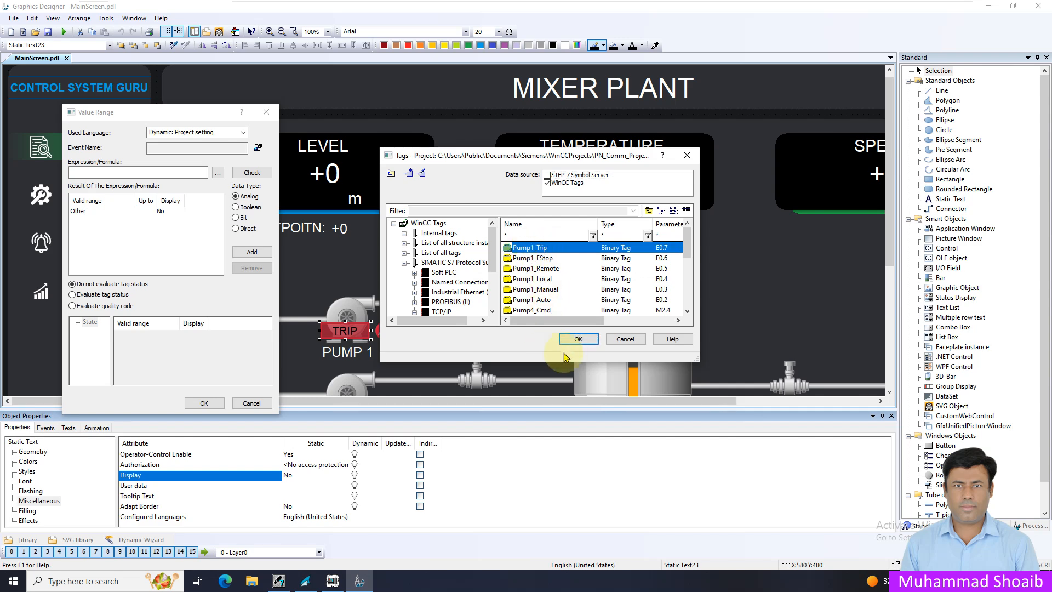
{"action": "left_click", "coordinate": [575, 339]}
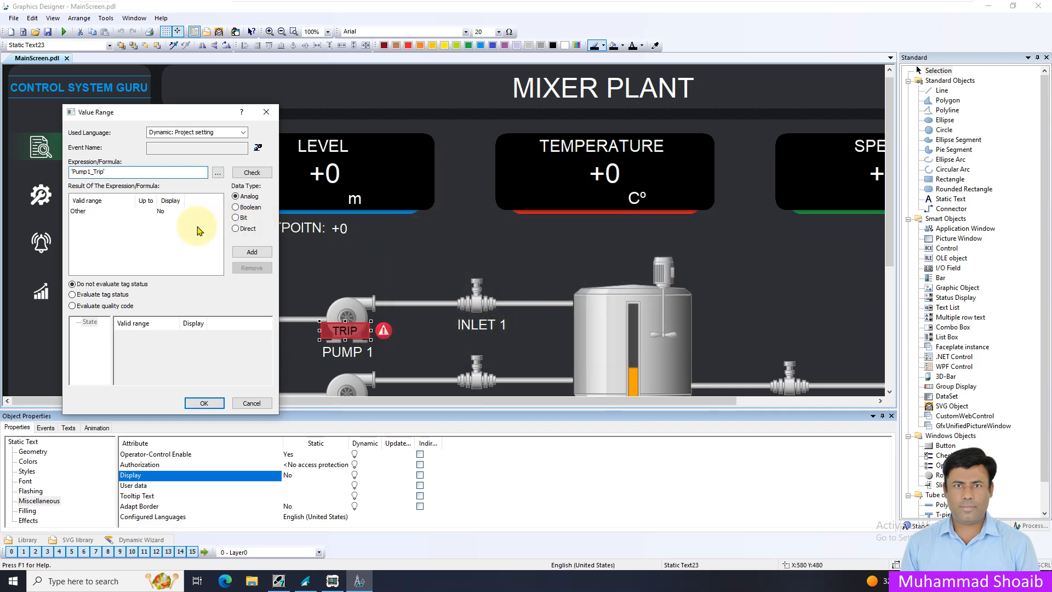
- Set the TRIP text's Display expression to Boolean, with Yes for TRUE and No for FALSE, and apply it
{"action": "left_click", "coordinate": [241, 208]}
{"action": "left_click", "coordinate": [138, 213]}
{"action": "double_click", "coordinate": [138, 213]}
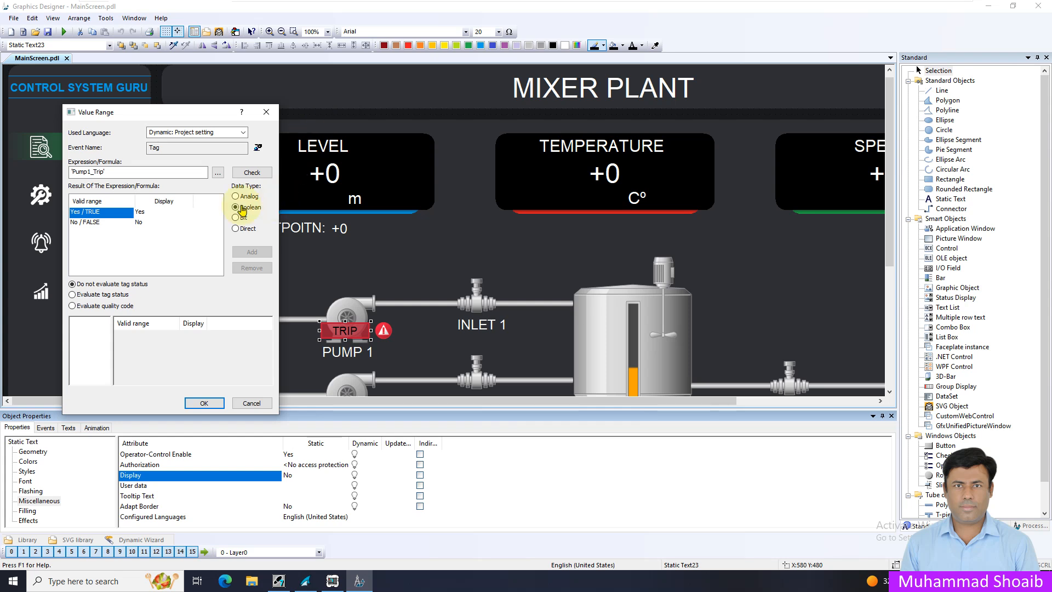
{"action": "left_click", "coordinate": [213, 403]}
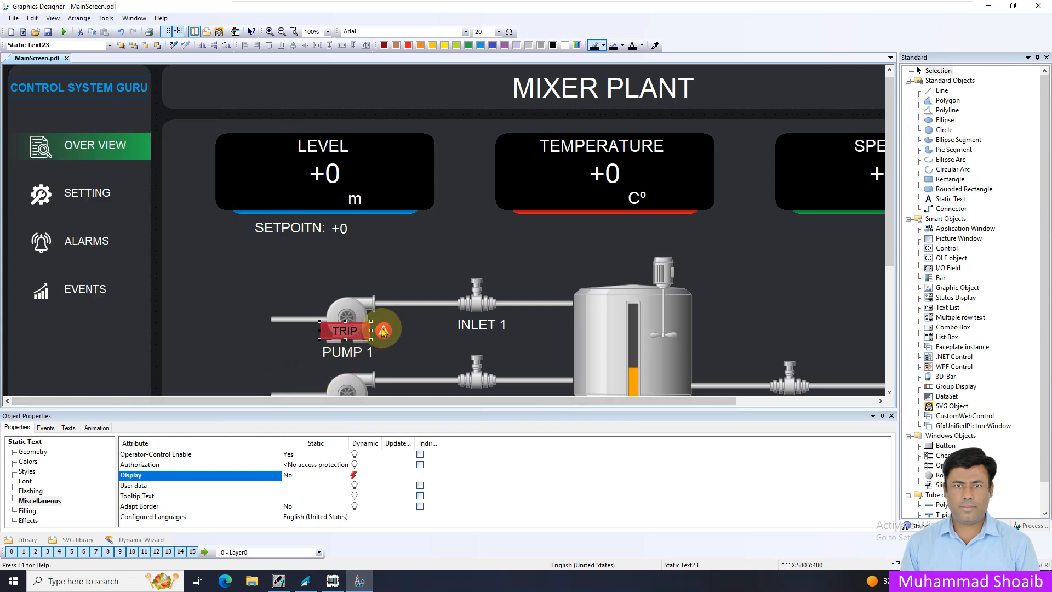
- Open a Dynamic Dialog for the danger symbol's Display property and use the tag Pump1_Trip as its expression
{"action": "left_click", "coordinate": [383, 330]}
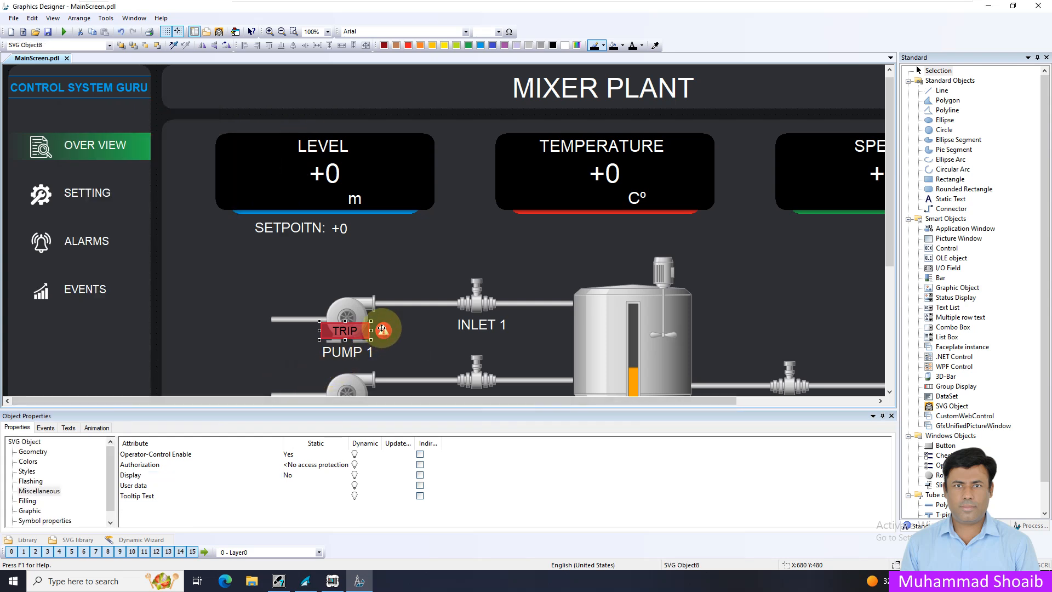
{"action": "left_click", "coordinate": [40, 491]}
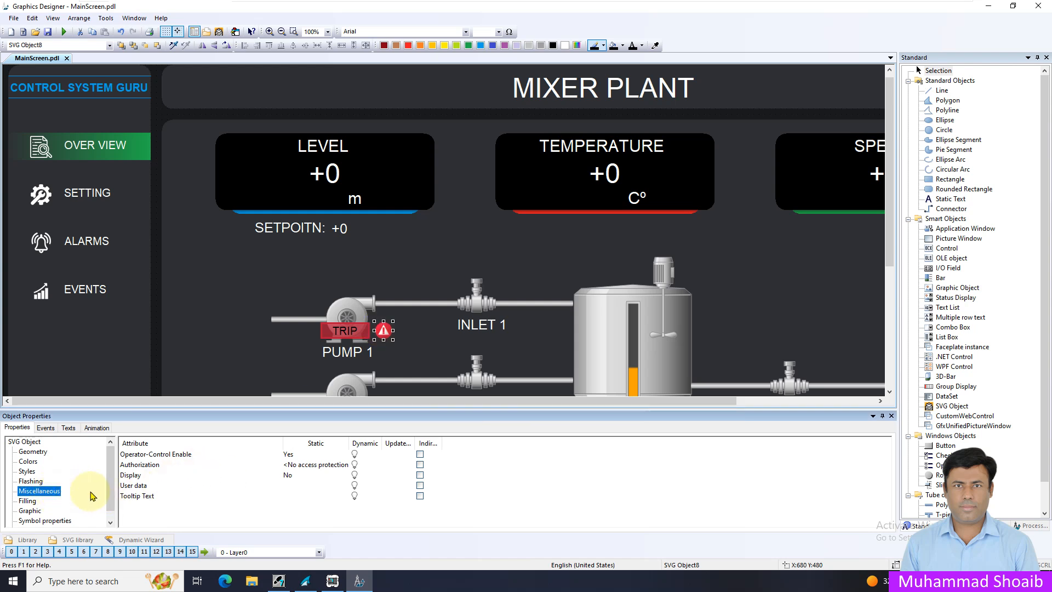
{"action": "left_click", "coordinate": [135, 475]}
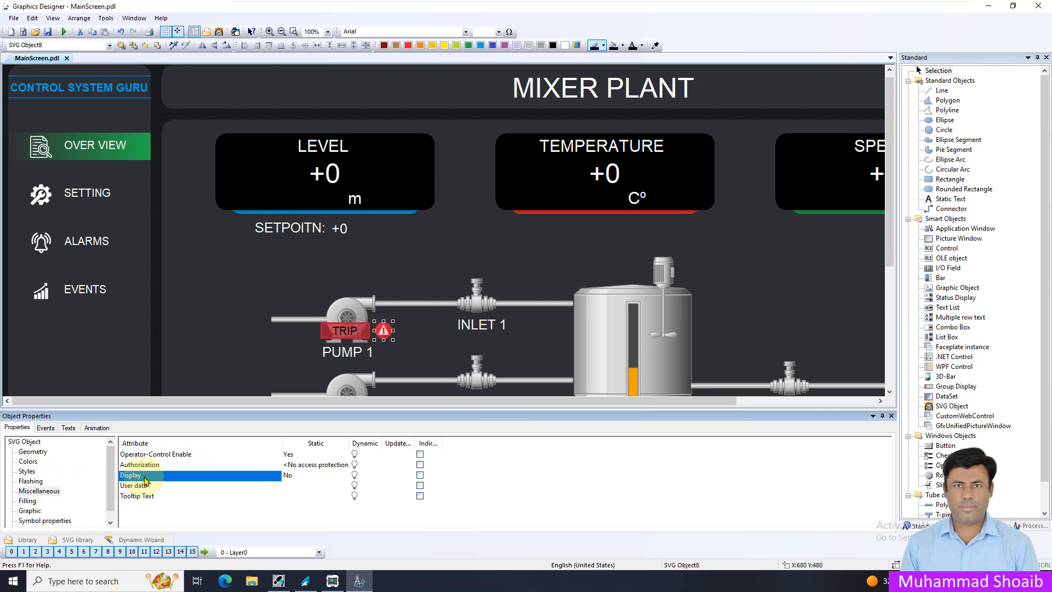
{"action": "right_click", "coordinate": [357, 475]}
{"action": "left_click", "coordinate": [373, 482]}
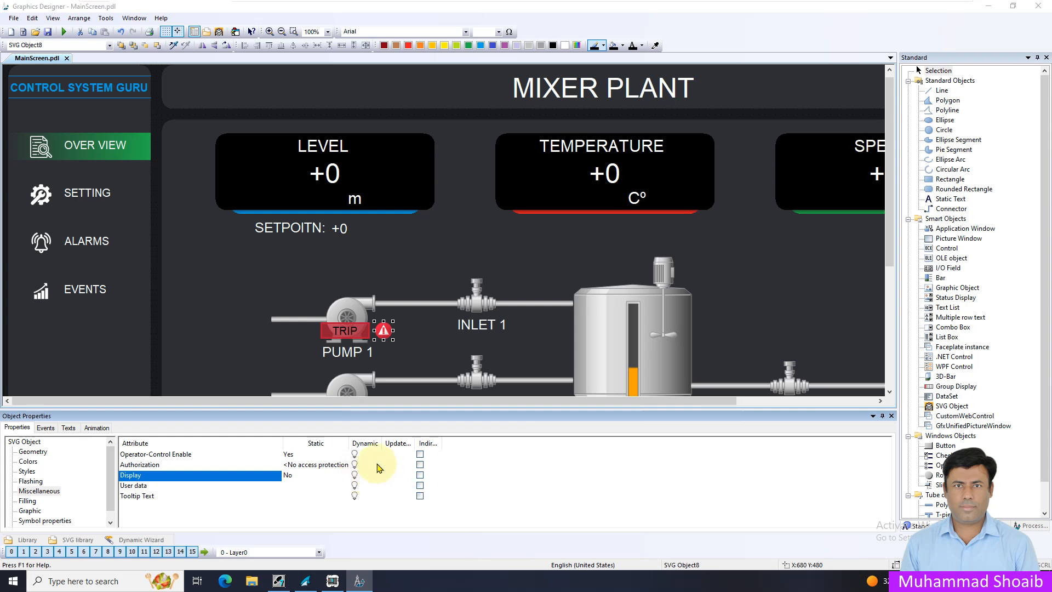
{"action": "left_click", "coordinate": [218, 174]}
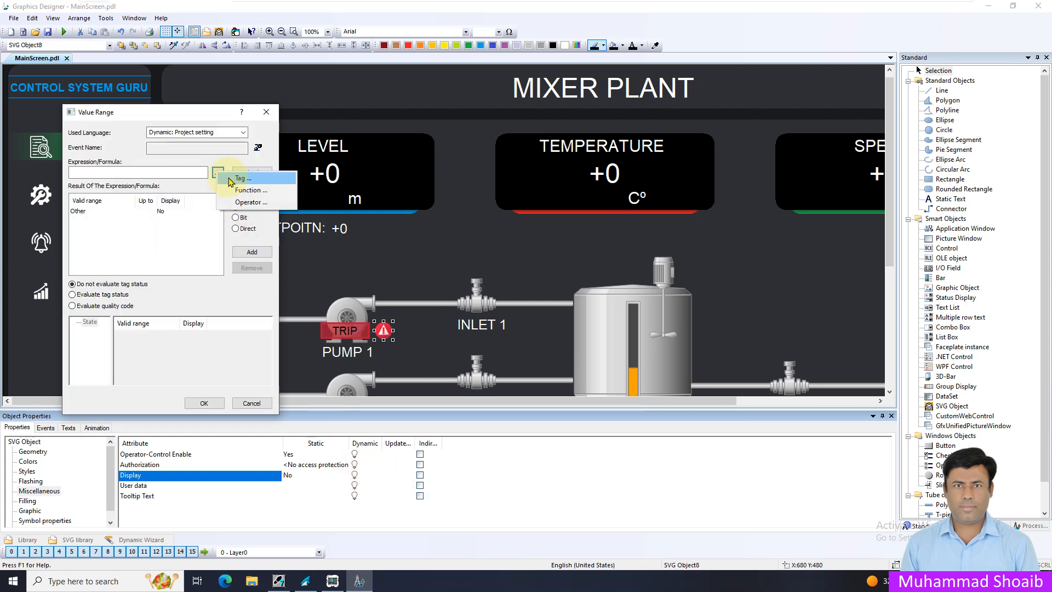
{"action": "left_click", "coordinate": [243, 178]}
{"action": "left_click", "coordinate": [529, 248]}
{"action": "left_click", "coordinate": [577, 339]}
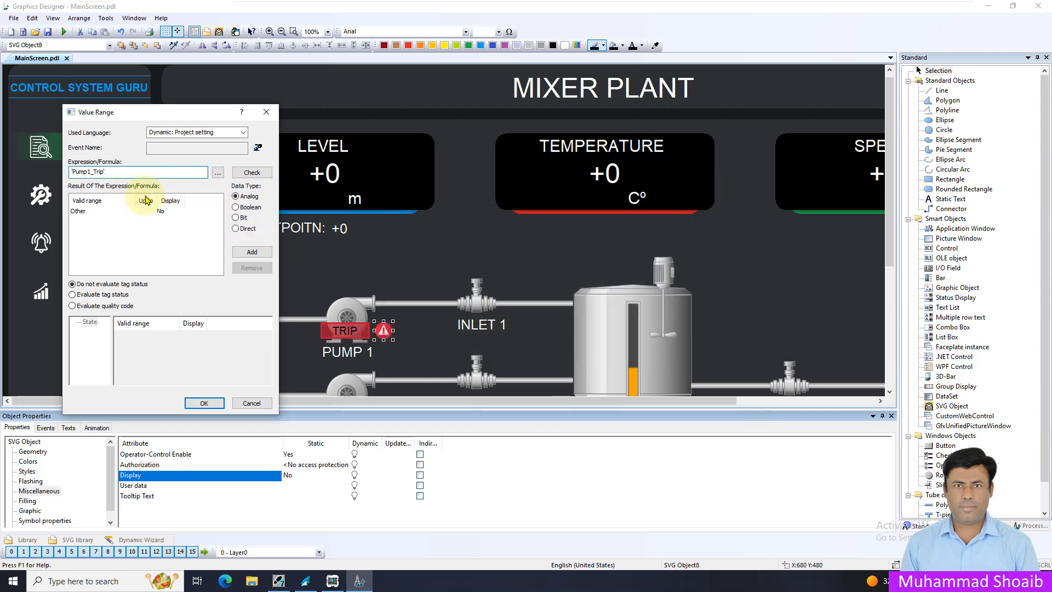
- Set the danger symbol's Display expression to Boolean, with Yes for TRUE and No for FALSE, and apply it
{"action": "left_click", "coordinate": [249, 208]}
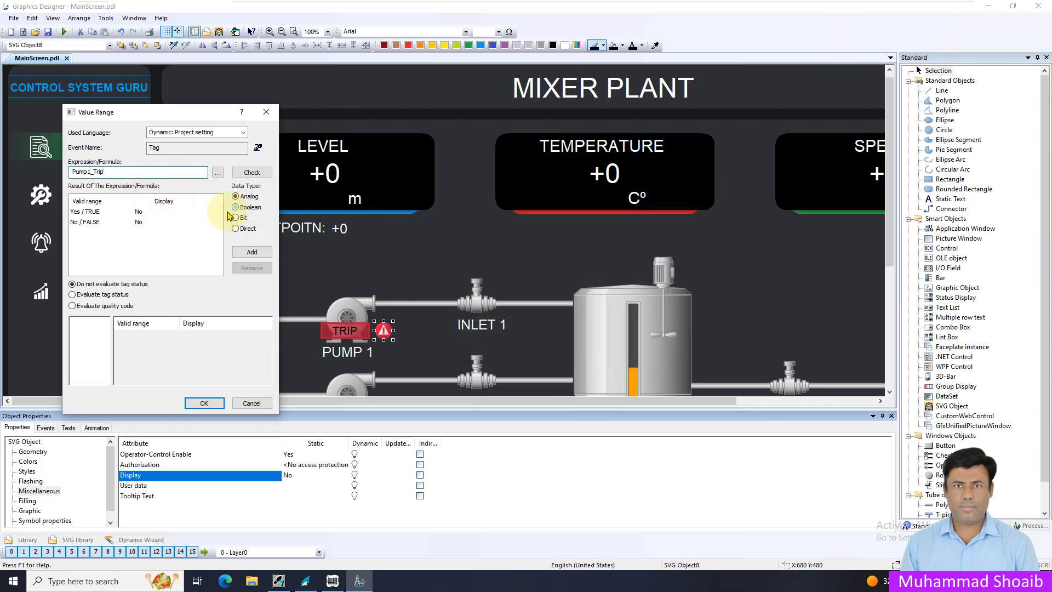
{"action": "double_click", "coordinate": [144, 212]}
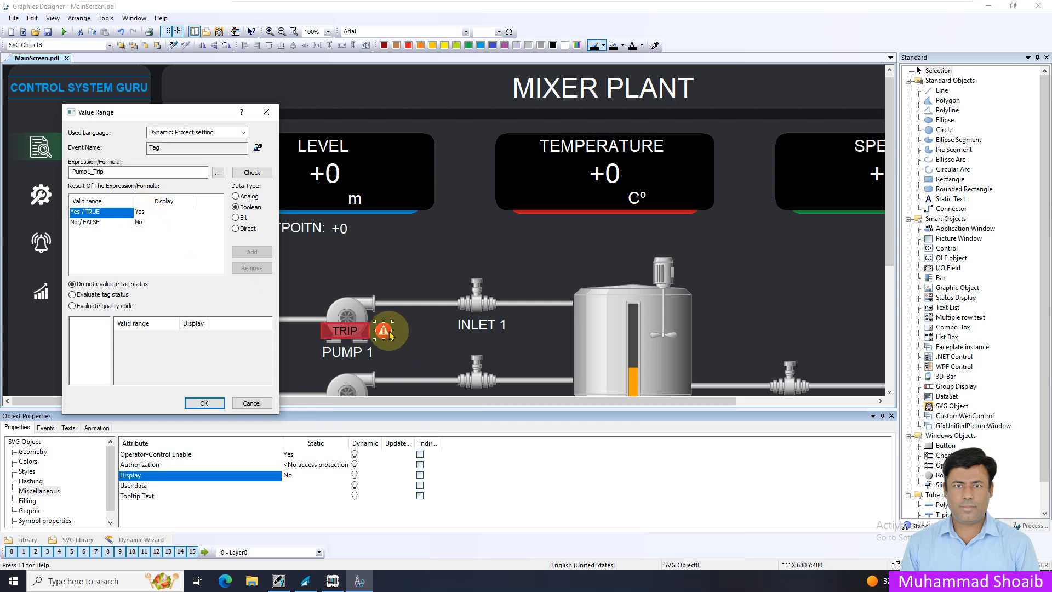
{"action": "left_click", "coordinate": [203, 404]}
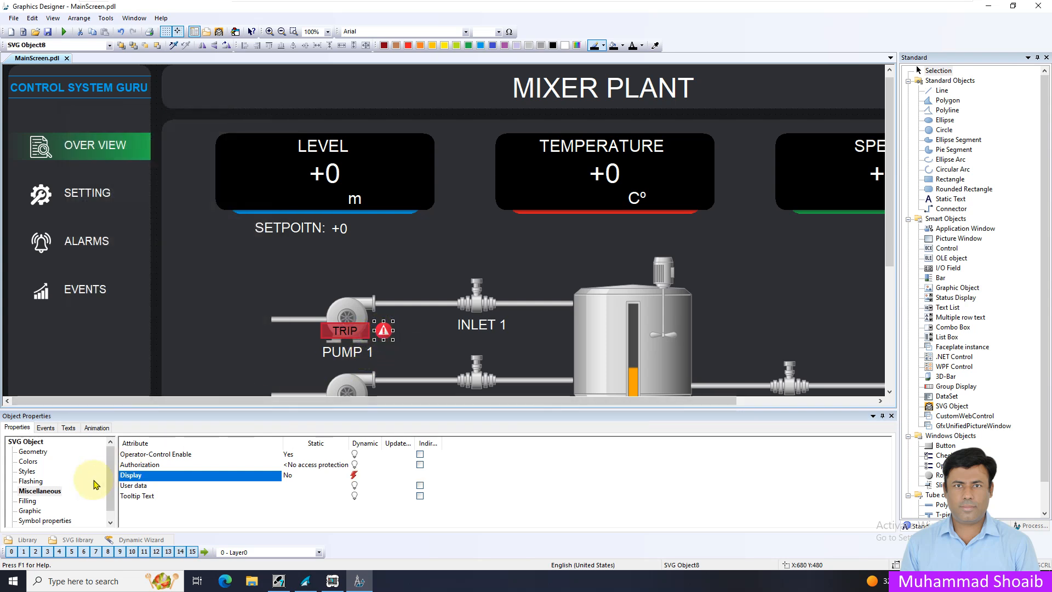
{"action": "left_click", "coordinate": [31, 481]}
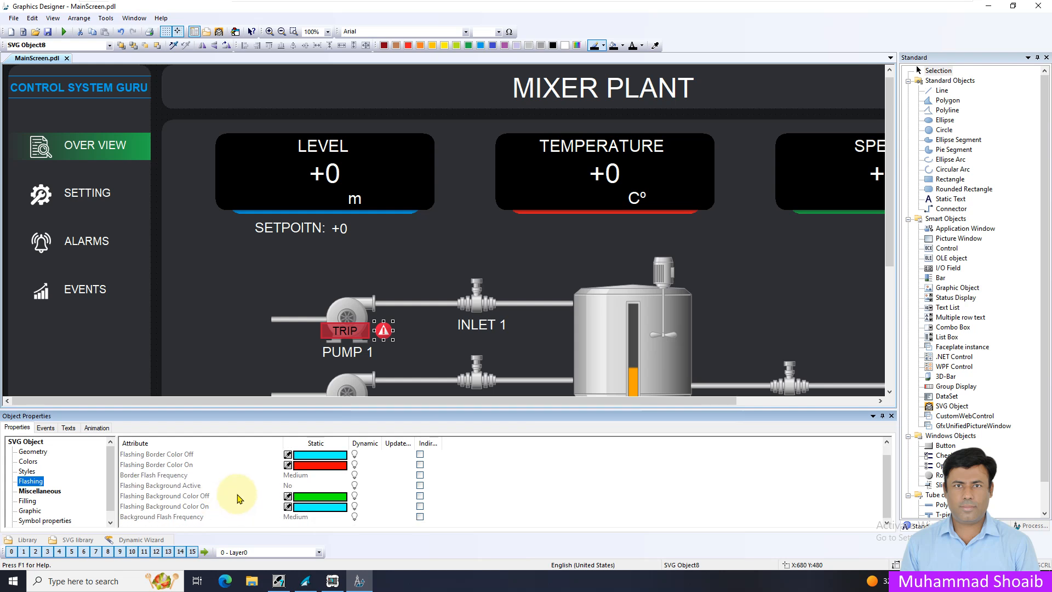
{"action": "left_click", "coordinate": [44, 491]}
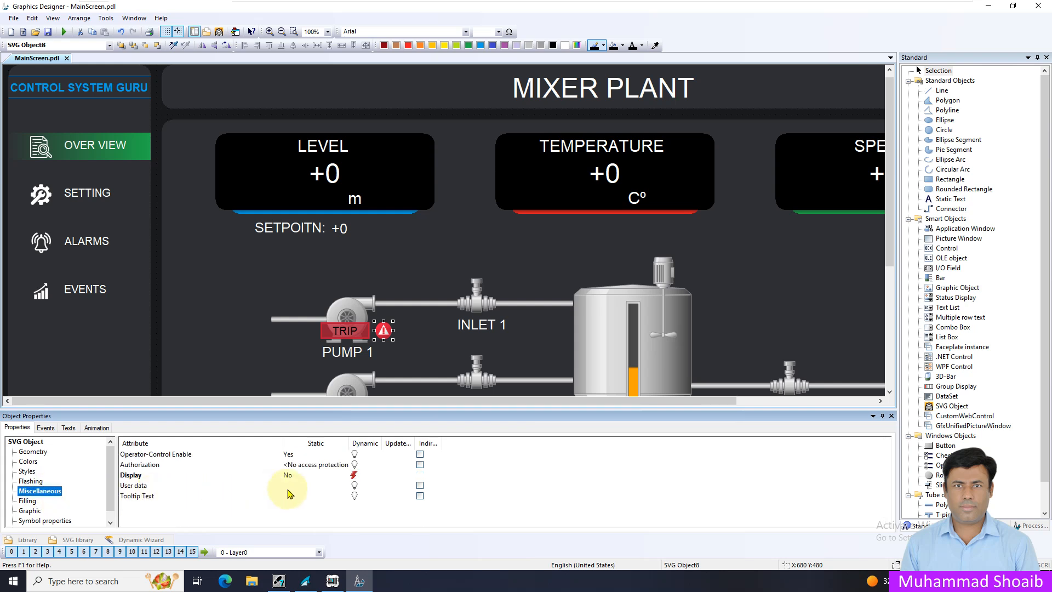
- Choose Medium as the Background Flash Frequency of the TRIP text over Pump 1
{"action": "left_click", "coordinate": [351, 329]}
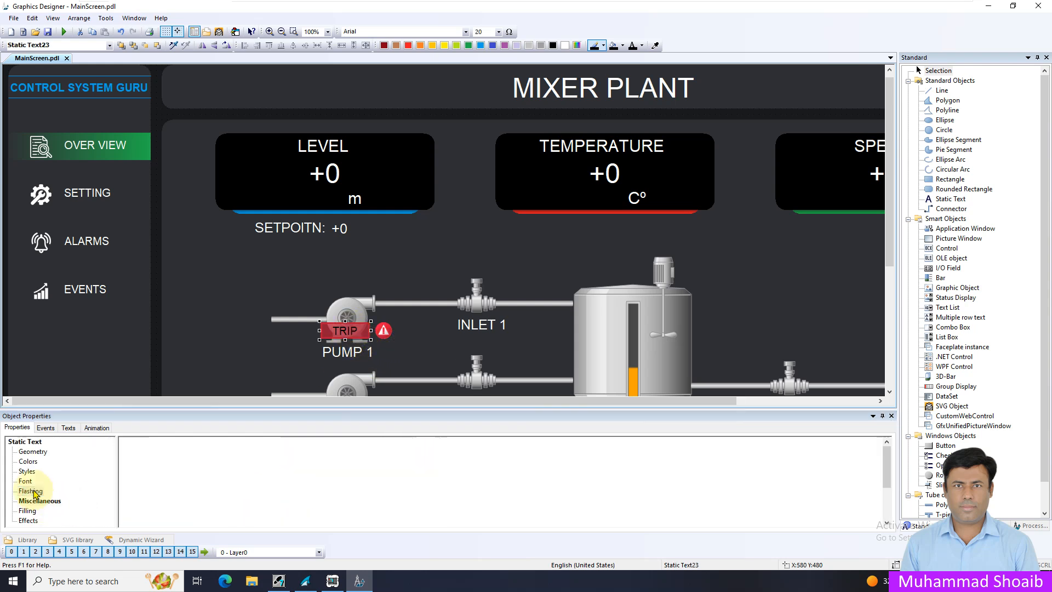
{"action": "scroll", "coordinate": [296, 493], "scroll_direction": "down", "scroll_amount": 1}
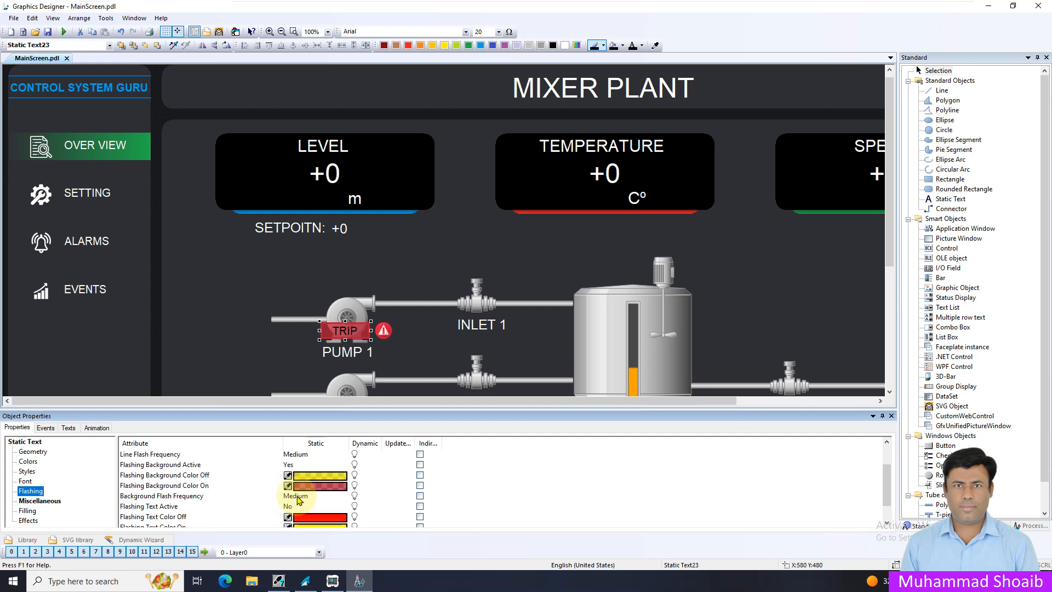
{"action": "left_click", "coordinate": [323, 496]}
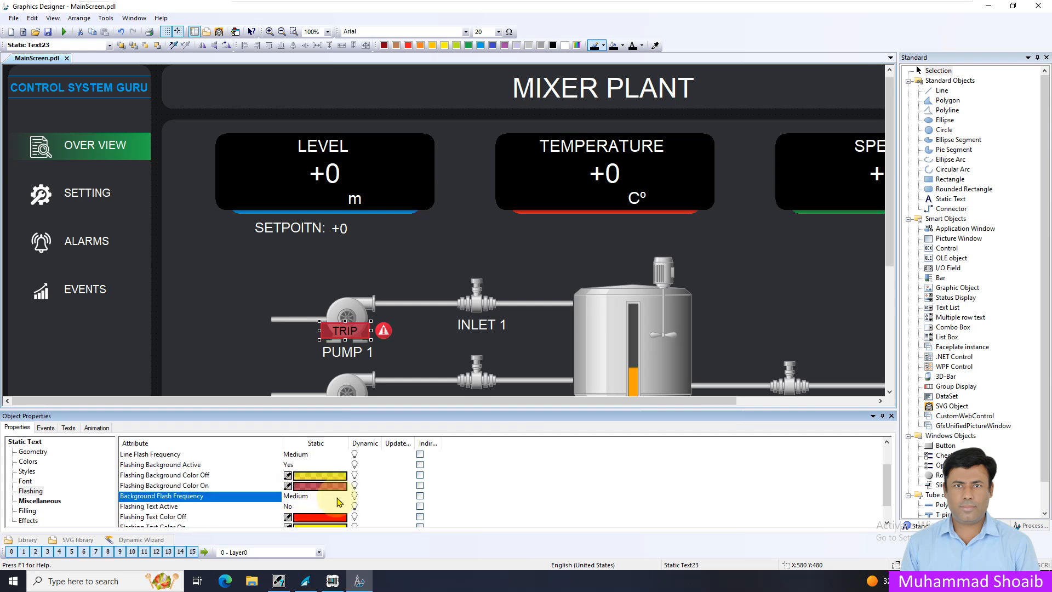
{"action": "double_click", "coordinate": [313, 499]}
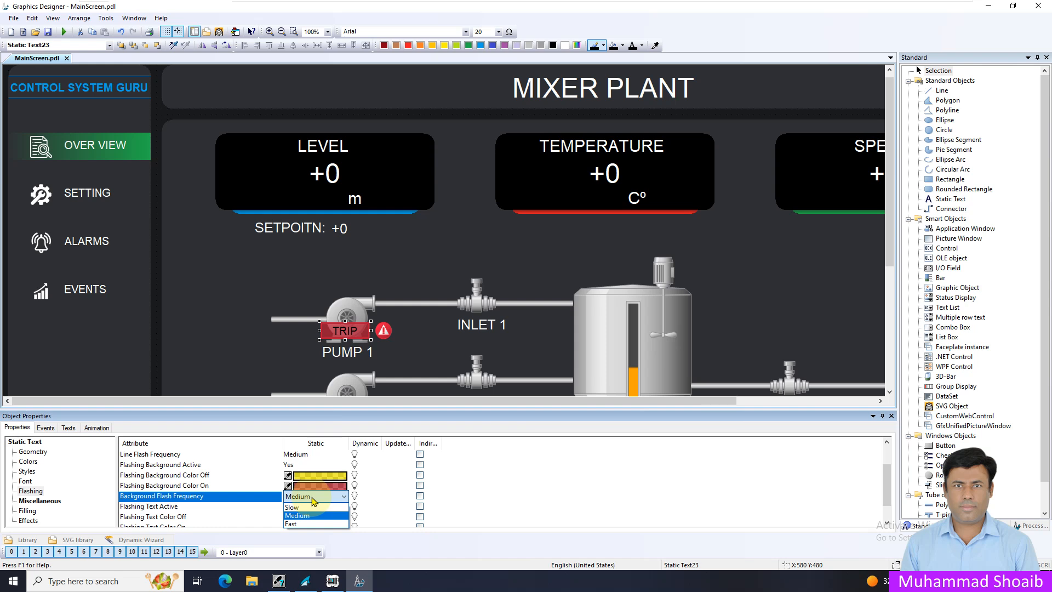
{"action": "left_click", "coordinate": [305, 515]}
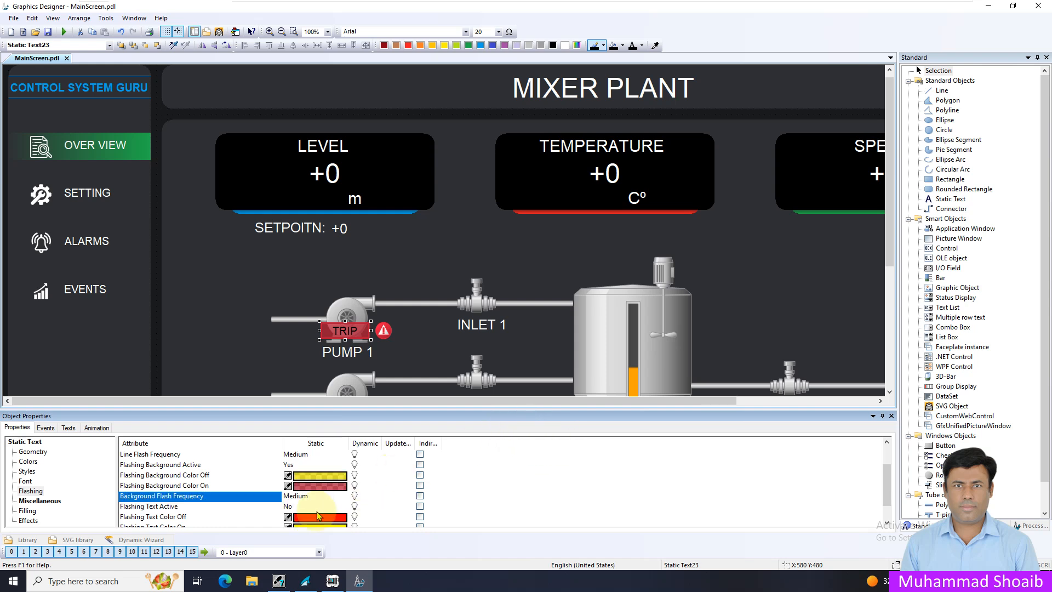
- Save the MainScreen picture and start WinCC Runtime to test the Pump 1 trip indicator
{"action": "left_click", "coordinate": [48, 32]}
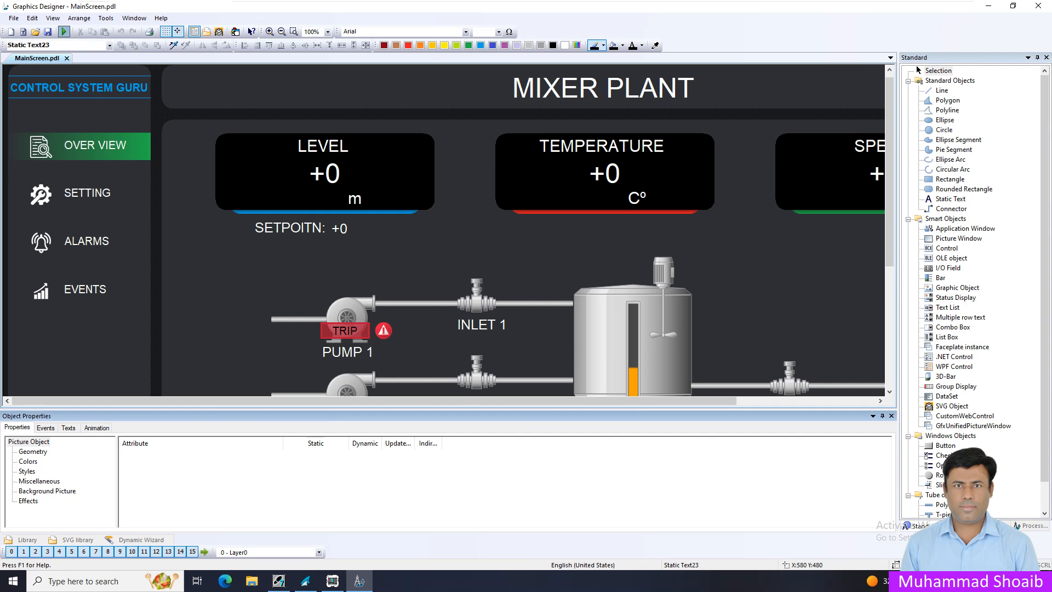
{"action": "left_click", "coordinate": [64, 31]}
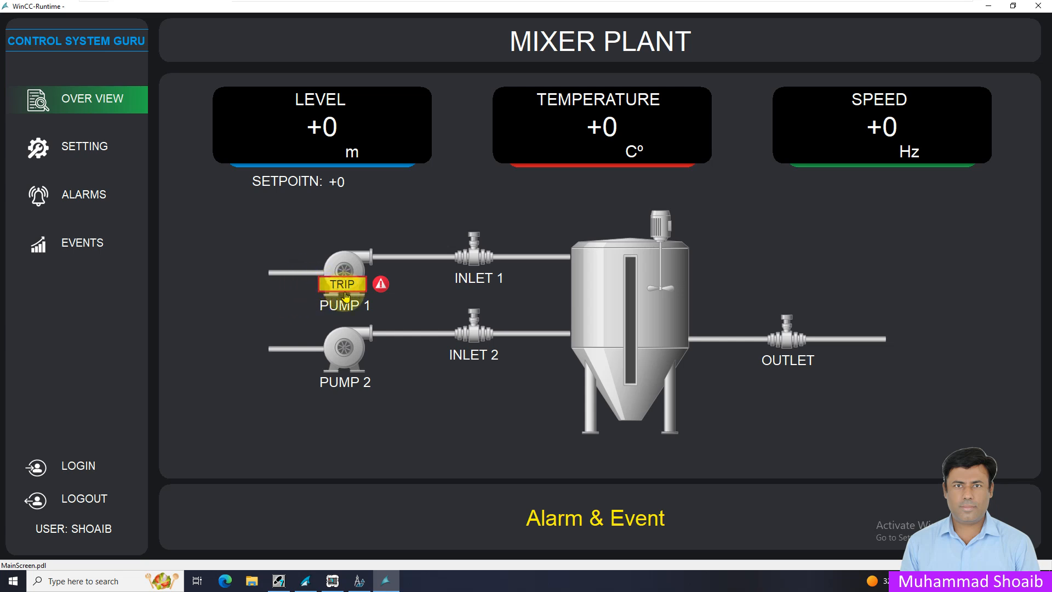
- Toggle bit 7 of IB 0 in S7-PLCSIM to test the flashing Pump 1 trip indicator in Runtime
{"action": "left_click", "coordinate": [332, 581]}
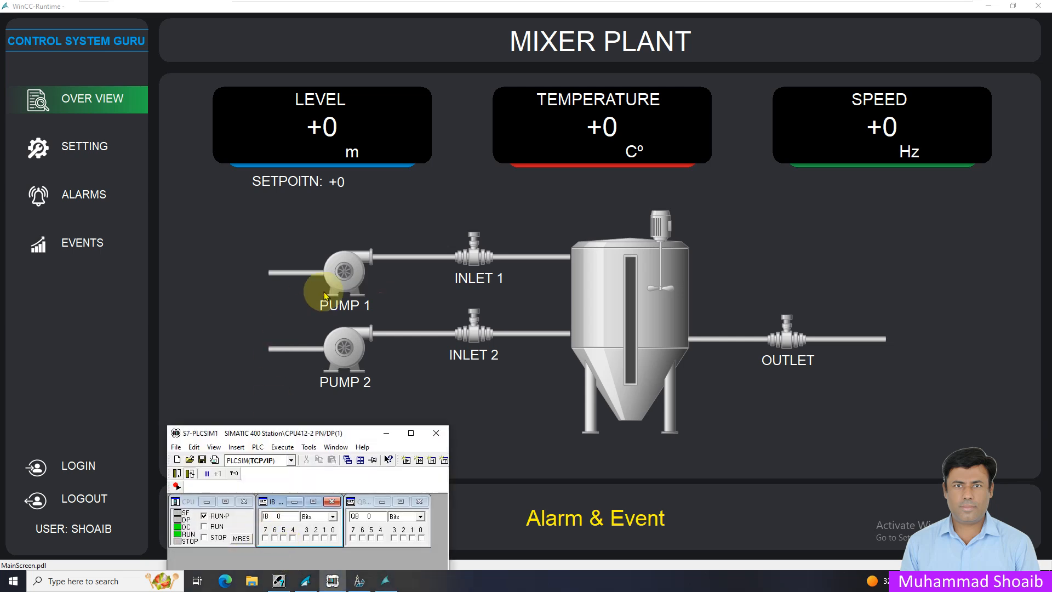
{"action": "left_click", "coordinate": [266, 538]}
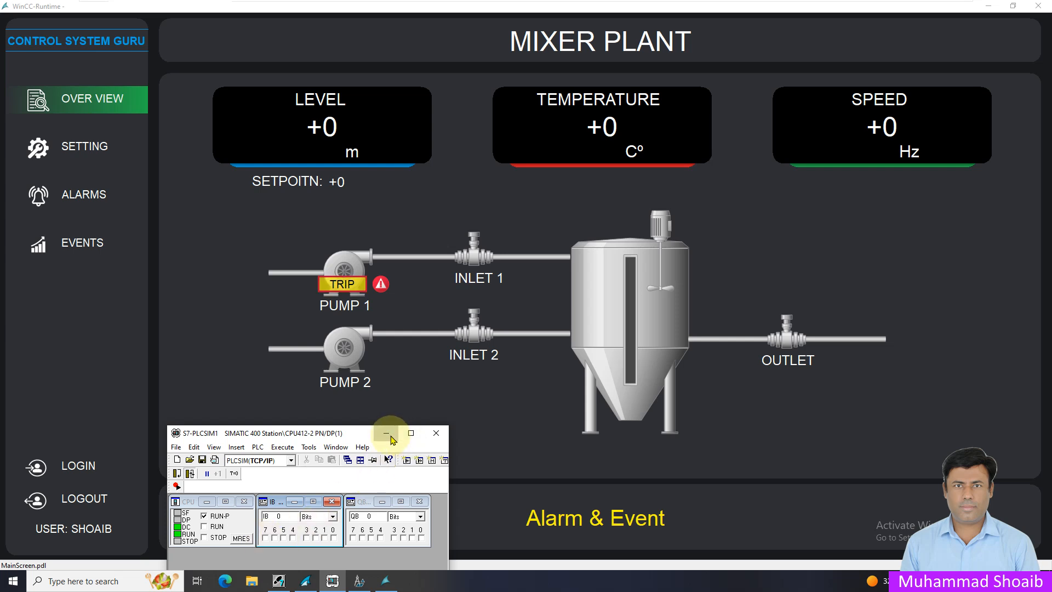
{"action": "left_click", "coordinate": [389, 433]}
- In Graphics Designer, set the transparency of the Pump 1 TRIP text's Flashing Background Color Off to 100
{"action": "left_click", "coordinate": [359, 580]}
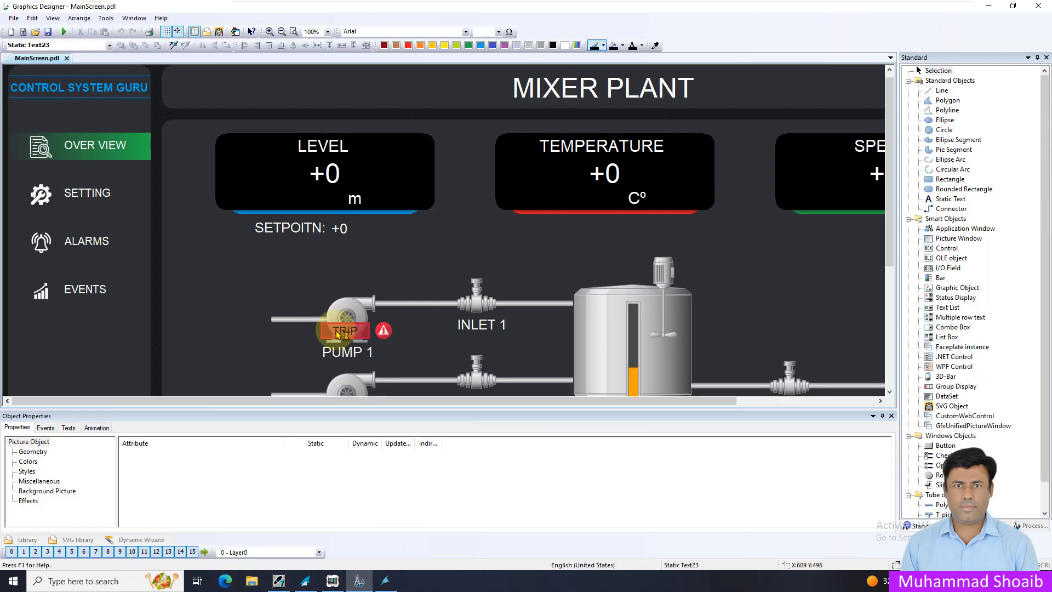
{"action": "left_click", "coordinate": [348, 330]}
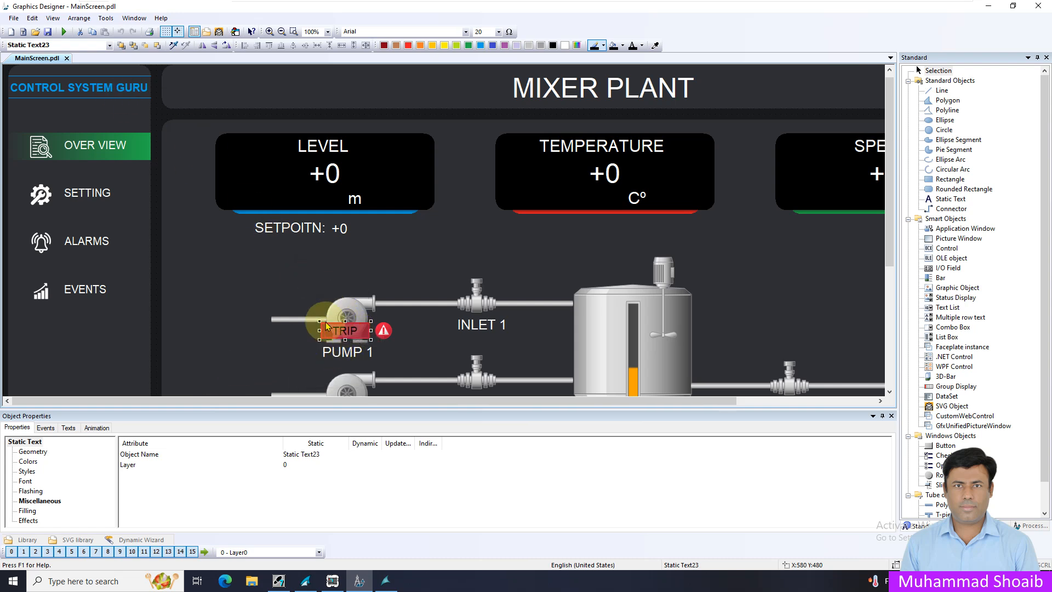
{"action": "left_click", "coordinate": [45, 501]}
{"action": "left_click", "coordinate": [31, 491]}
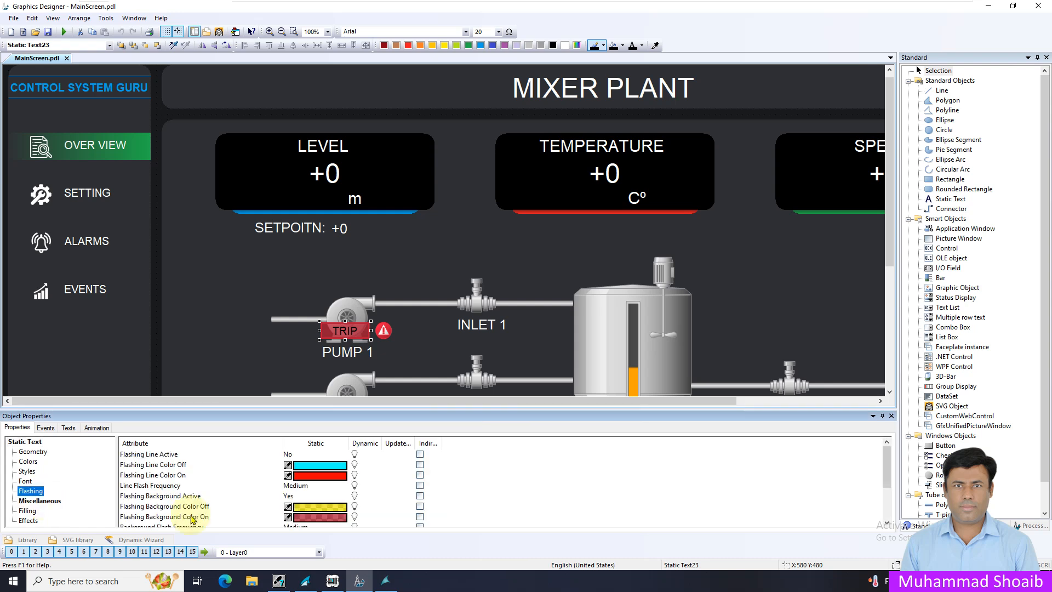
{"action": "double_click", "coordinate": [317, 513]}
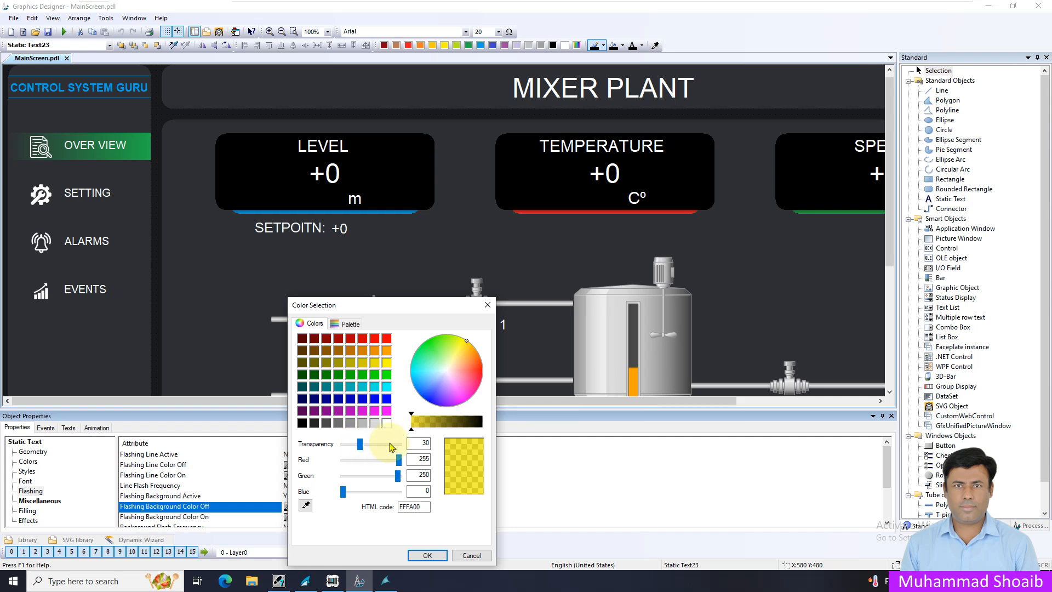
{"action": "left_click_drag", "start_coordinate": [360, 445], "coordinate": [401, 443]}
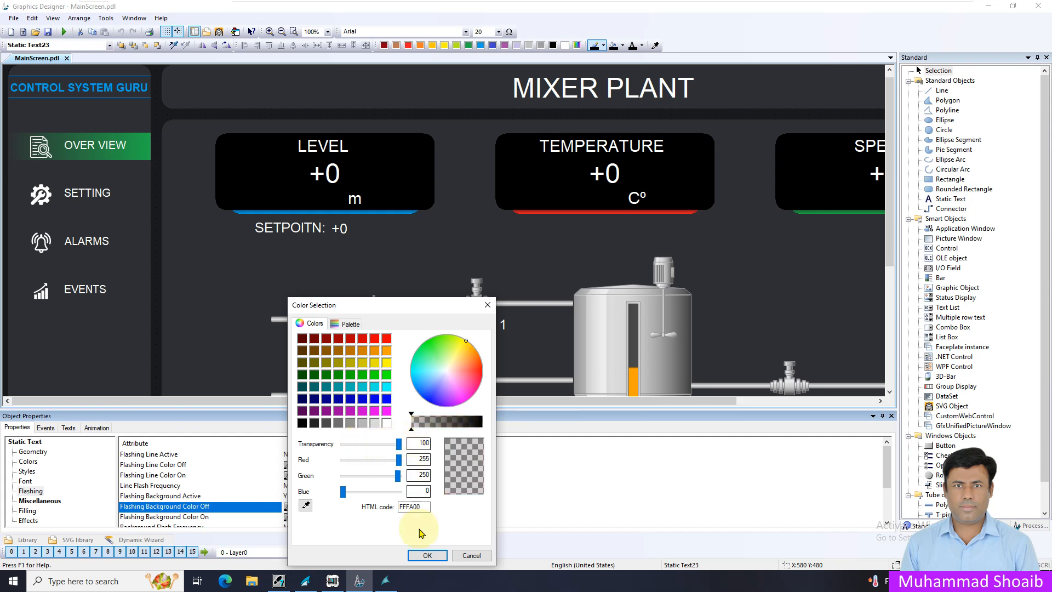
{"action": "left_click", "coordinate": [427, 556]}
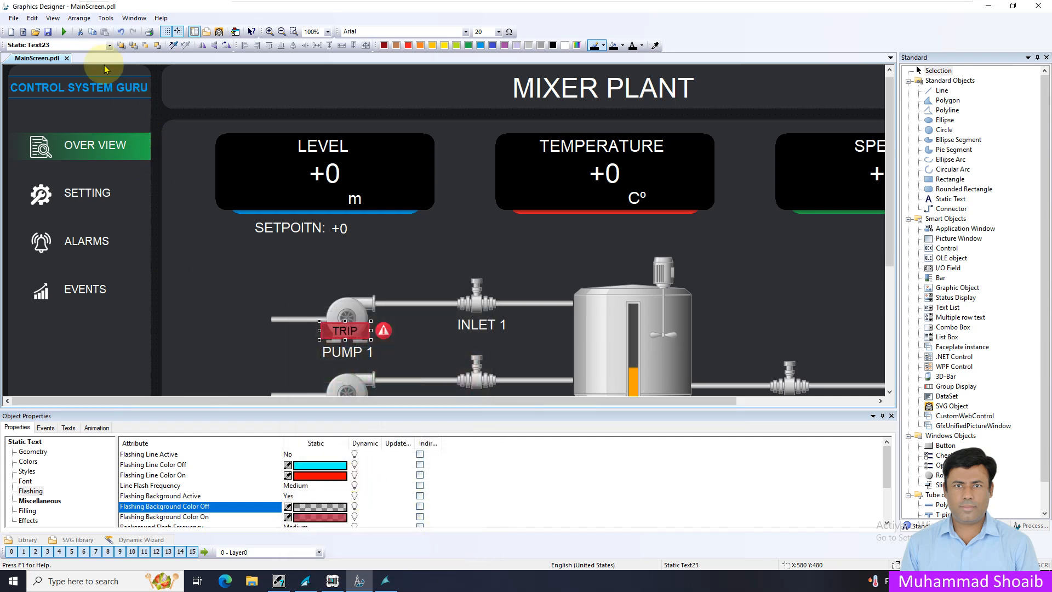
- Save MainScreen, run it in WinCC Runtime and use bit 7 of IB 0 in S7-PLCSIM to test the transparent flashing background
{"action": "left_click", "coordinate": [48, 31]}
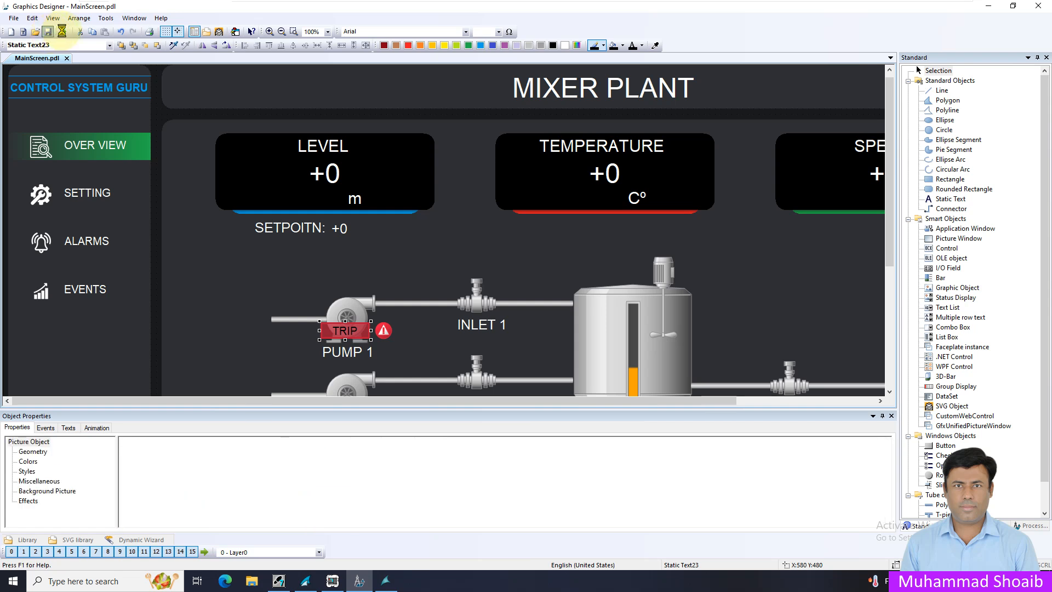
{"action": "left_click", "coordinate": [62, 31]}
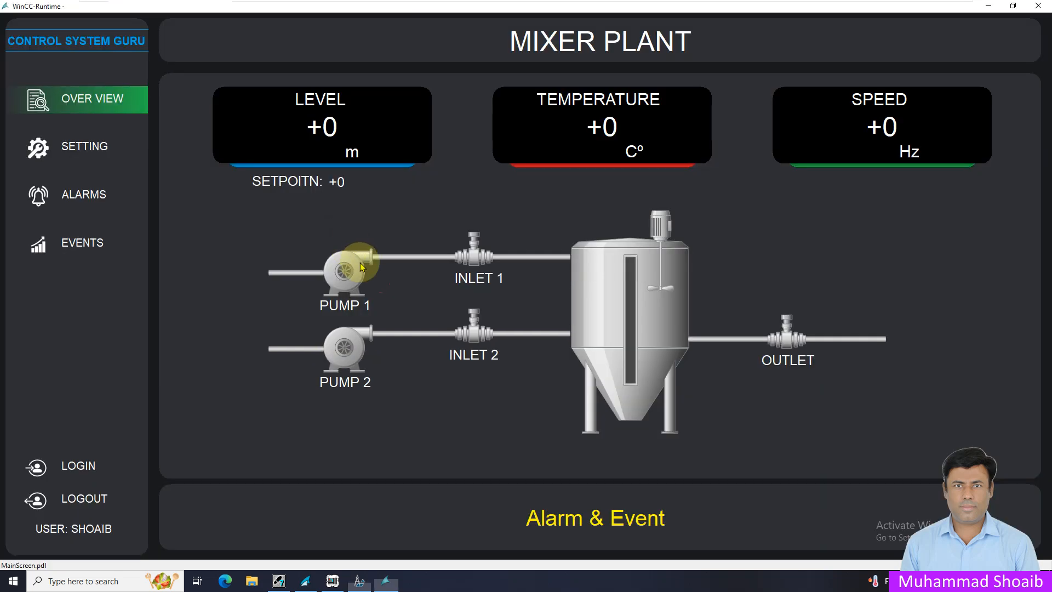
{"action": "left_click", "coordinate": [333, 580]}
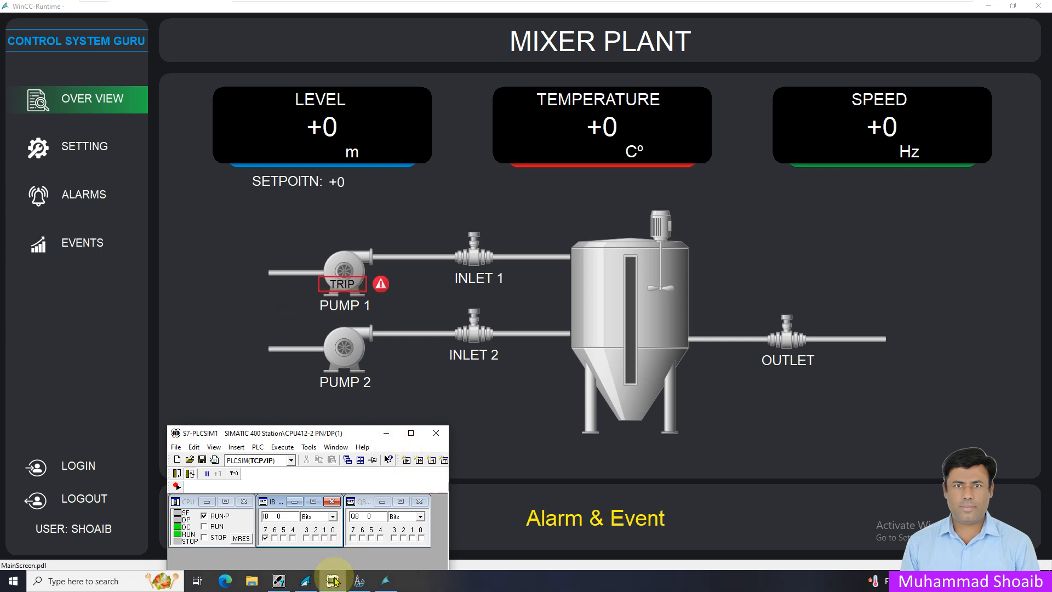
- In Graphics Designer, set the TRIP text's Flashing Background Active to No and Flashing Line Active to Yes
{"action": "left_click", "coordinate": [360, 582]}
{"action": "left_click", "coordinate": [351, 331]}
{"action": "left_click", "coordinate": [31, 490]}
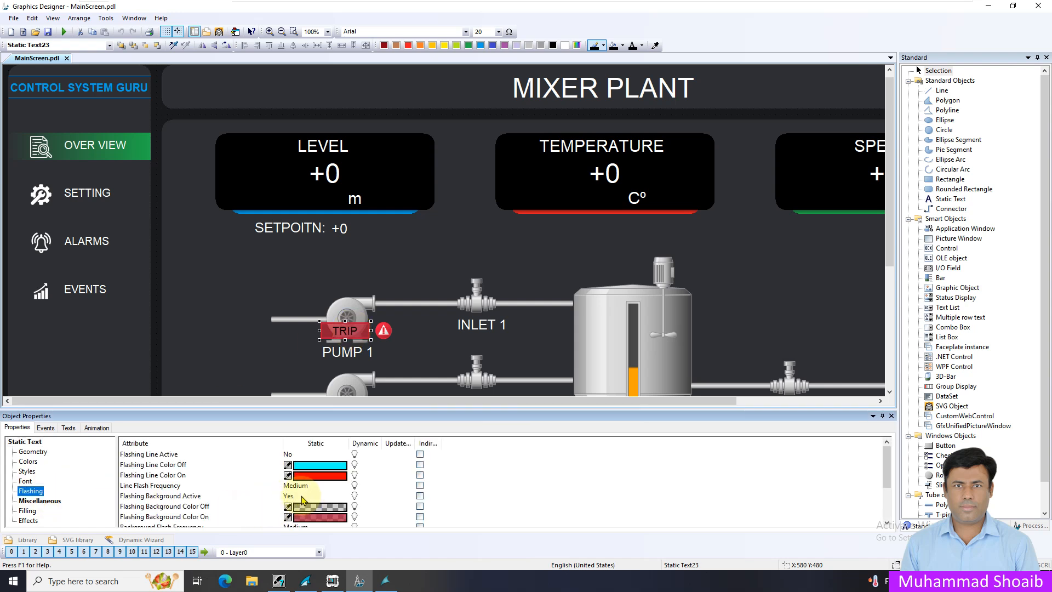
{"action": "double_click", "coordinate": [301, 499]}
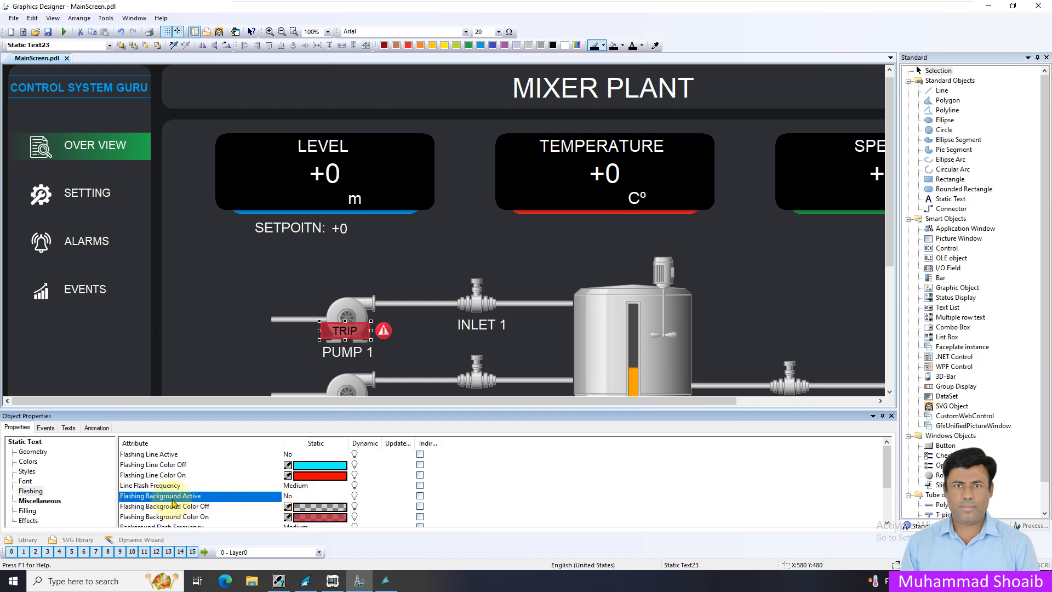
{"action": "double_click", "coordinate": [203, 455]}
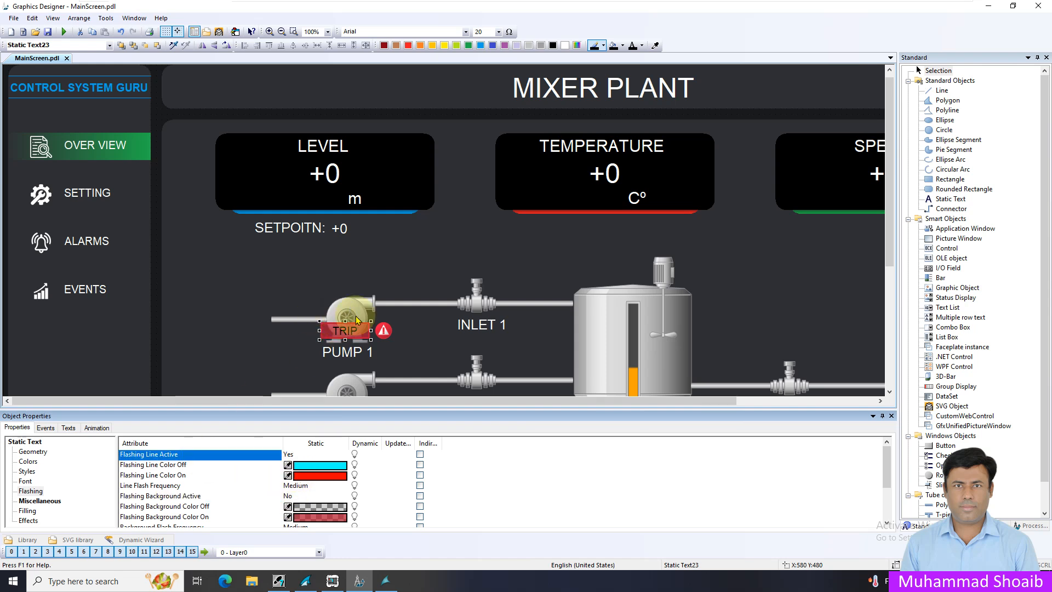
- Set the TRIP text's Flashing Line Color Off to yellow FFFA00
{"action": "left_click", "coordinate": [310, 465]}
{"action": "left_click", "coordinate": [310, 464]}
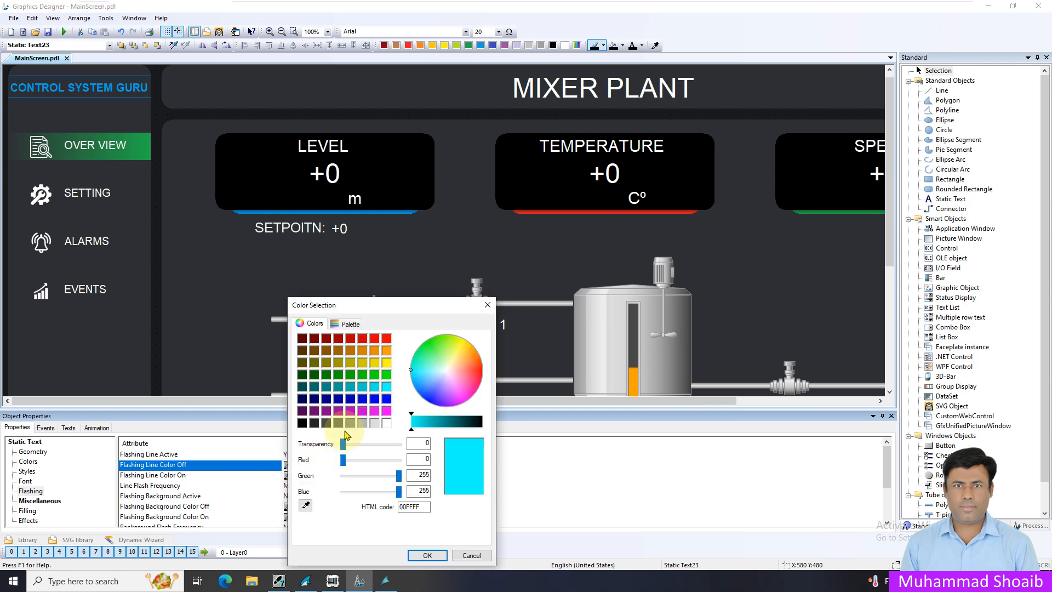
{"action": "left_click", "coordinate": [387, 362]}
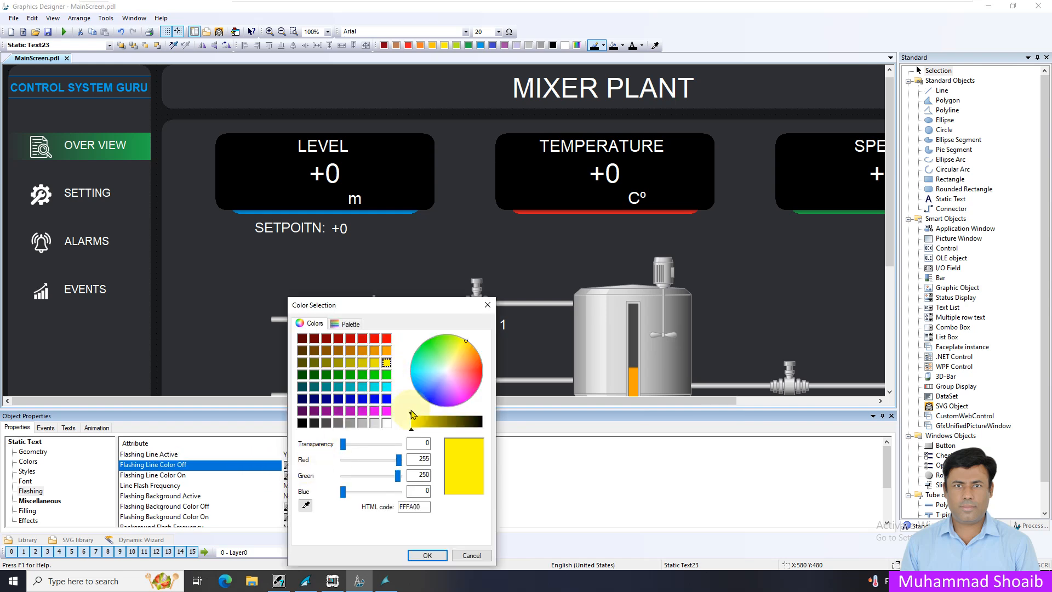
{"action": "left_click", "coordinate": [426, 556]}
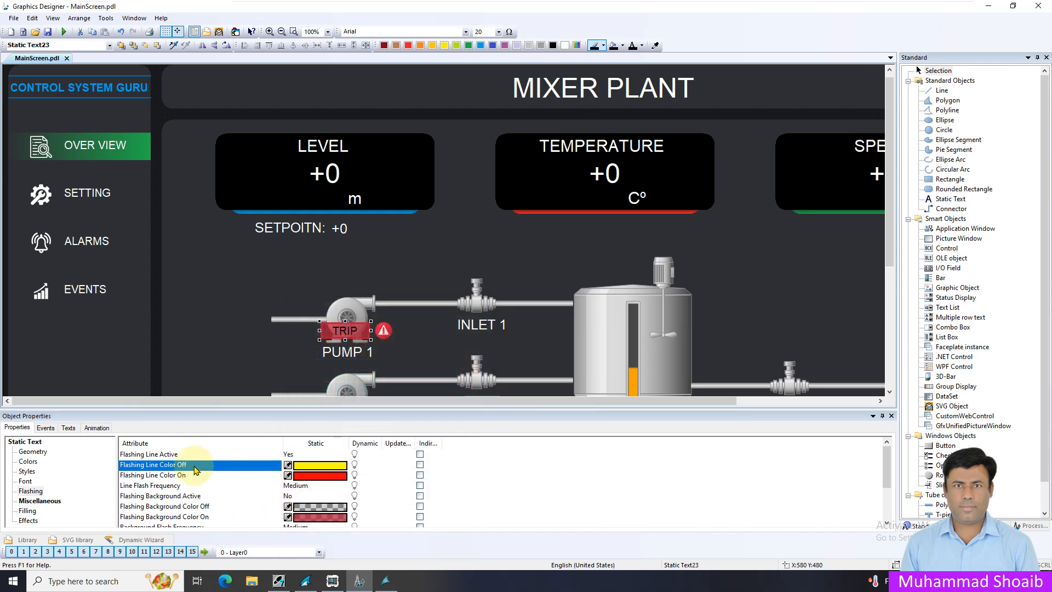
- Set the TRIP text's Flashing Line Color On to the danger symbol's red, D0173A, by sampling it from the picture
{"action": "left_click", "coordinate": [315, 477]}
{"action": "left_click", "coordinate": [316, 480]}
{"action": "left_click_drag", "start_coordinate": [410, 299], "coordinate": [256, 283]}
{"action": "left_click", "coordinate": [152, 485]}
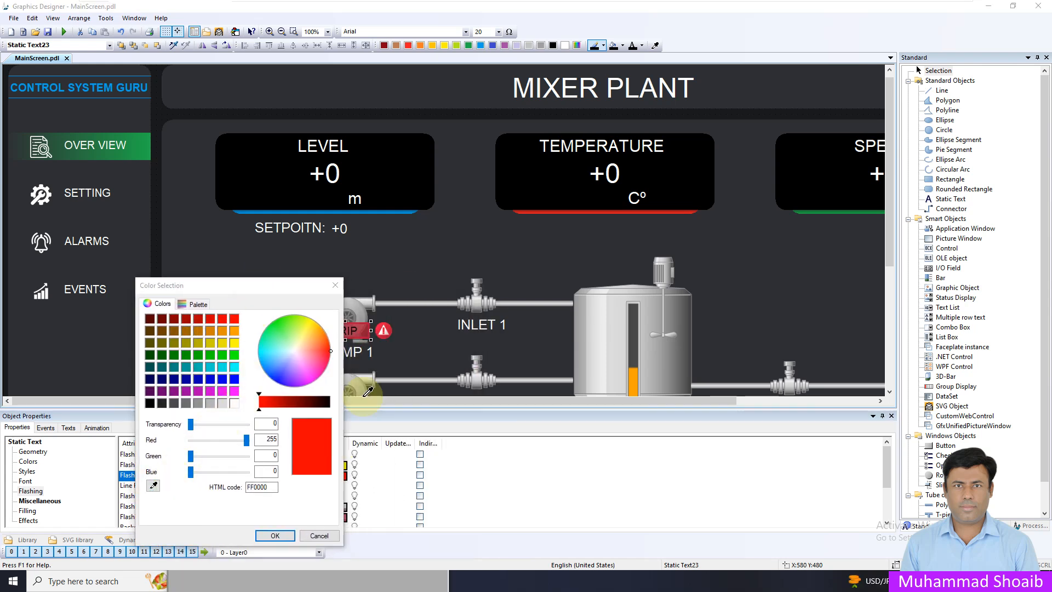
{"action": "left_click", "coordinate": [386, 328]}
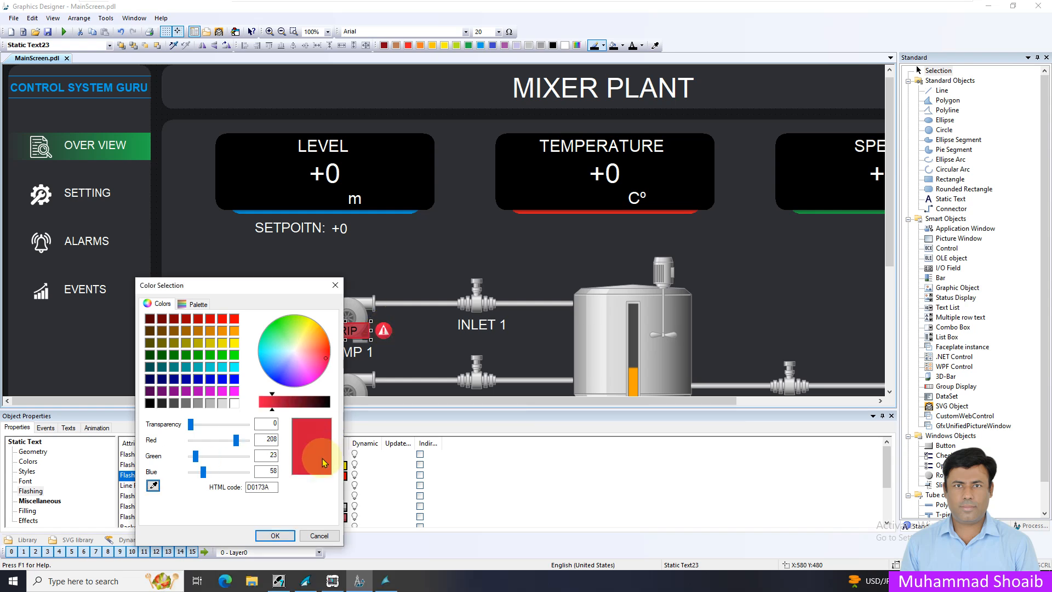
{"action": "left_click", "coordinate": [278, 535]}
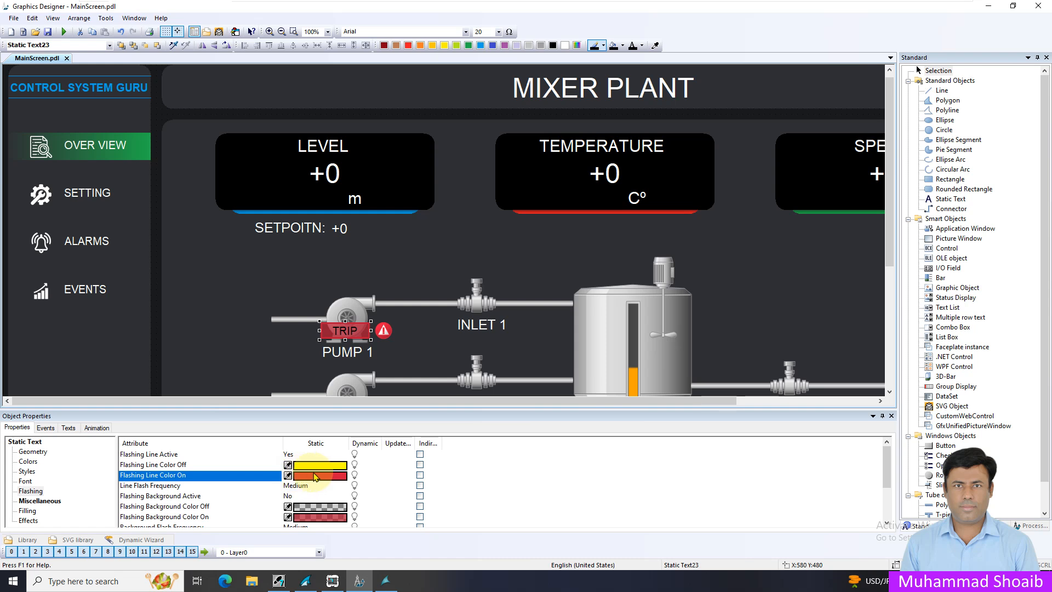
- Save MainScreen, run it in WinCC Runtime and toggle bit 7 of IB 0 in S7-PLCSIM to test the flashing line
{"action": "left_click", "coordinate": [48, 31]}
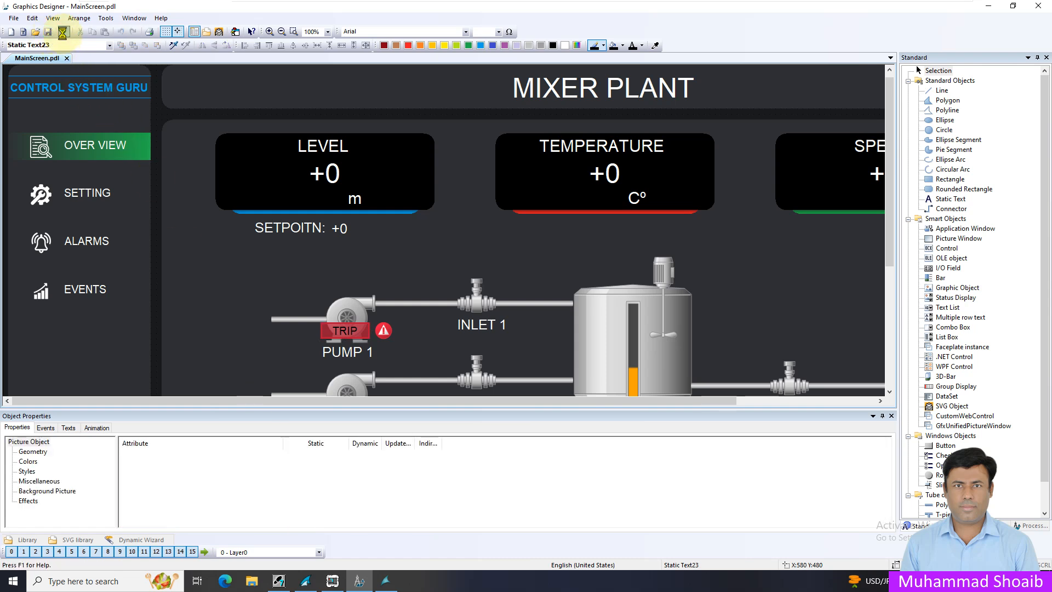
{"action": "left_click", "coordinate": [63, 32]}
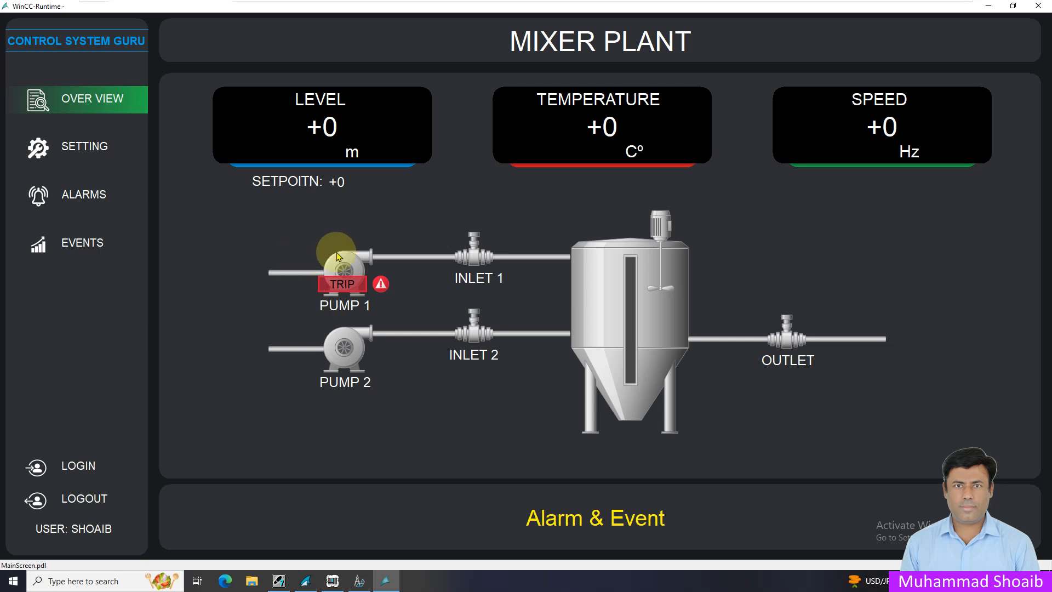
{"action": "left_click", "coordinate": [327, 583]}
{"action": "left_click", "coordinate": [265, 537]}
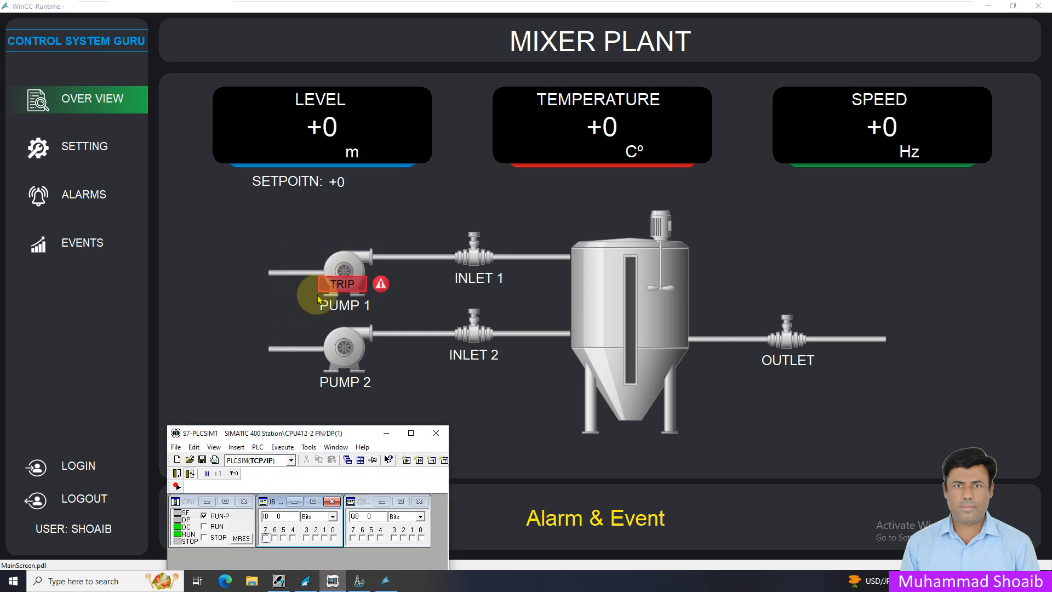
{"action": "left_click", "coordinate": [265, 539]}
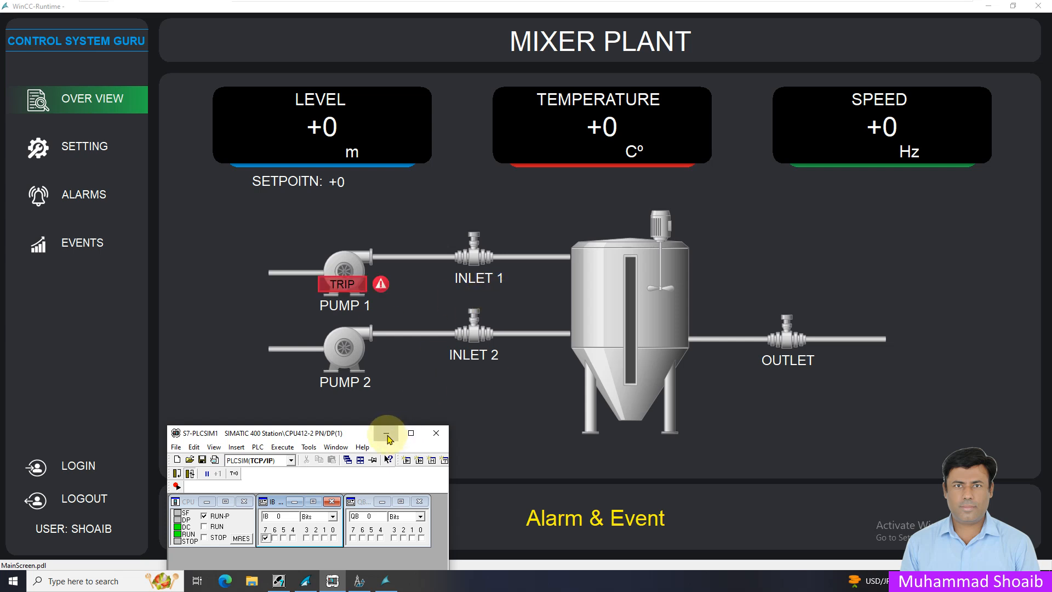
{"action": "left_click", "coordinate": [386, 434]}
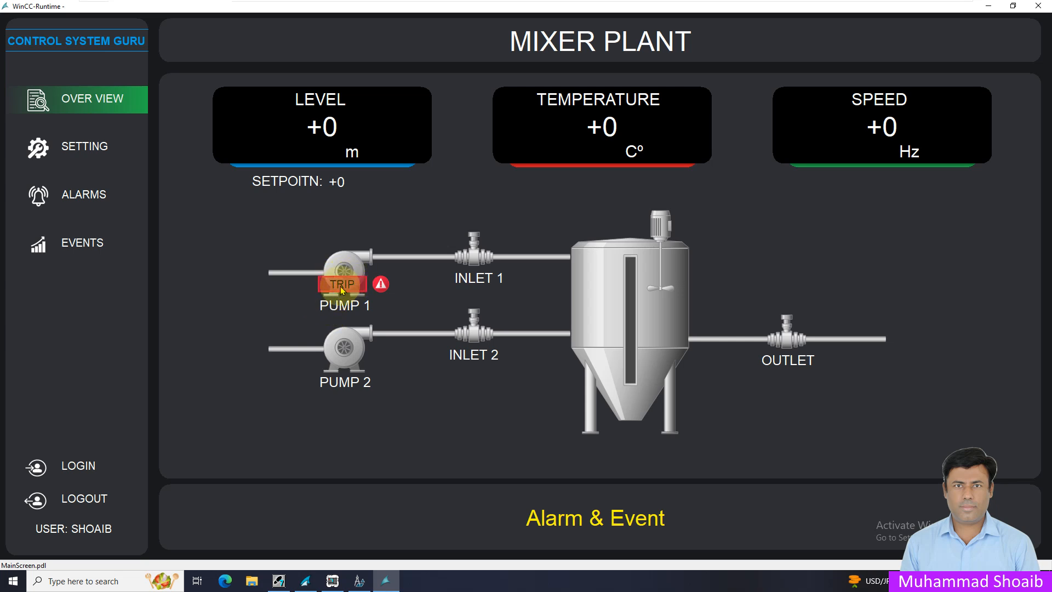
- In Graphics Designer, set Flashing Text Active to Yes for the TRIP text over Pump 1
{"action": "left_click", "coordinate": [359, 580]}
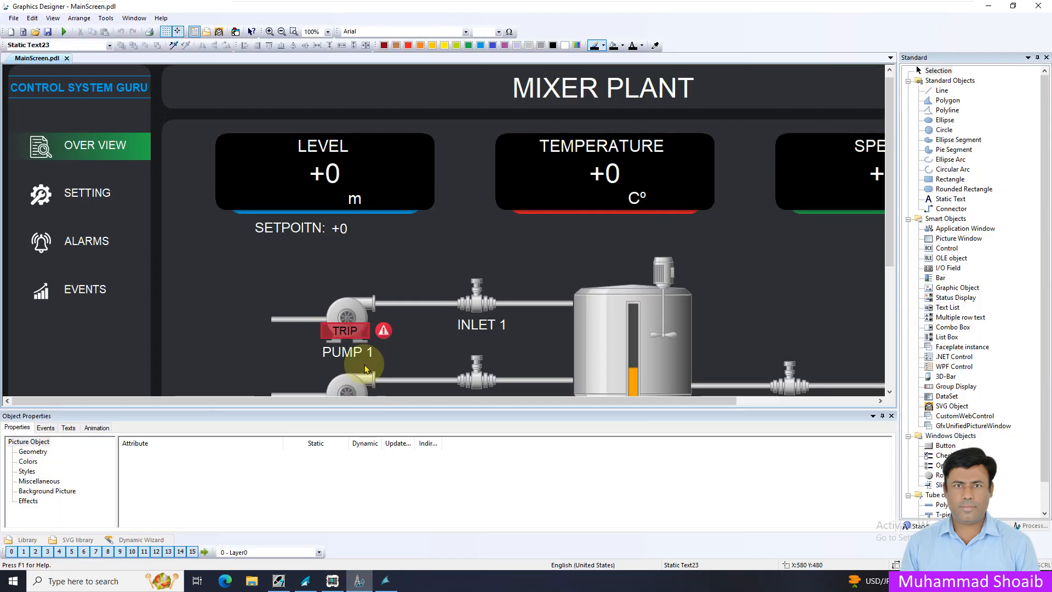
{"action": "left_click", "coordinate": [347, 329]}
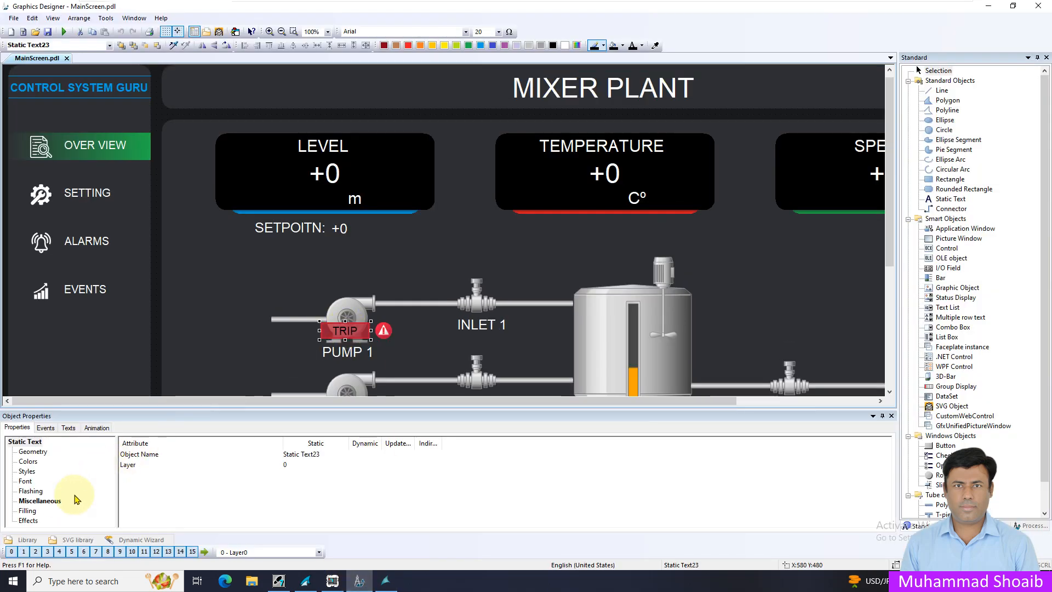
{"action": "left_click", "coordinate": [30, 491]}
{"action": "scroll", "coordinate": [204, 491], "scroll_direction": "down", "scroll_amount": 2}
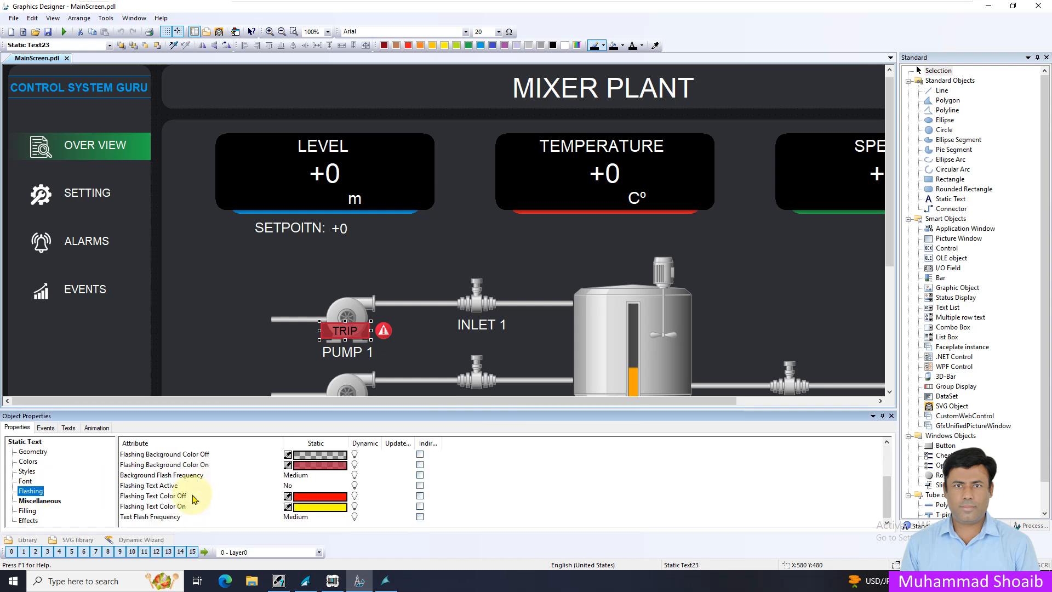
{"action": "double_click", "coordinate": [294, 486]}
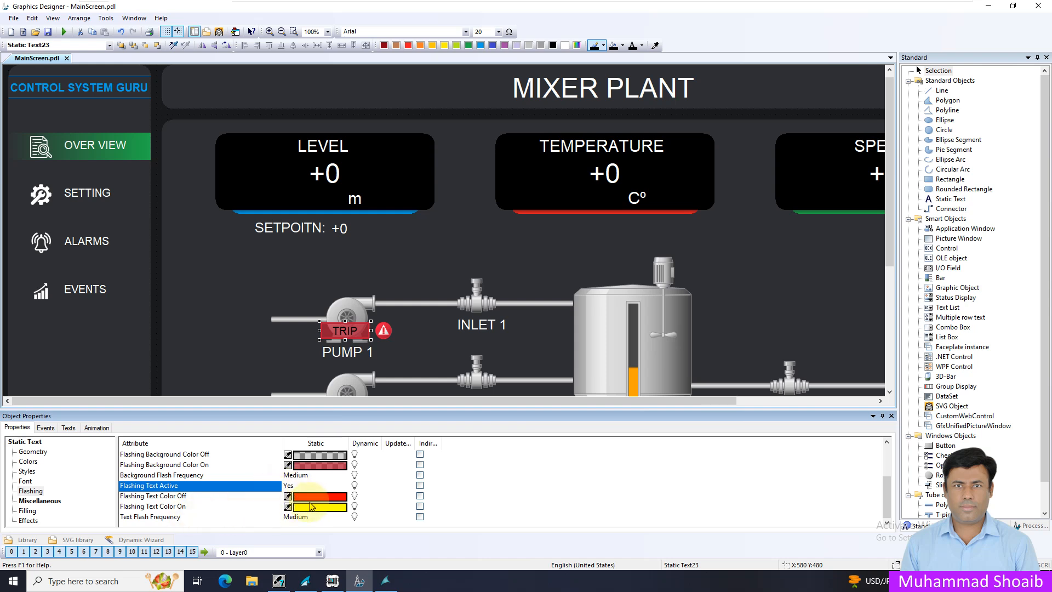
- Set the TRIP text's Flashing Text Color Off to yellow FFFA00
{"action": "scroll", "coordinate": [301, 496], "scroll_direction": "up", "scroll_amount": 2}
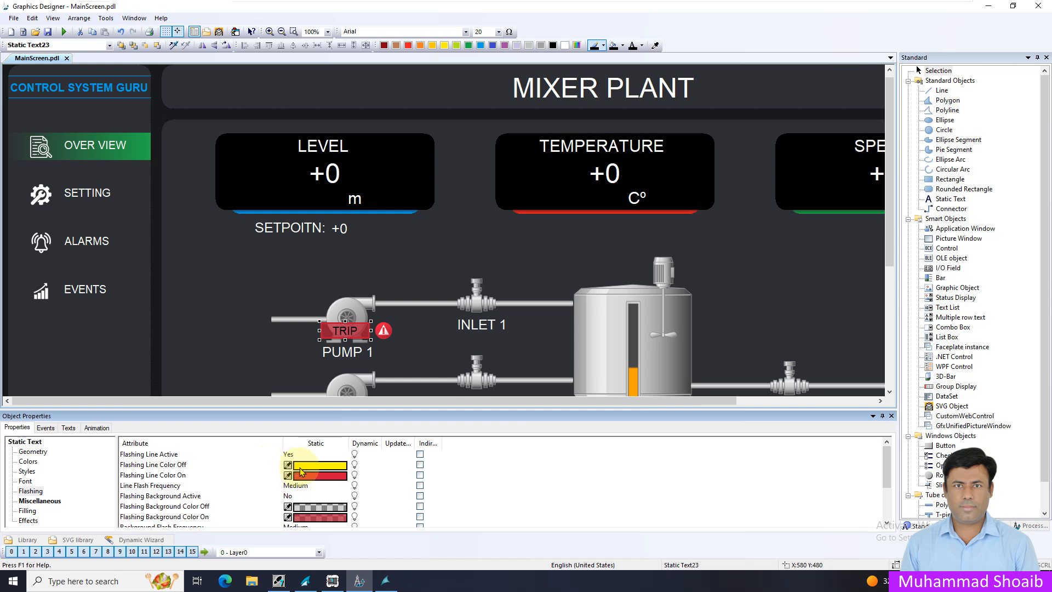
{"action": "scroll", "coordinate": [298, 485], "scroll_direction": "down", "scroll_amount": 2}
{"action": "left_click", "coordinate": [305, 498]}
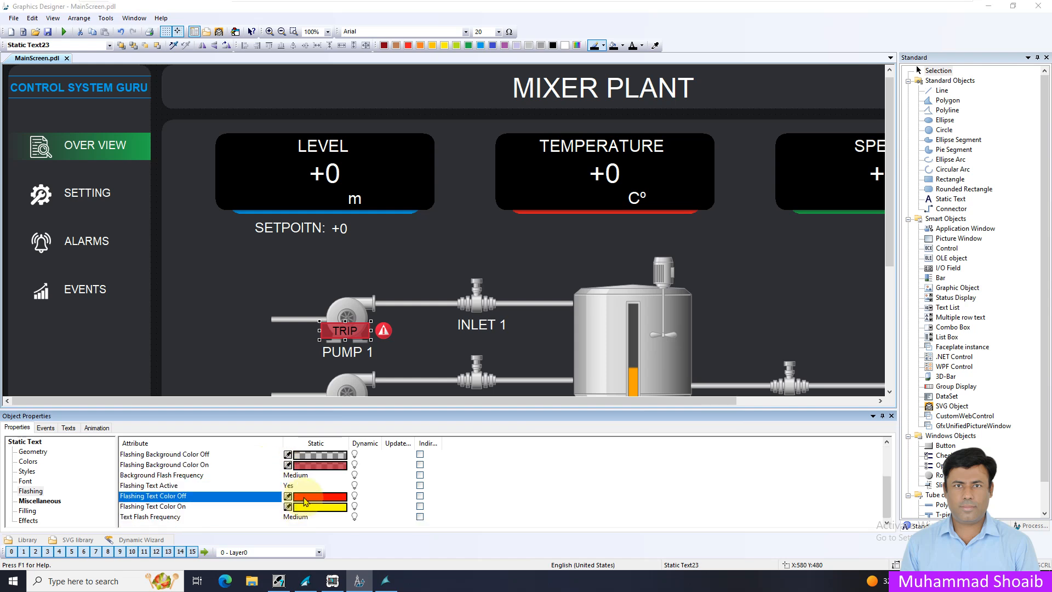
{"action": "left_click", "coordinate": [305, 502]}
{"action": "left_click", "coordinate": [386, 362]}
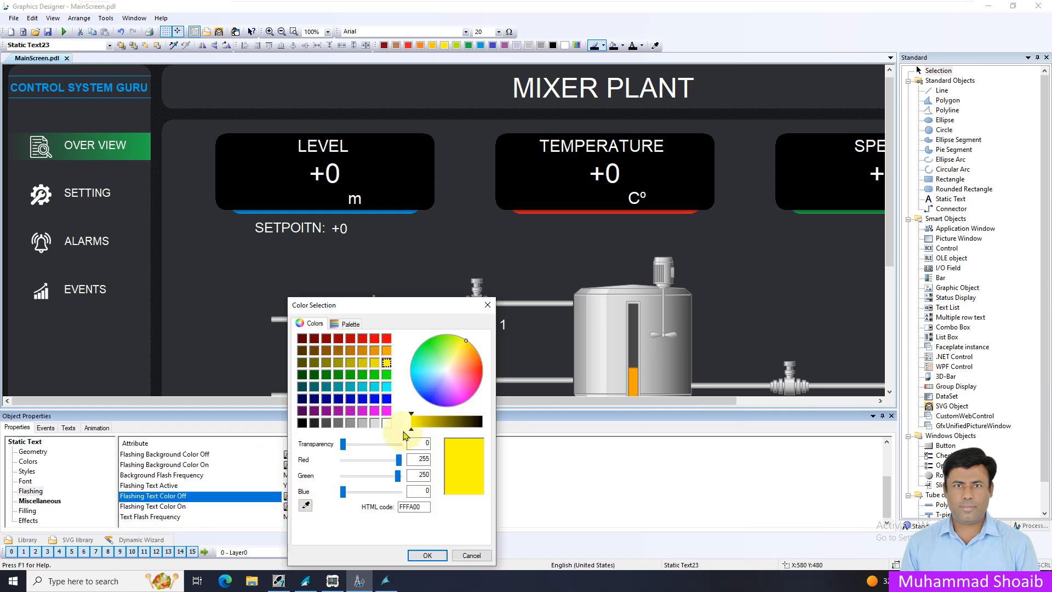
{"action": "left_click", "coordinate": [438, 555]}
- Set the TRIP text's Flashing Text Color On to the danger symbol's red, C21536, by sampling it from the picture
{"action": "left_click", "coordinate": [314, 508]}
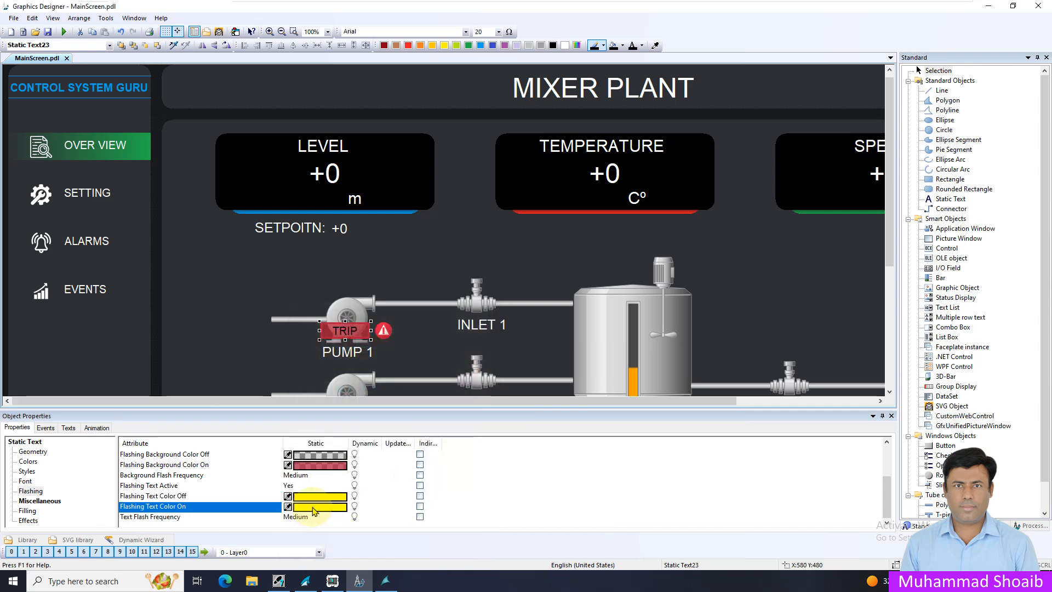
{"action": "left_click", "coordinate": [314, 507]}
{"action": "left_click_drag", "start_coordinate": [351, 299], "coordinate": [137, 299]}
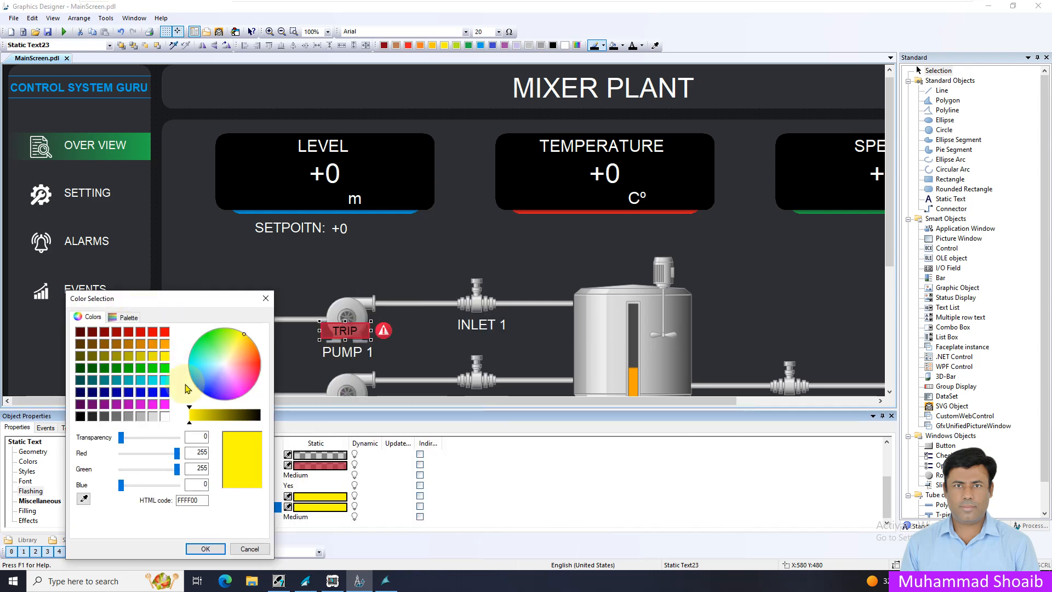
{"action": "left_click", "coordinate": [83, 498]}
{"action": "left_click", "coordinate": [391, 329]}
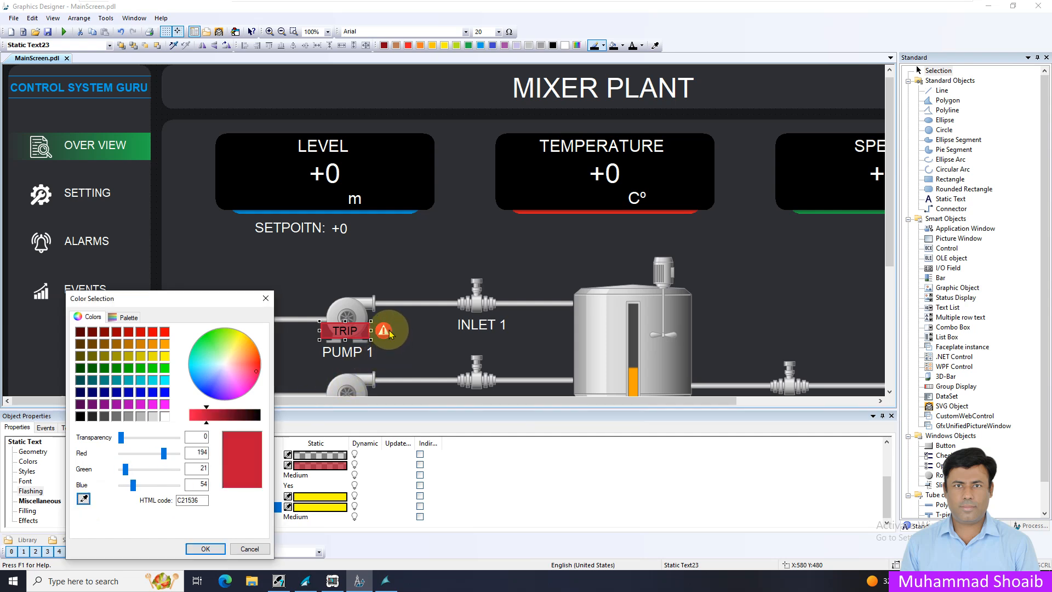
{"action": "left_click", "coordinate": [205, 549]}
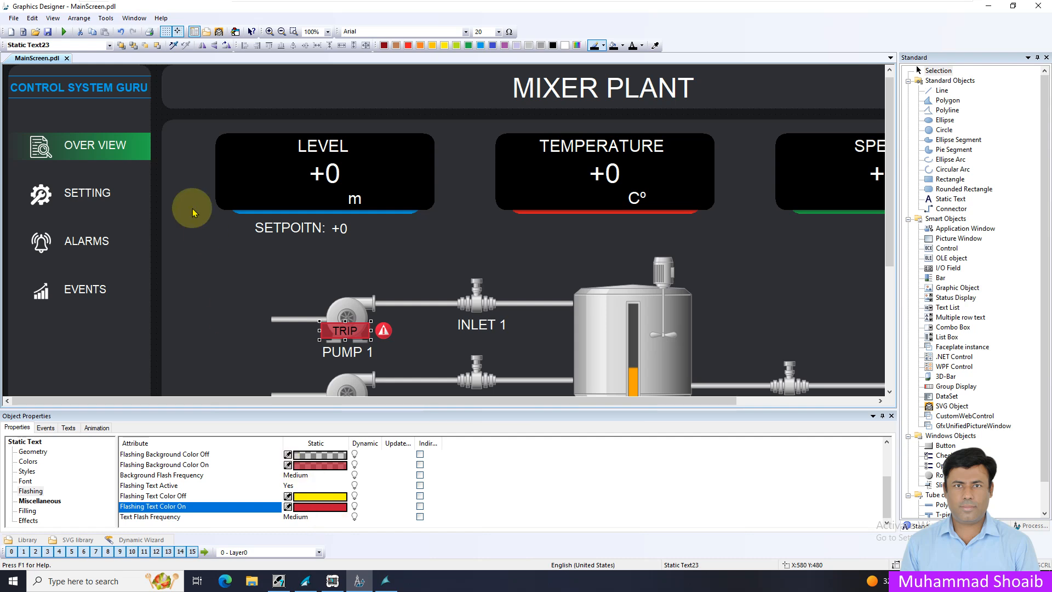
- Save MainScreen and run it in WinCC Runtime to check the TRIP text flashing between yellow and red
{"action": "left_click", "coordinate": [48, 31]}
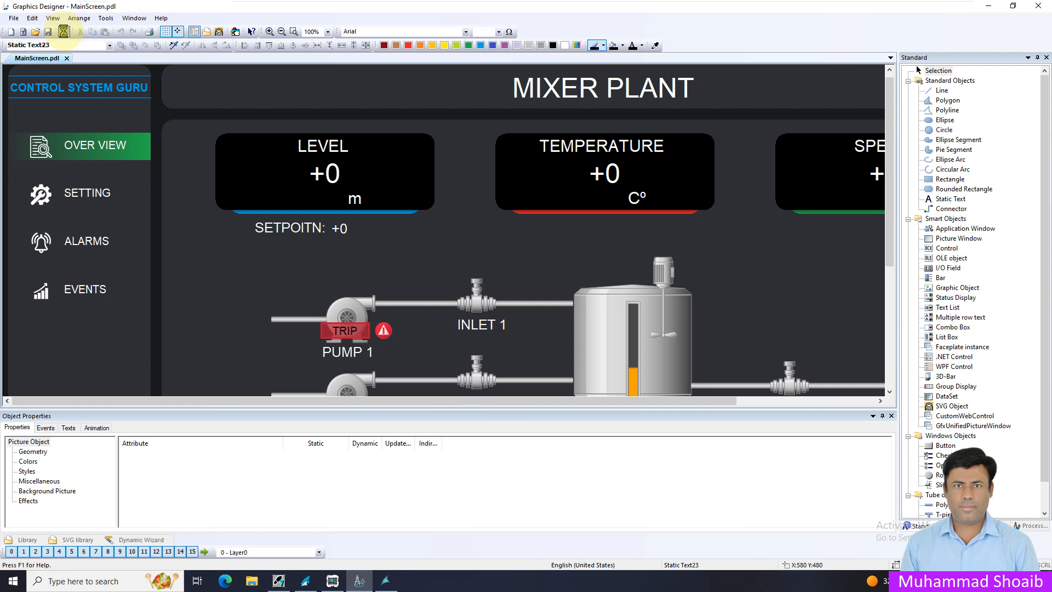
{"action": "left_click", "coordinate": [63, 31]}
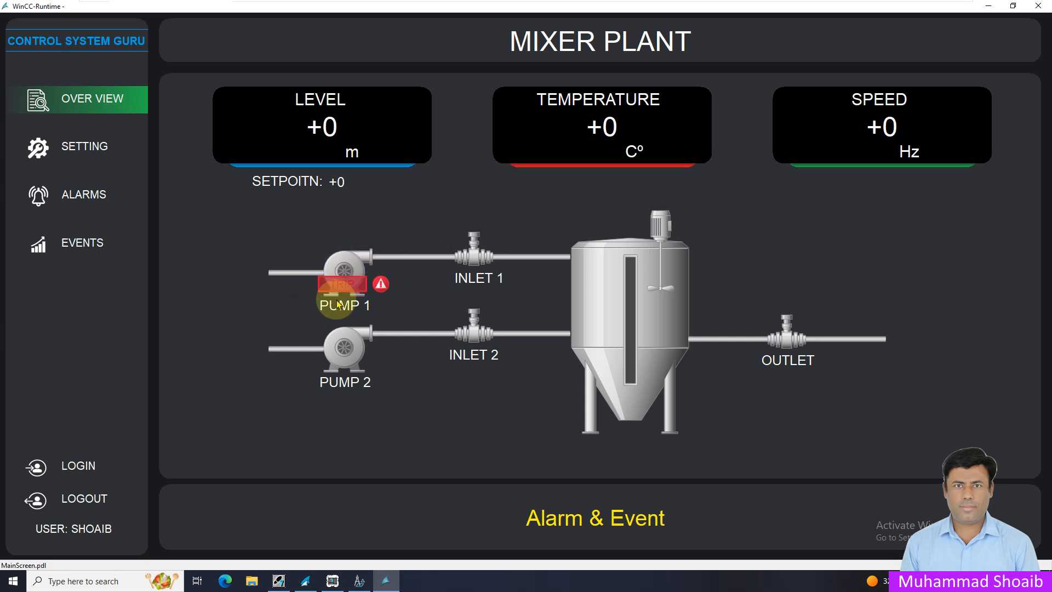
- Back in Graphics Designer, set Flashing Text Color On to black for the TRIP text over Pump 1
{"action": "left_click", "coordinate": [359, 581]}
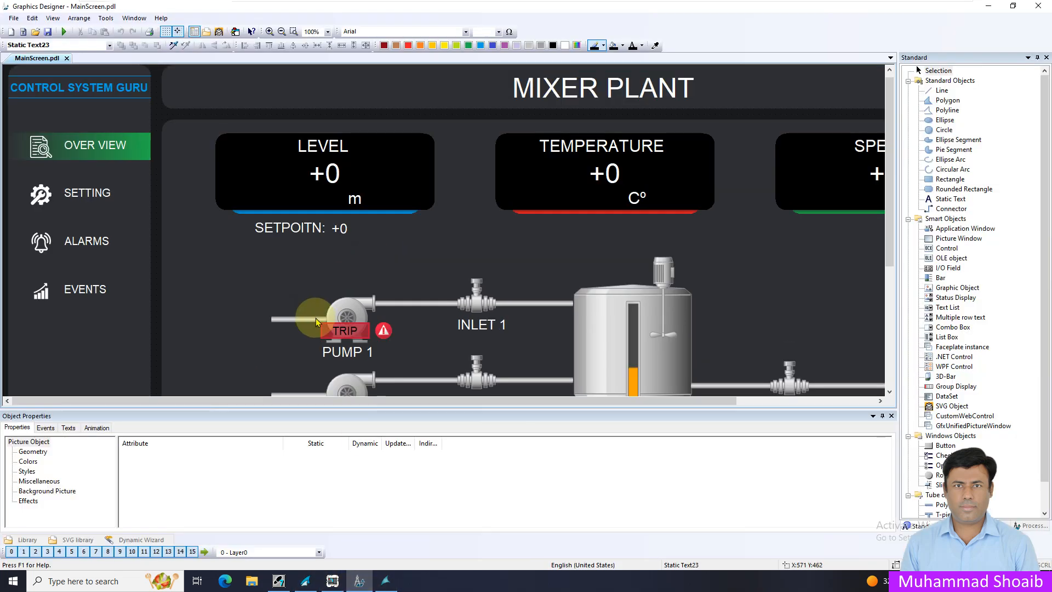
{"action": "left_click", "coordinate": [353, 331]}
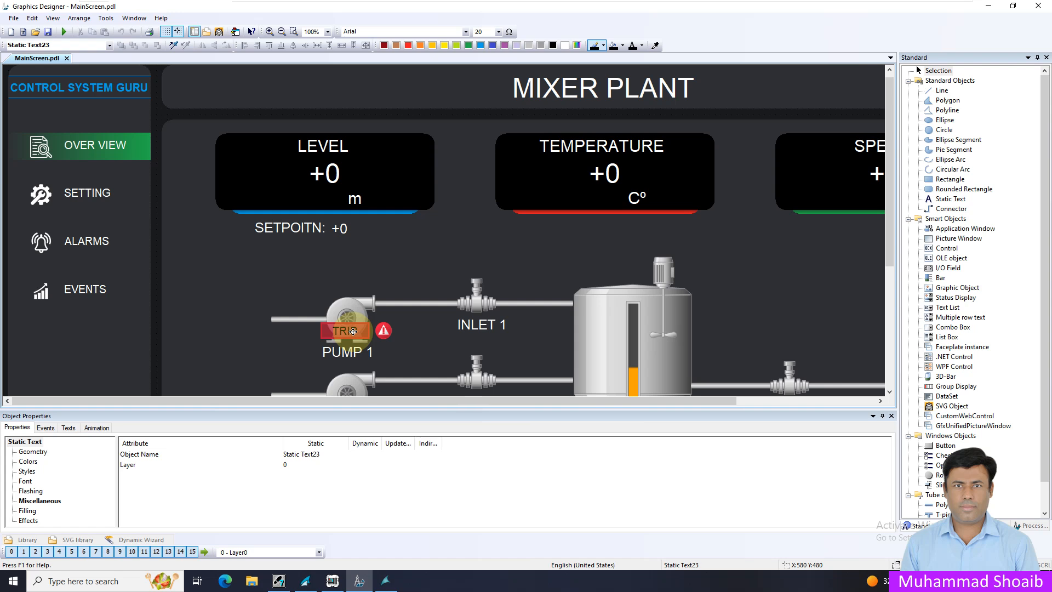
{"action": "left_click", "coordinate": [32, 491]}
{"action": "scroll", "coordinate": [307, 509], "scroll_direction": "down", "scroll_amount": 1}
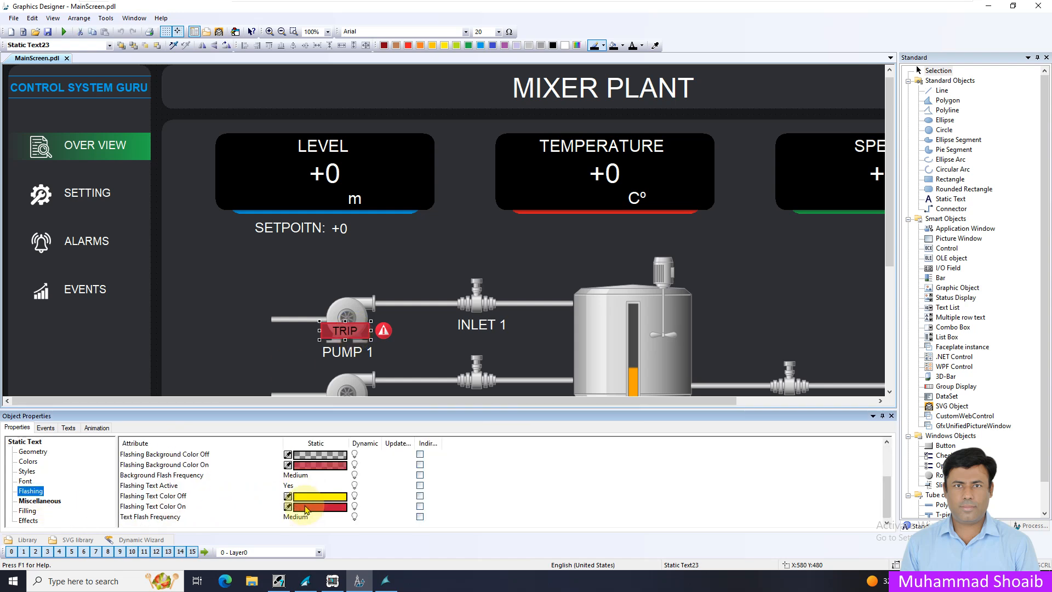
{"action": "left_click", "coordinate": [306, 509]}
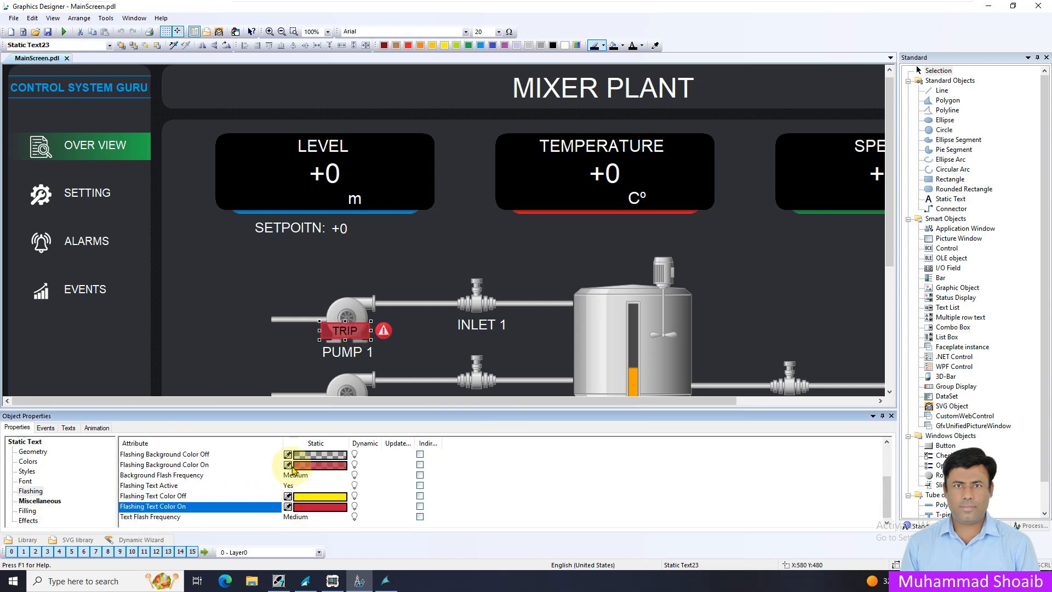
{"action": "double_click", "coordinate": [324, 510]}
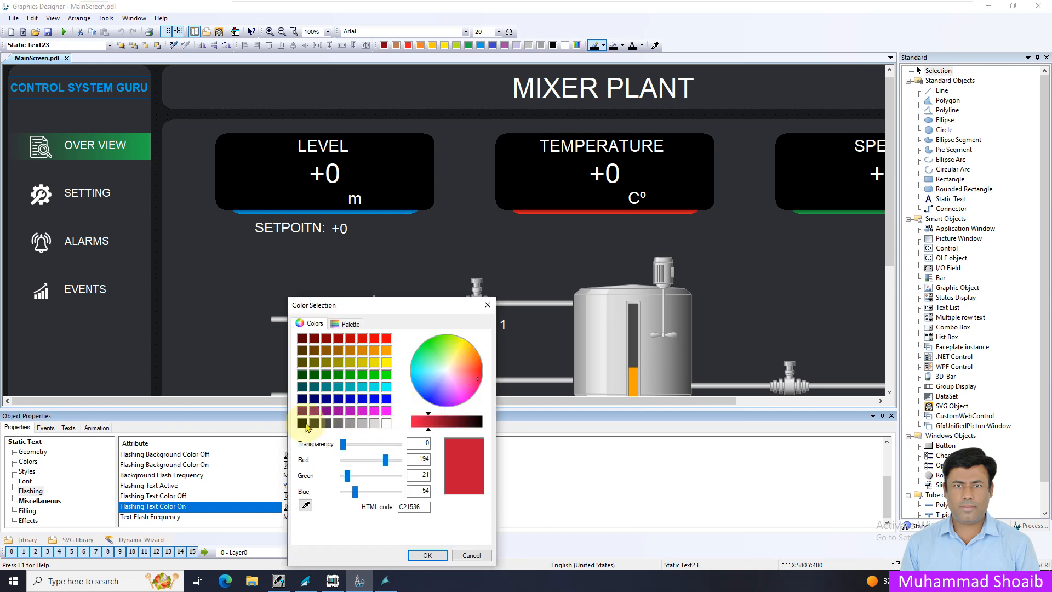
{"action": "left_click", "coordinate": [304, 423]}
{"action": "left_click", "coordinate": [427, 555]}
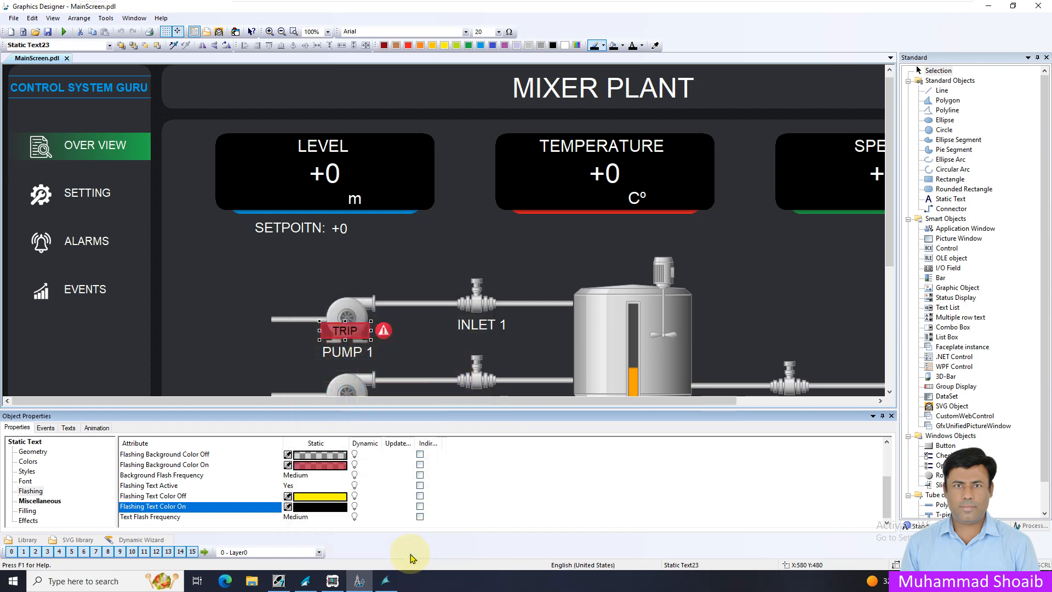
- Save MainScreen and run it in WinCC Runtime to check the TRIP text flashing between yellow and black
{"action": "left_click", "coordinate": [48, 31]}
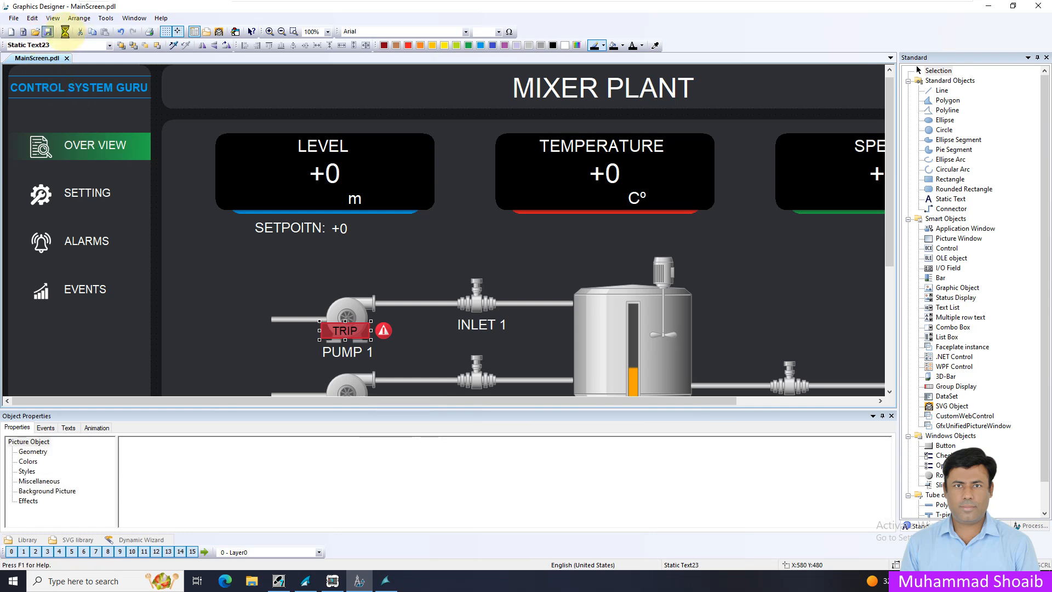
{"action": "left_click", "coordinate": [65, 31]}
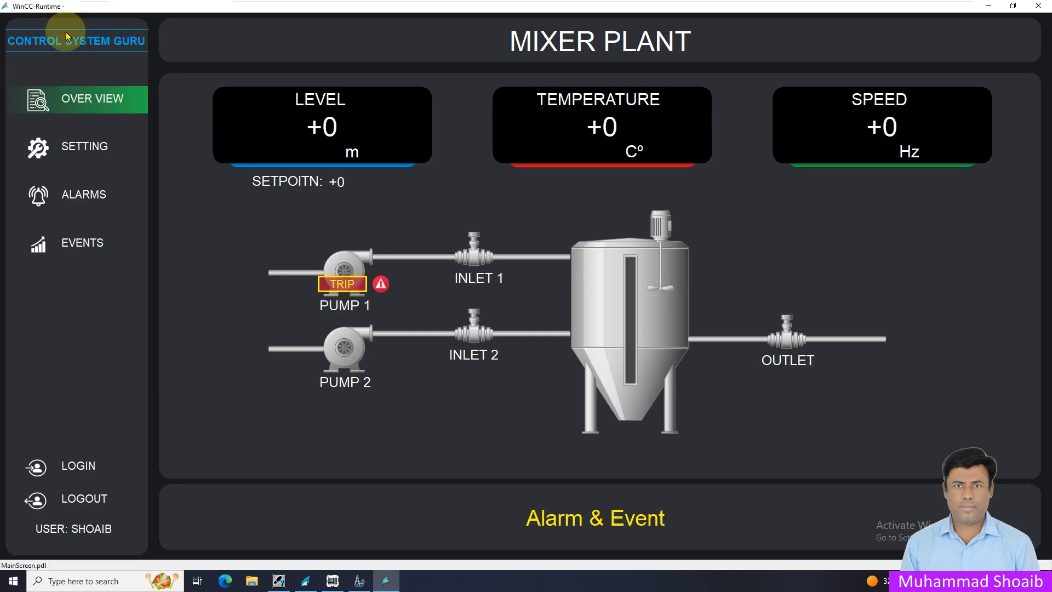